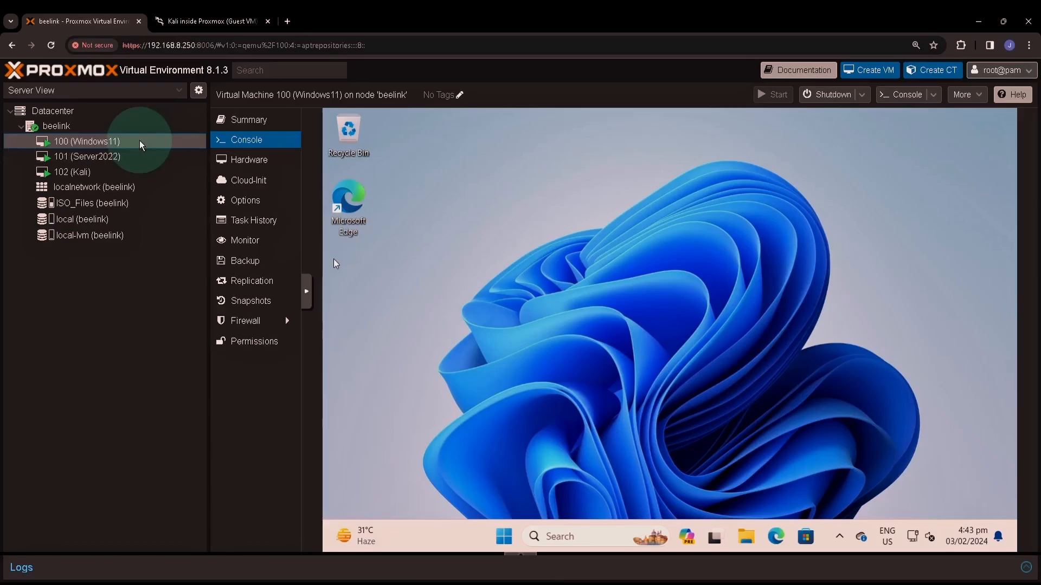
# Step: After a failed template conversion attempt on the running VM, shut down the Windows11 guest
pyautogui.rightClick(139, 144)
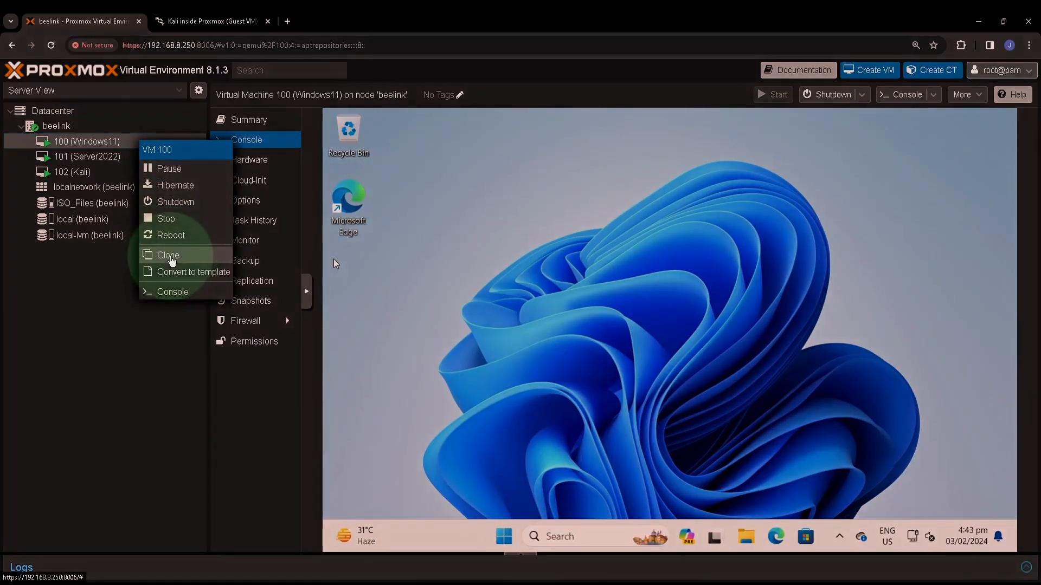
pyautogui.click(178, 278)
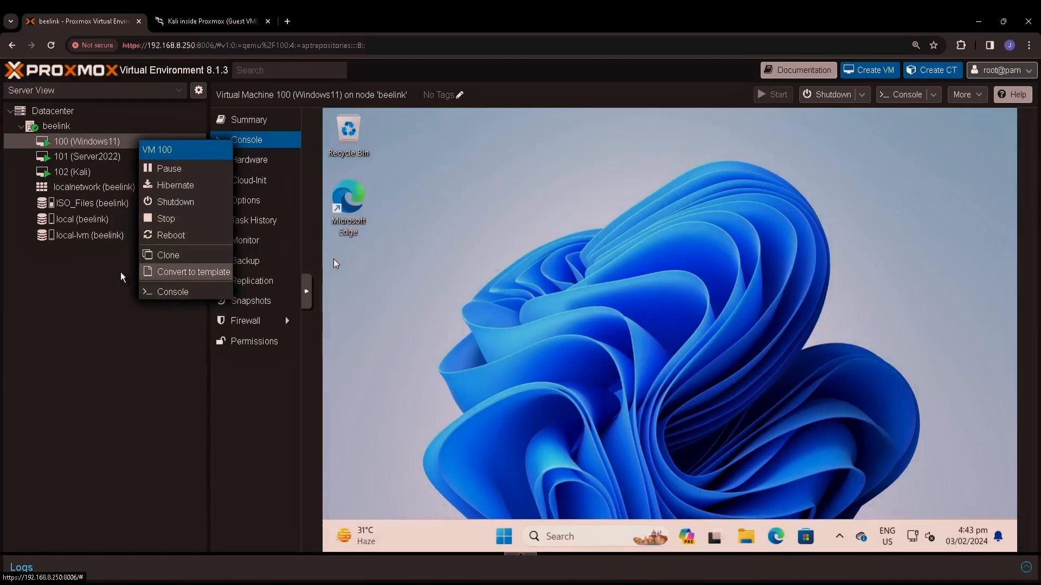
pyautogui.click(508, 538)
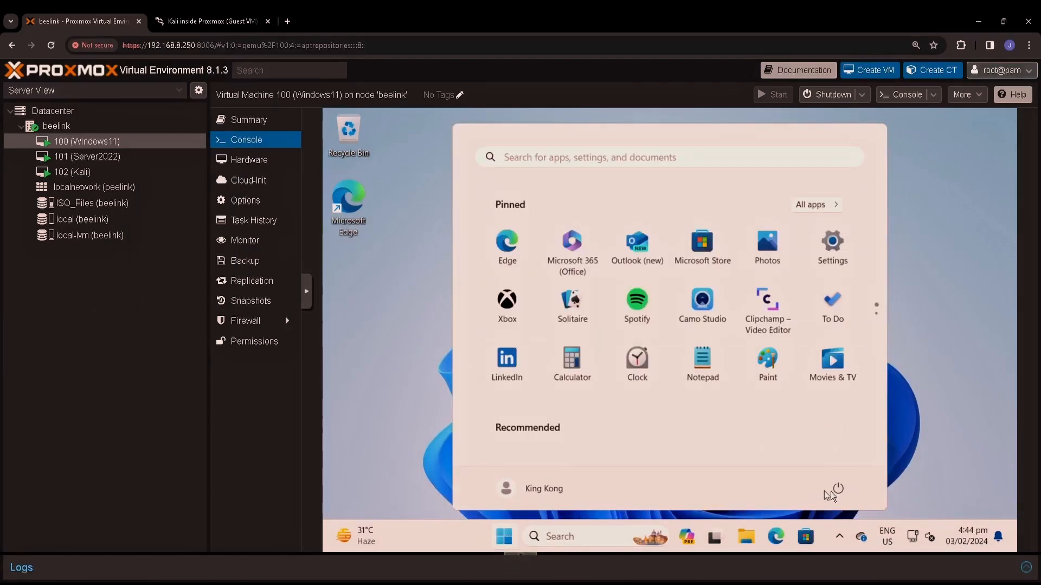
pyautogui.click(838, 489)
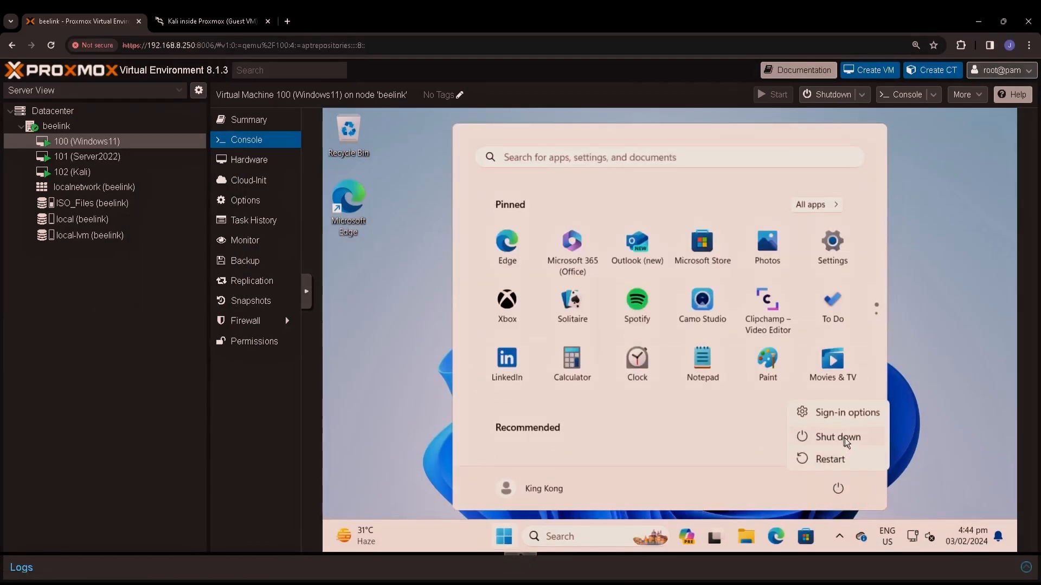
pyautogui.click(847, 441)
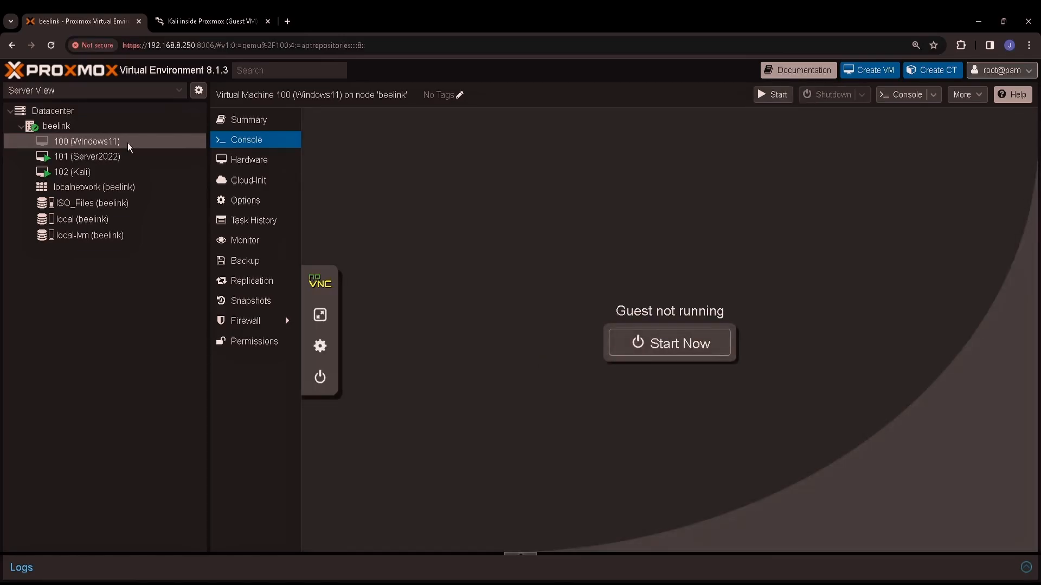
# Step: Convert the stopped VM 100 into a template and confirm
pyautogui.click(128, 144)
pyautogui.rightClick(100, 144)
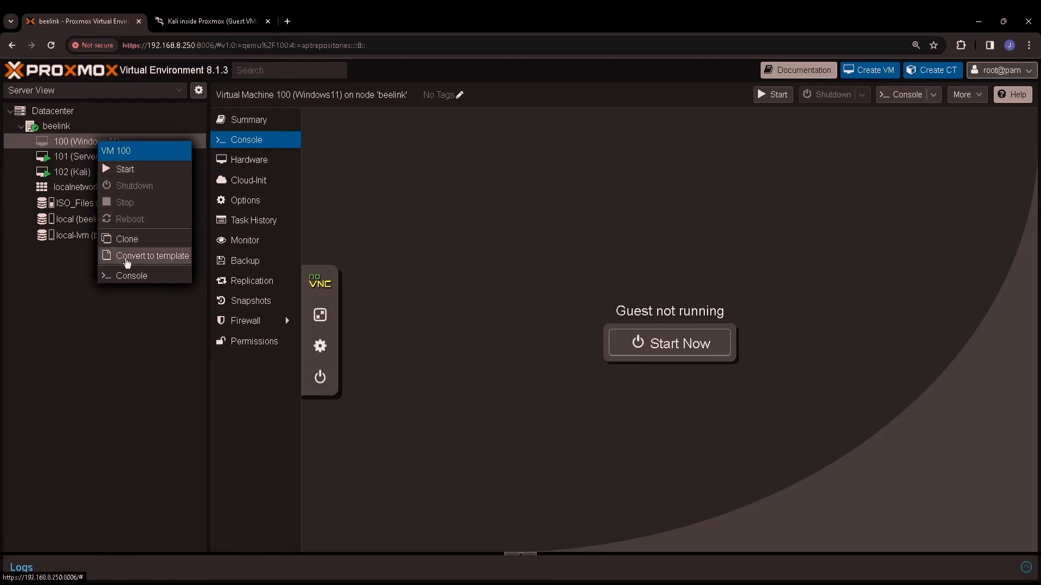
pyautogui.click(127, 262)
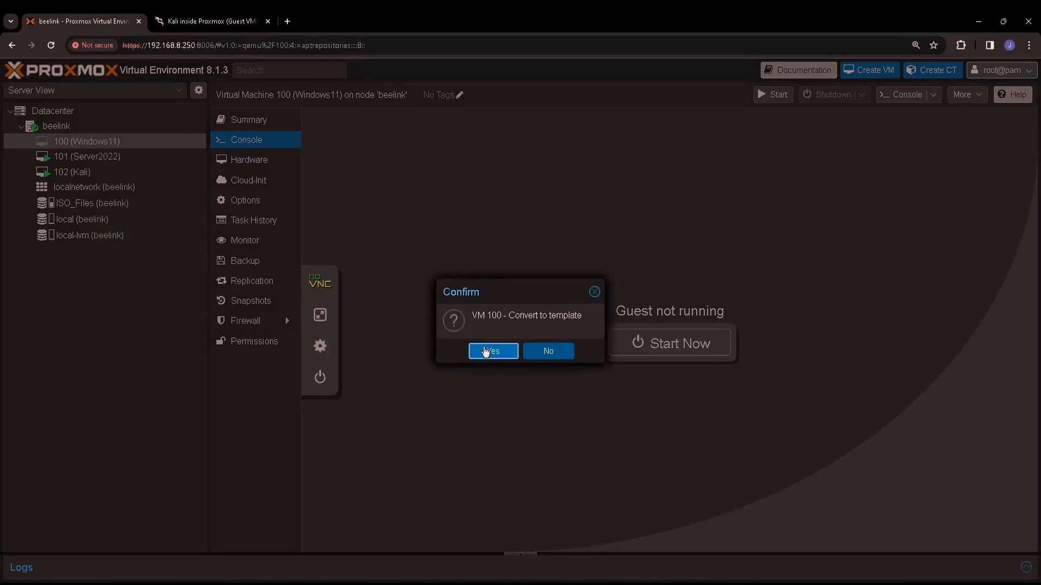
pyautogui.click(499, 353)
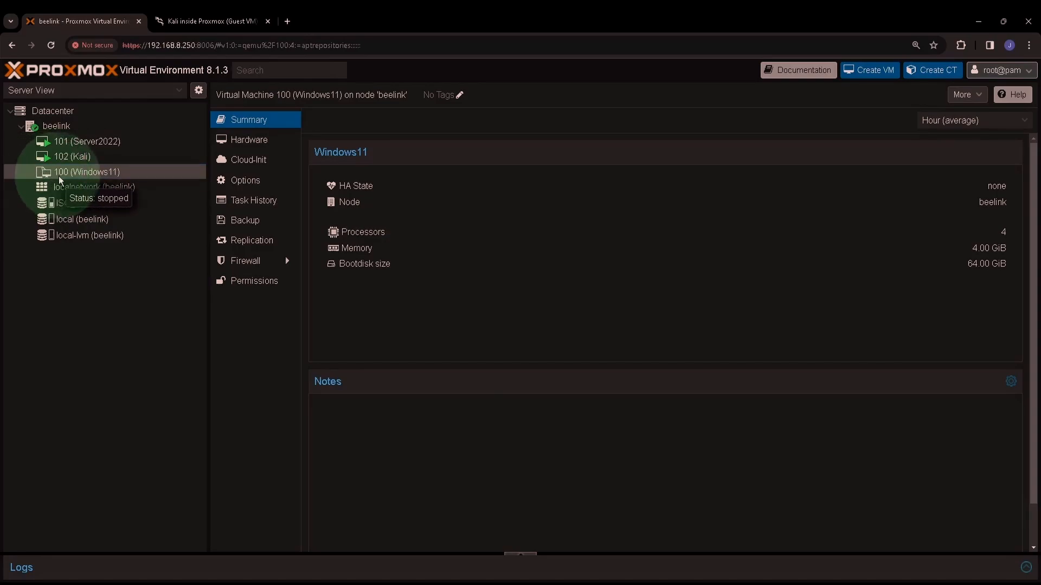
# Step: Select template 100 (Windows11) and view its hardware list
pyautogui.click(83, 177)
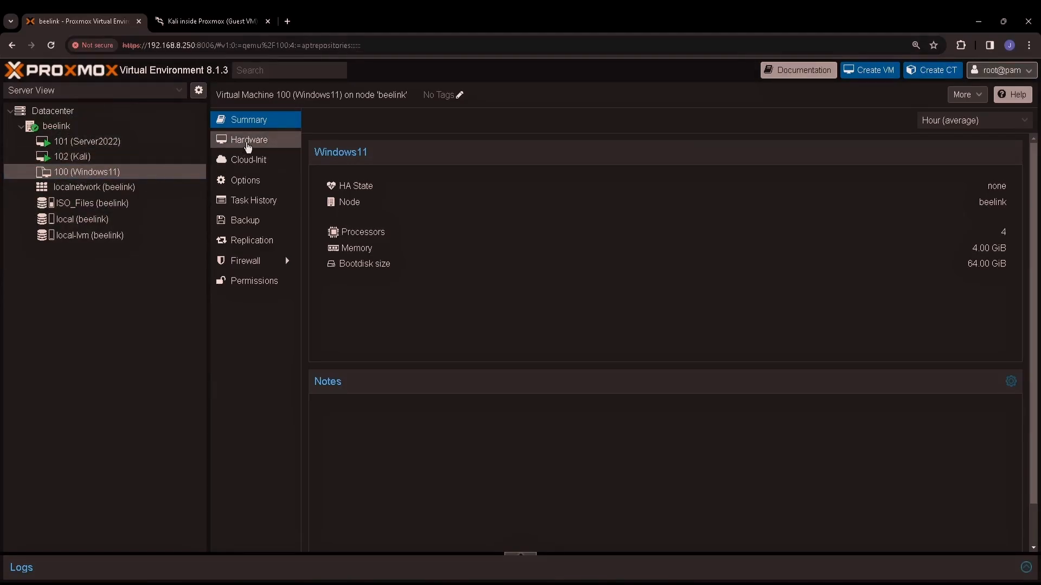
pyautogui.click(248, 143)
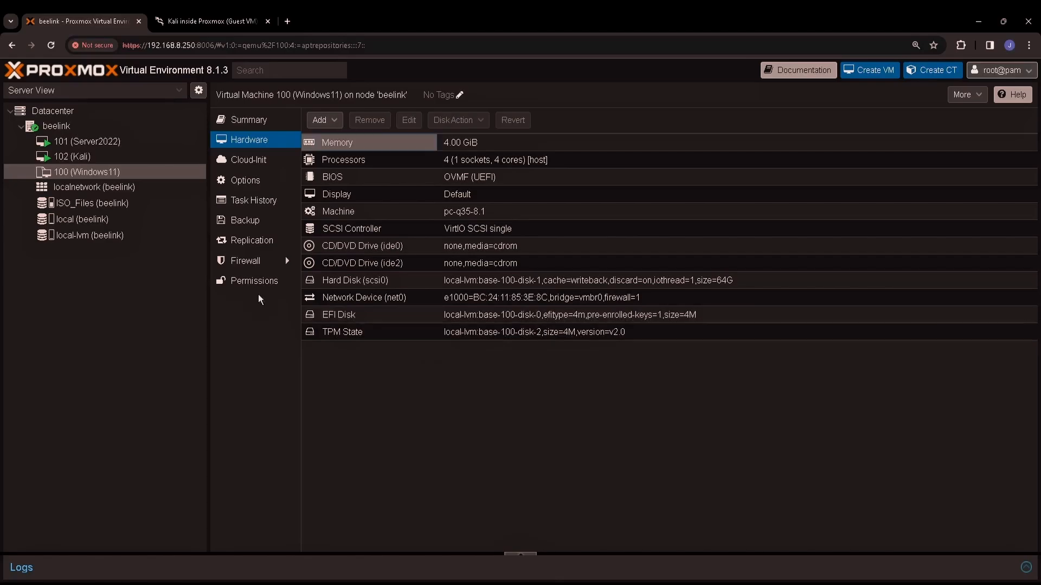
# Step: Start cloning template 100 to node beelink as VM ID 103, named Windows11-2
pyautogui.rightClick(149, 173)
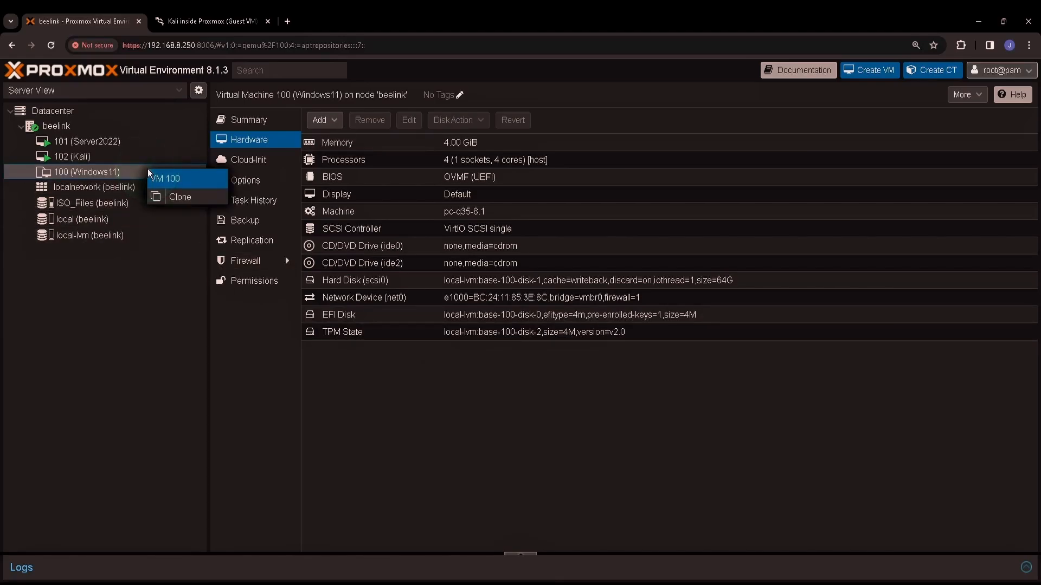
pyautogui.click(173, 203)
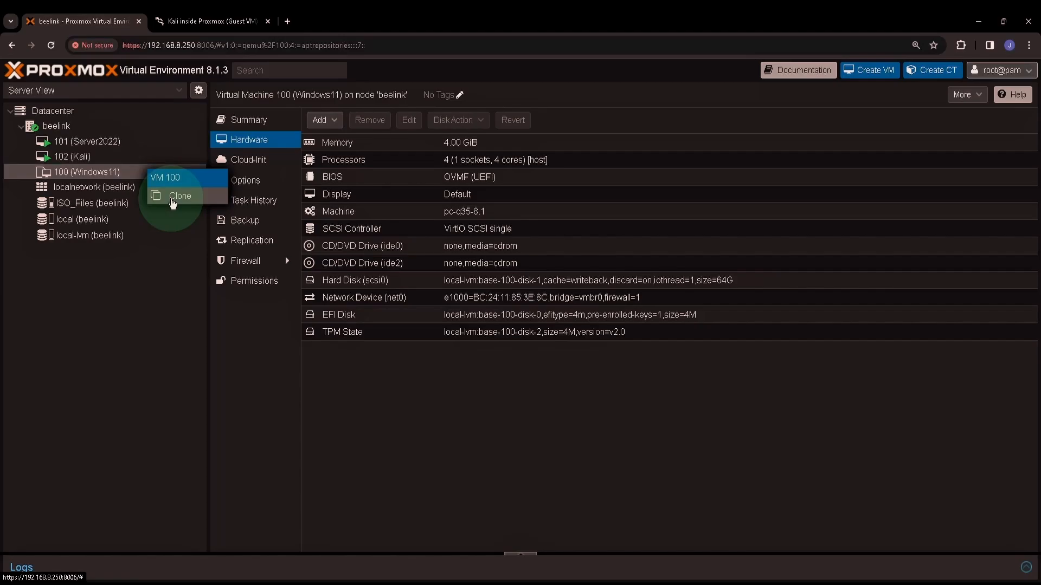
pyautogui.click(173, 203)
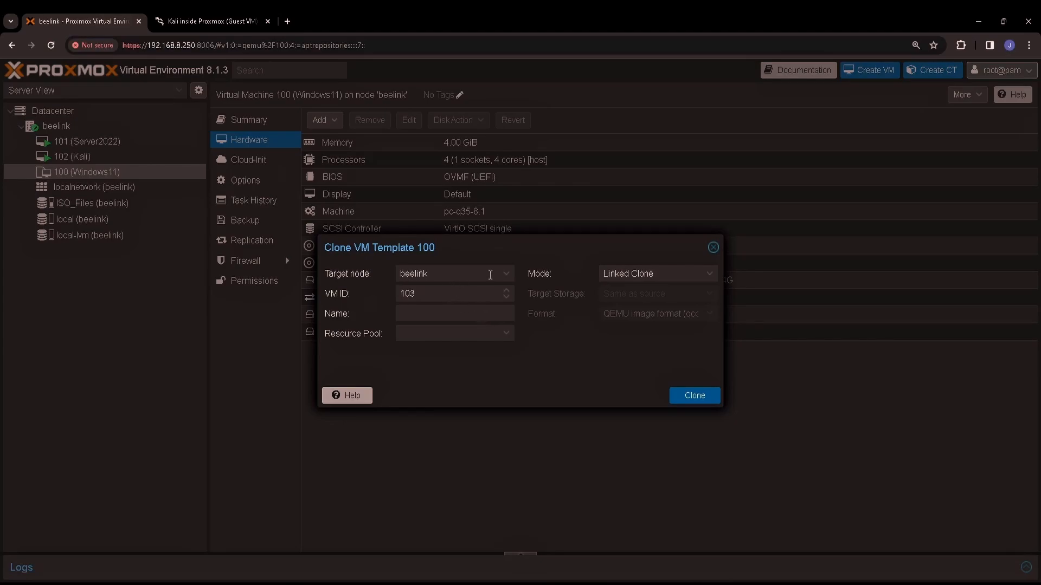
pyautogui.click(508, 274)
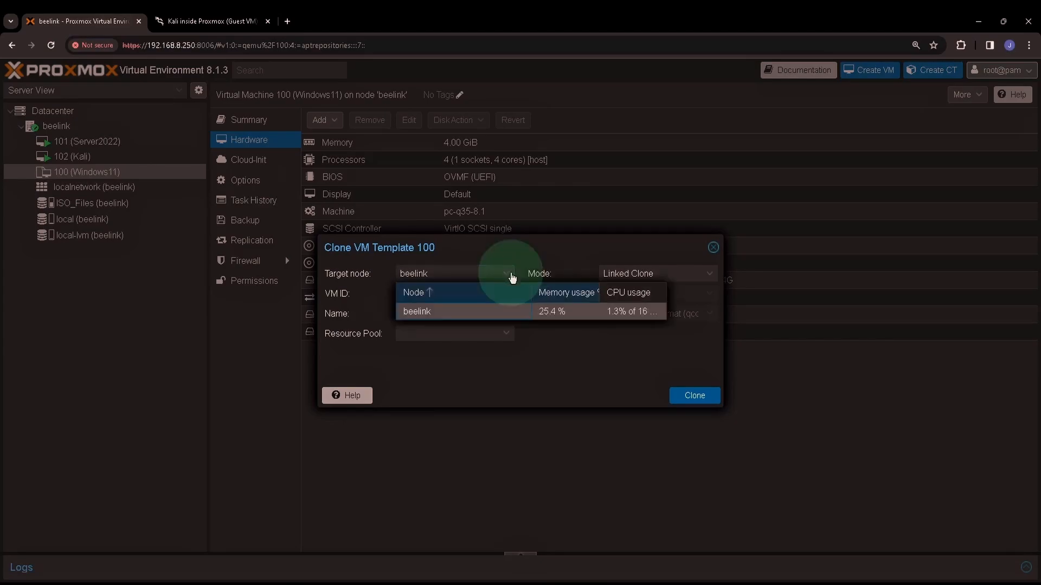
pyautogui.click(450, 312)
pyautogui.click(459, 298)
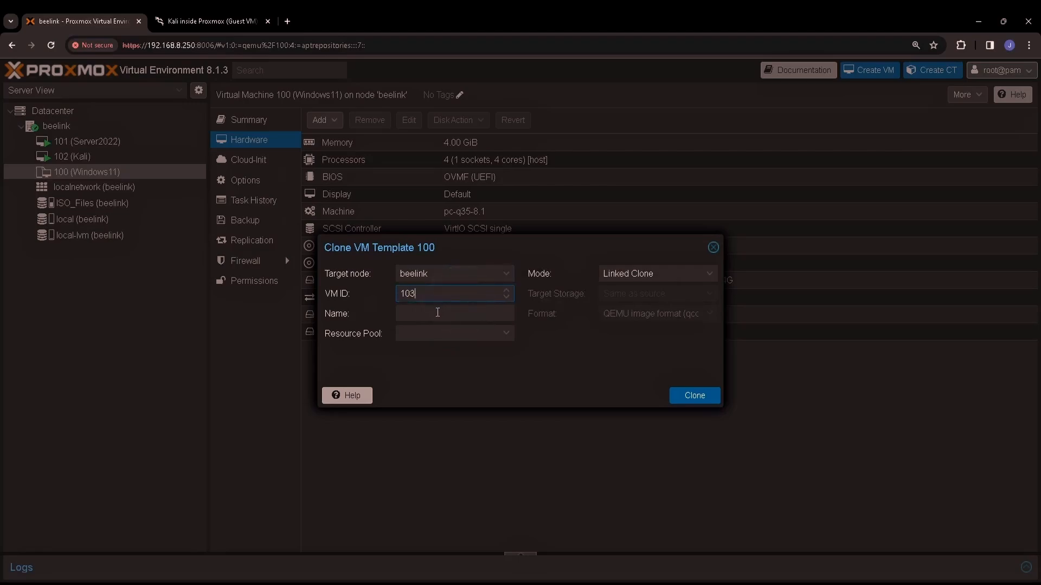
pyautogui.click(433, 315)
pyautogui.write('Windows11-2')
# Step: Leave the resource pool empty, choose Full Clone mode and create the clone
pyautogui.click(508, 337)
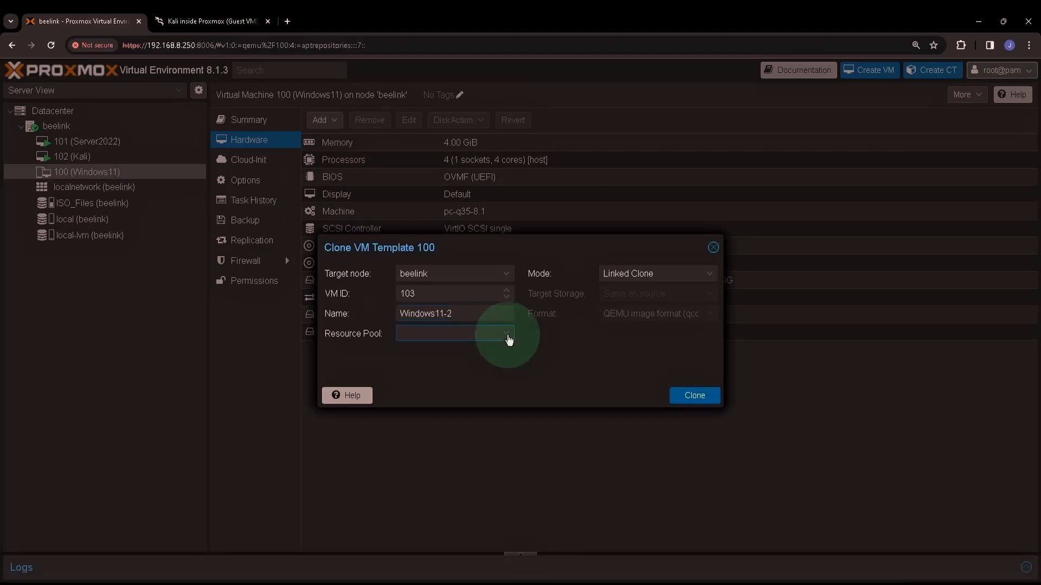
pyautogui.click(507, 336)
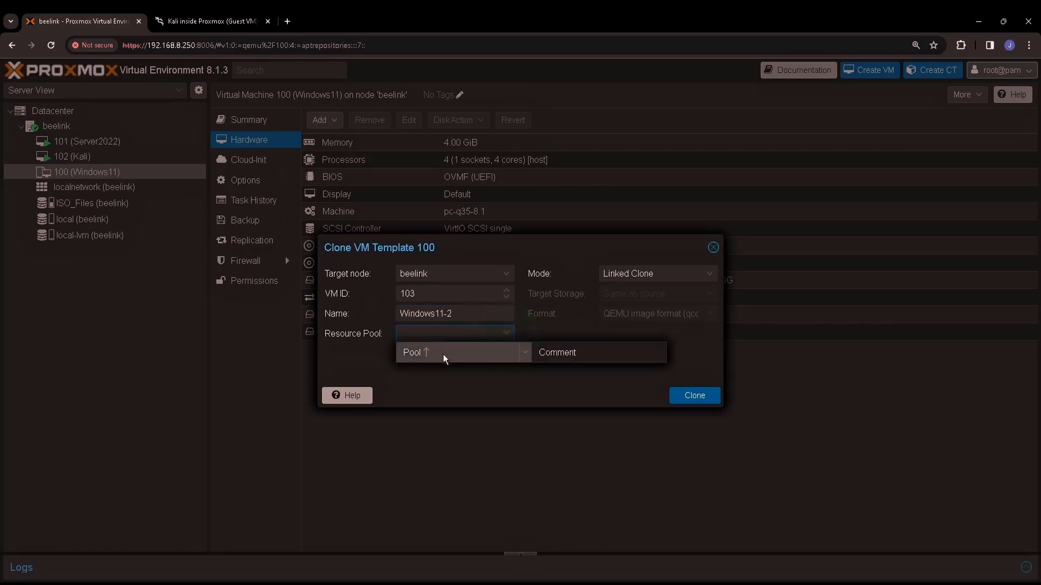
pyautogui.click(444, 355)
pyautogui.click(478, 347)
pyautogui.click(476, 333)
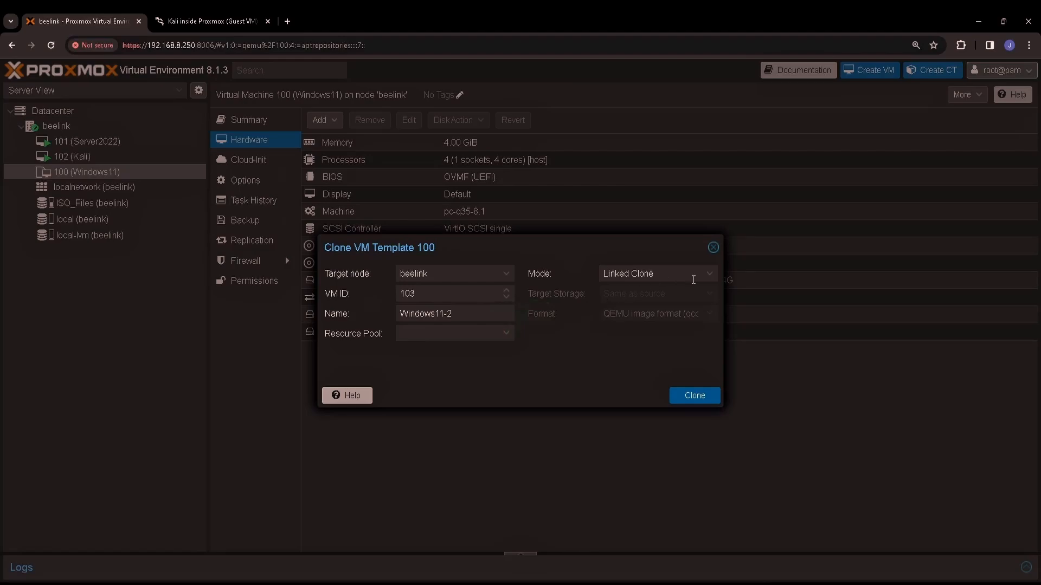
pyautogui.click(709, 274)
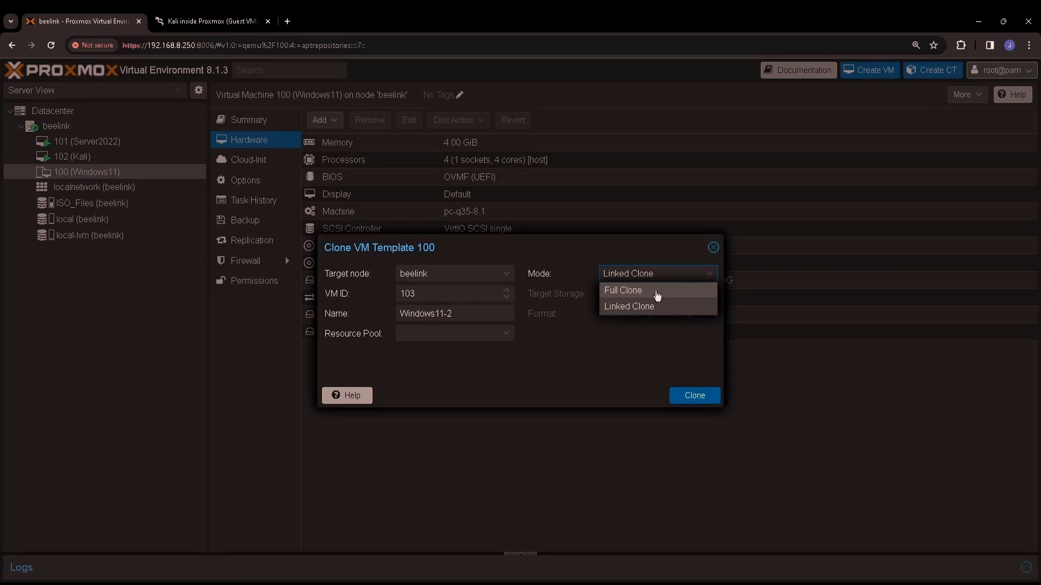
pyautogui.click(657, 295)
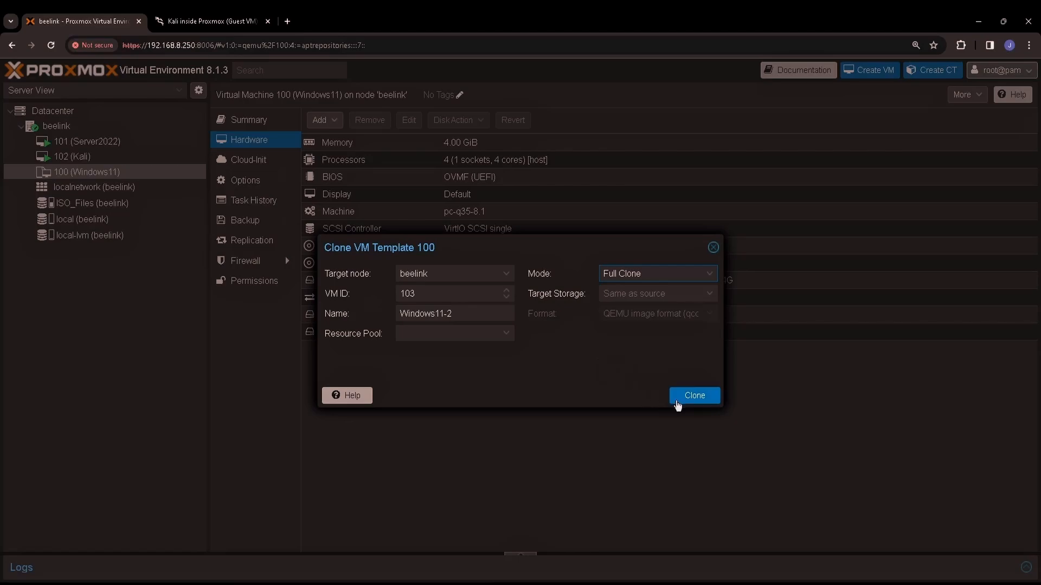
pyautogui.click(695, 397)
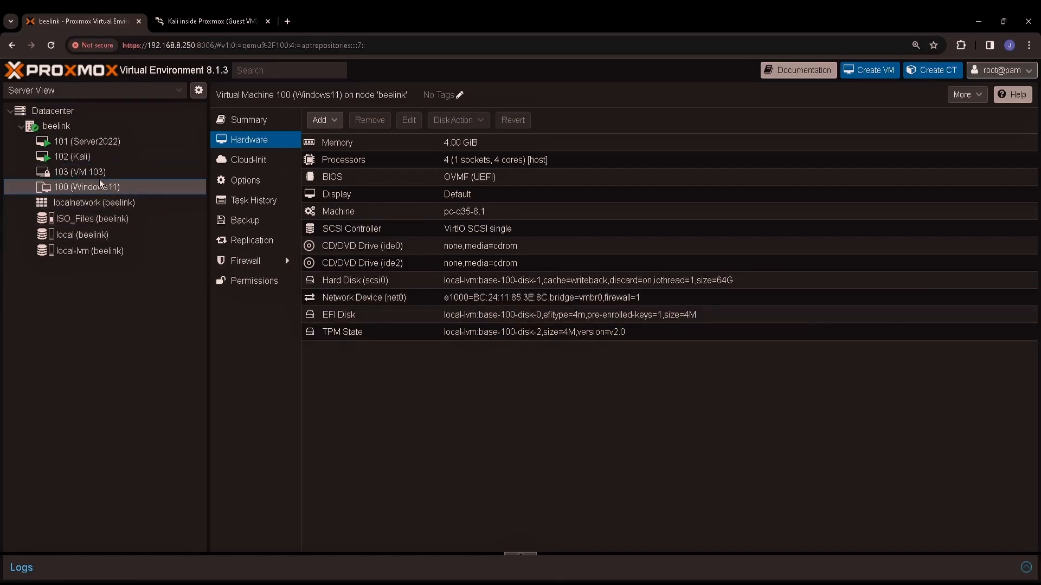
# Step: Select VM 103 (Windows11-2) to see its disks vm-103-disk-0, -1 and -2
pyautogui.moveTo(79, 176)
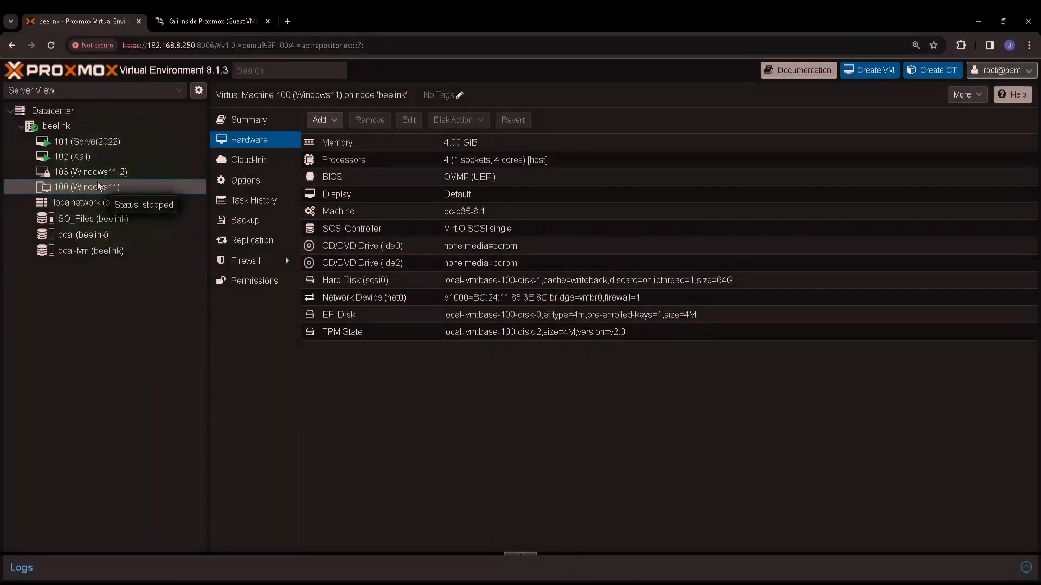
pyautogui.click(148, 174)
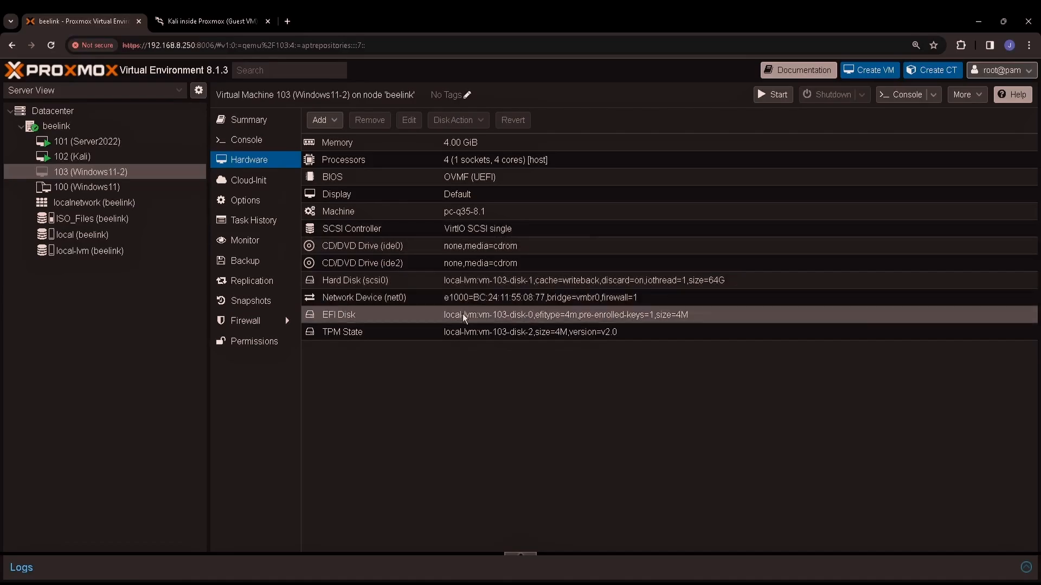
# Step: Start VM 103 from its console and sign in with the account PIN
pyautogui.click(244, 142)
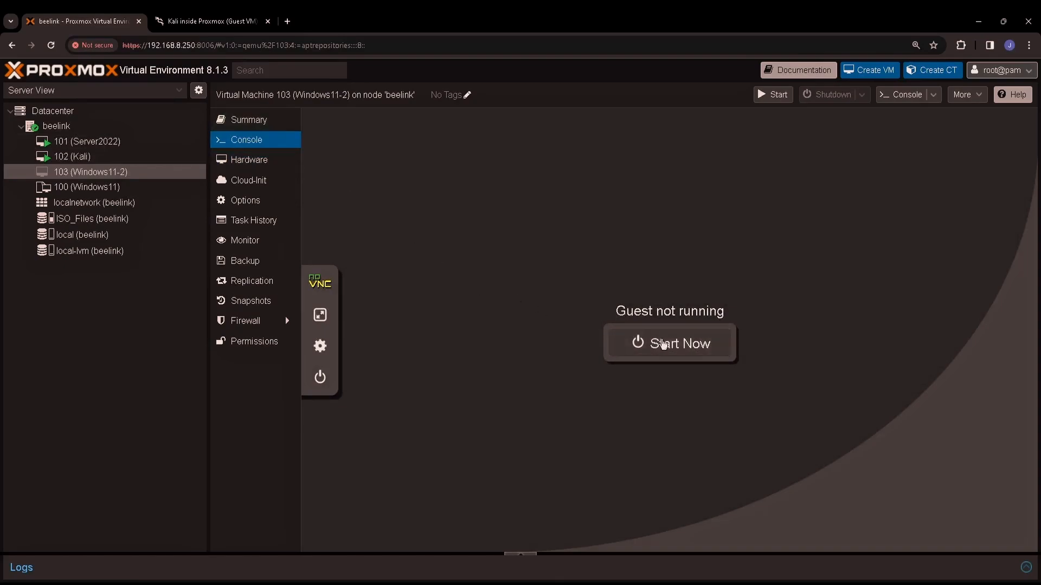
pyautogui.click(684, 349)
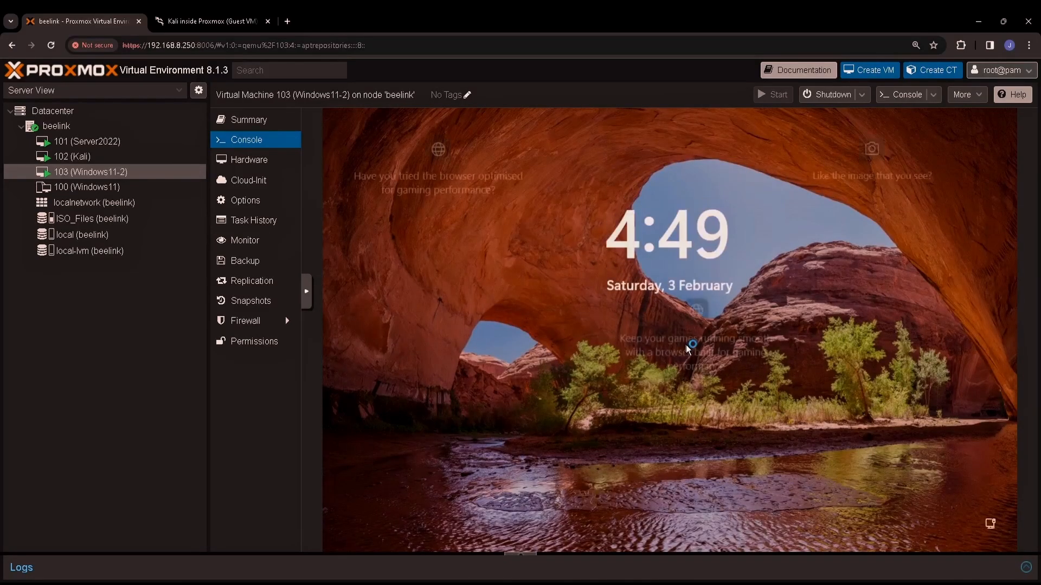
pyautogui.click(562, 343)
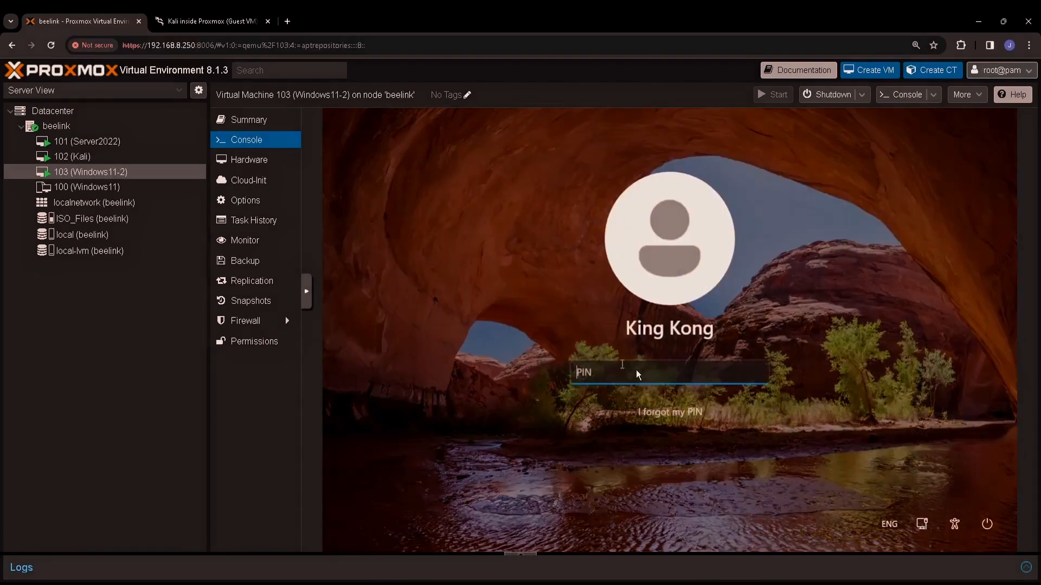
pyautogui.write('******')
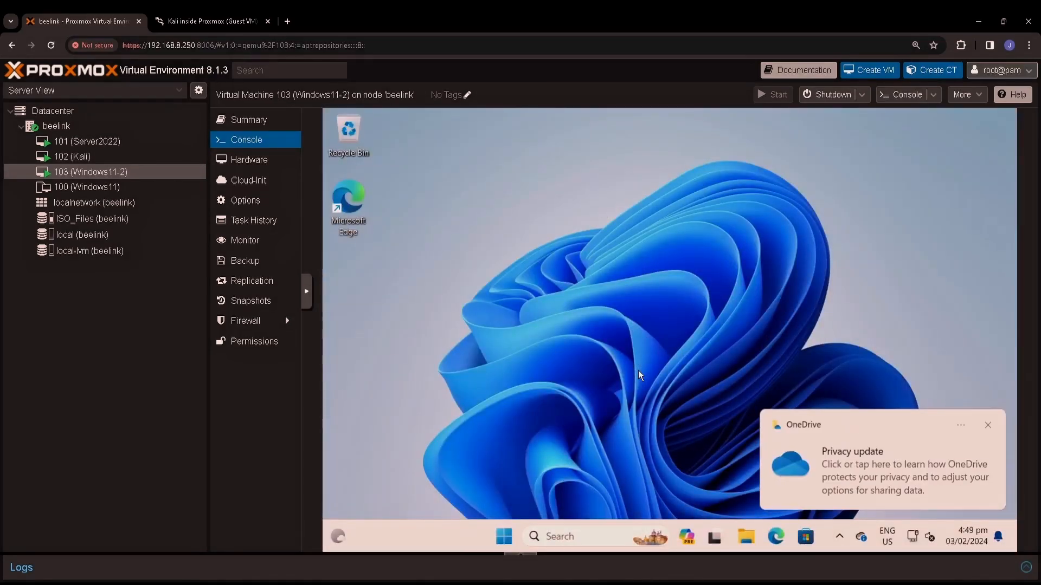
# Step: Search Windows for 'device' and launch Device Manager
pyautogui.click(588, 534)
pyautogui.write('device')
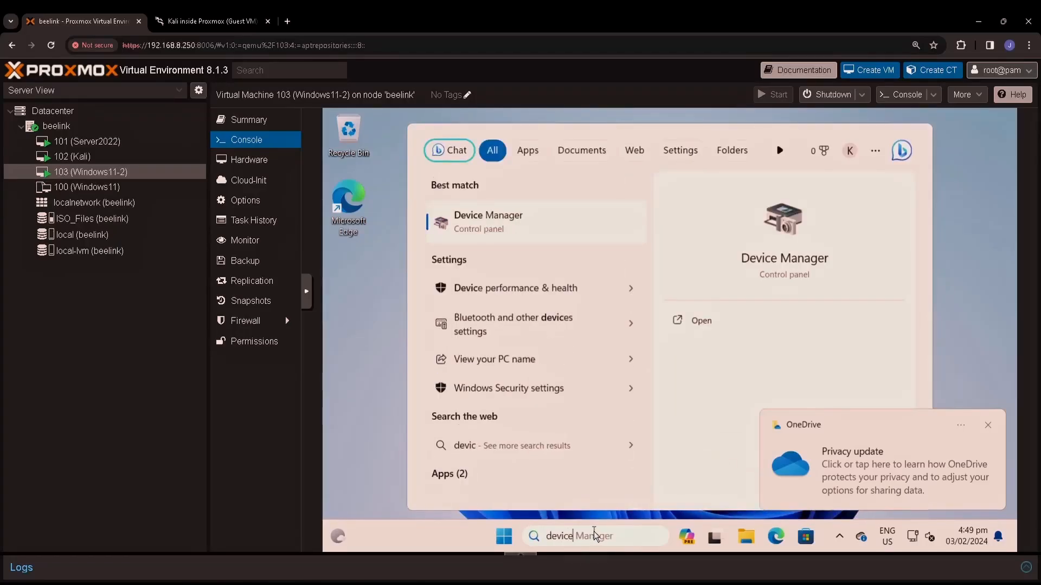
pyautogui.click(538, 232)
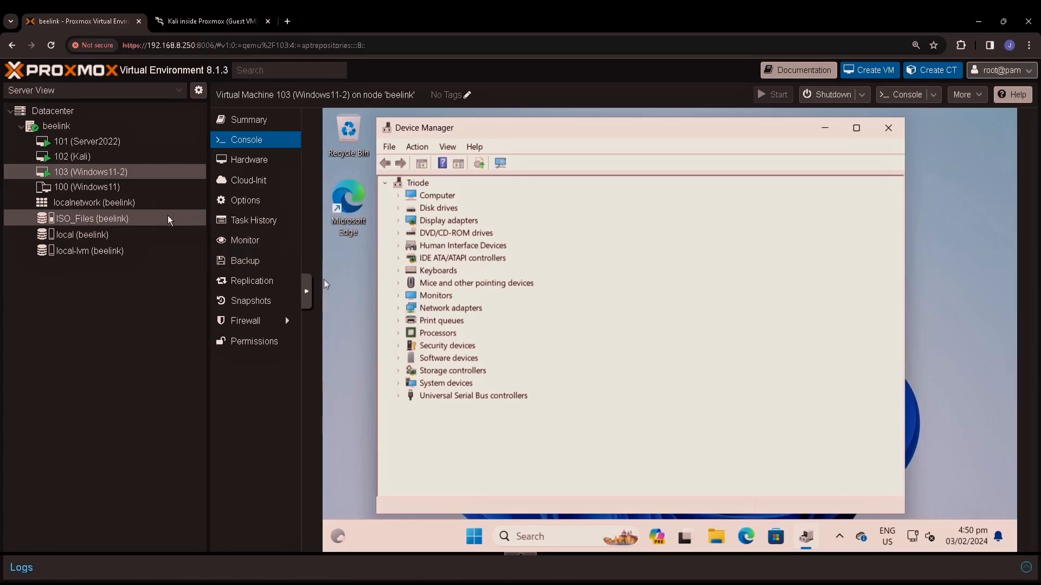
# Step: Clone template 100 as Windows11-1 with no resource pool, using Full Clone mode
pyautogui.click(104, 189)
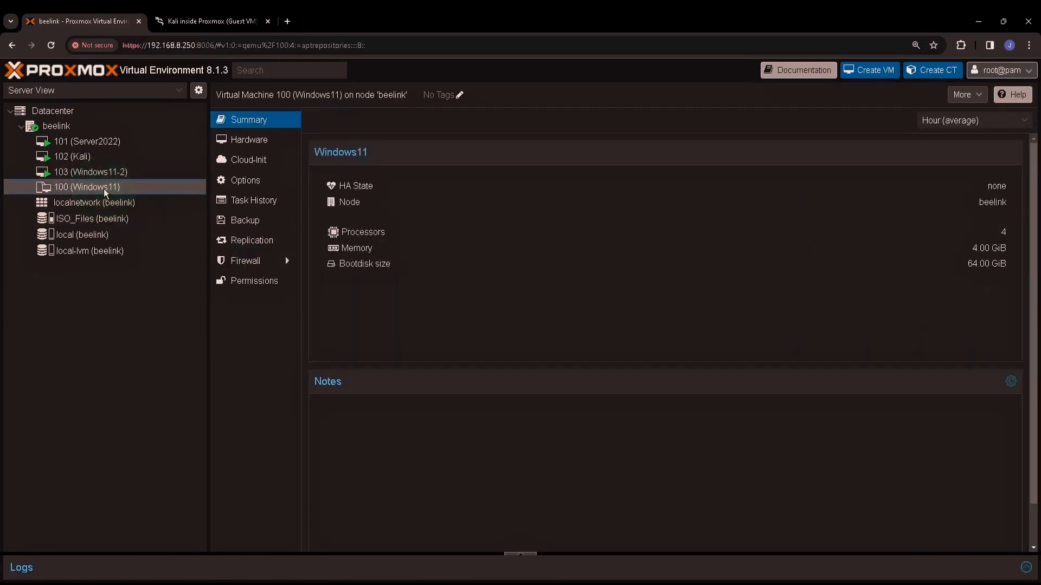
pyautogui.rightClick(98, 187)
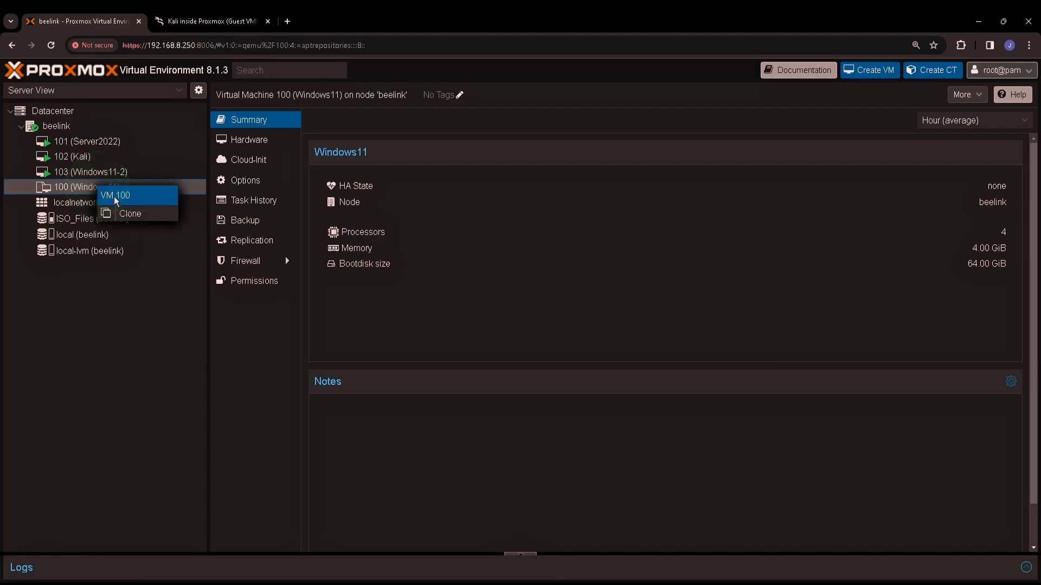
pyautogui.click(132, 215)
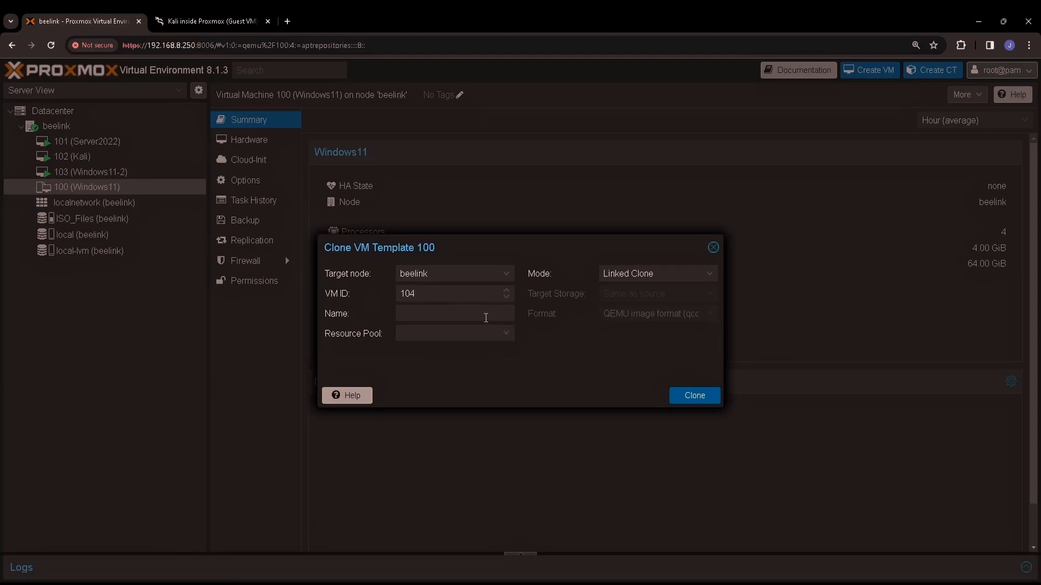
pyautogui.click(486, 318)
pyautogui.write('Windows11-1')
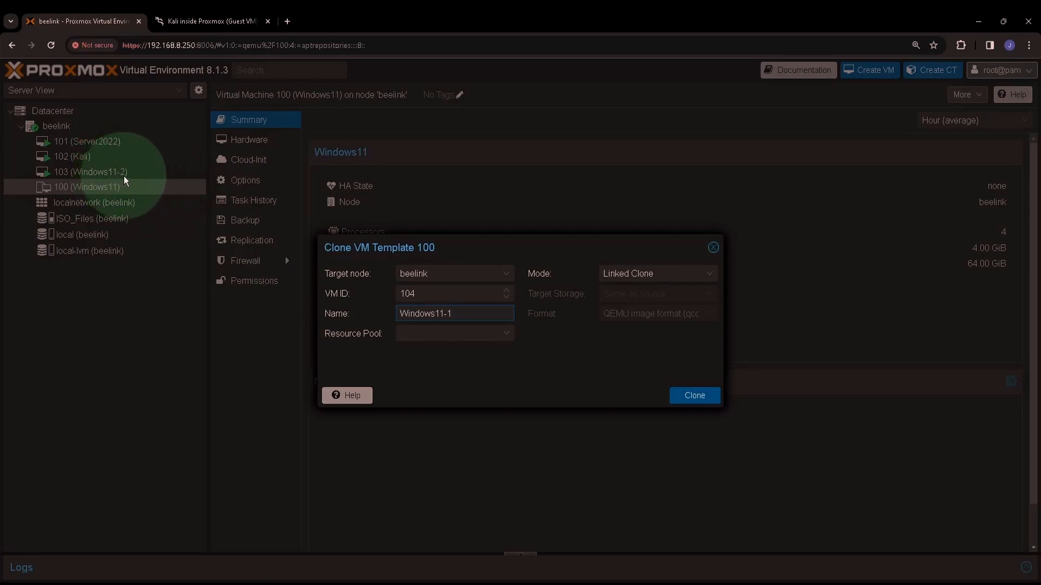
pyautogui.click(447, 329)
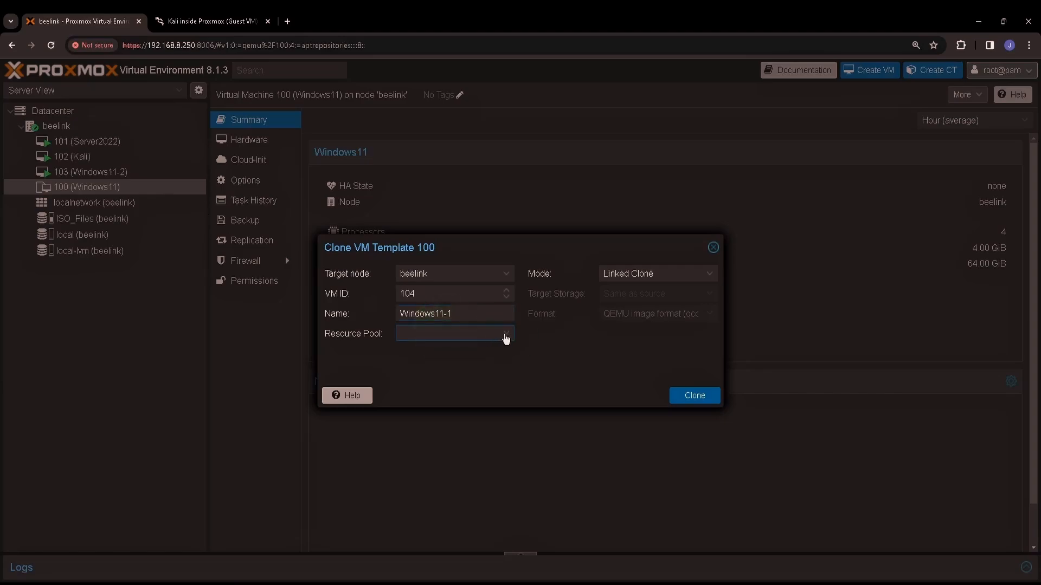
pyautogui.click(506, 336)
pyautogui.click(710, 273)
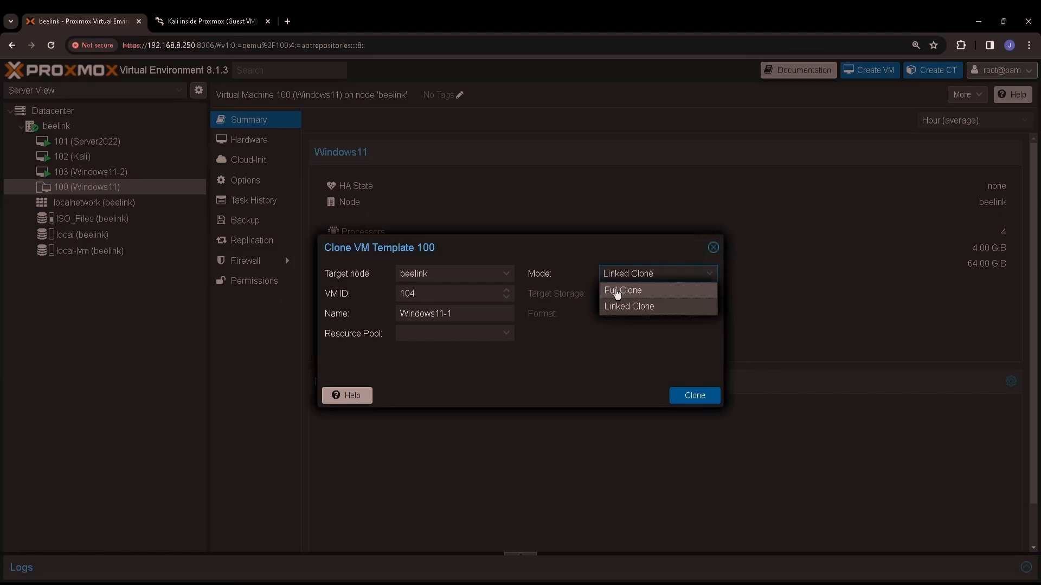
pyautogui.click(617, 292)
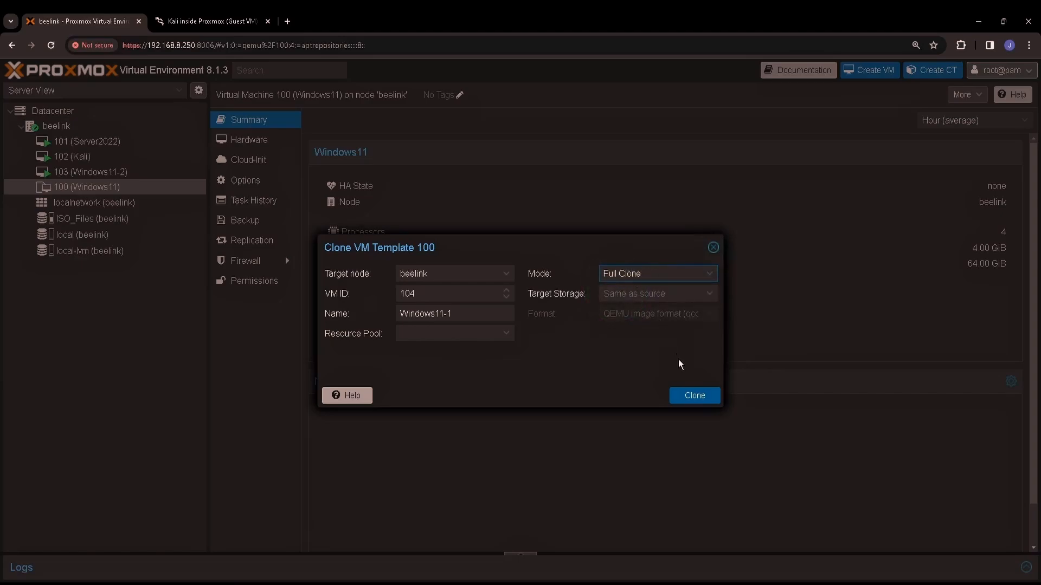
pyautogui.click(699, 399)
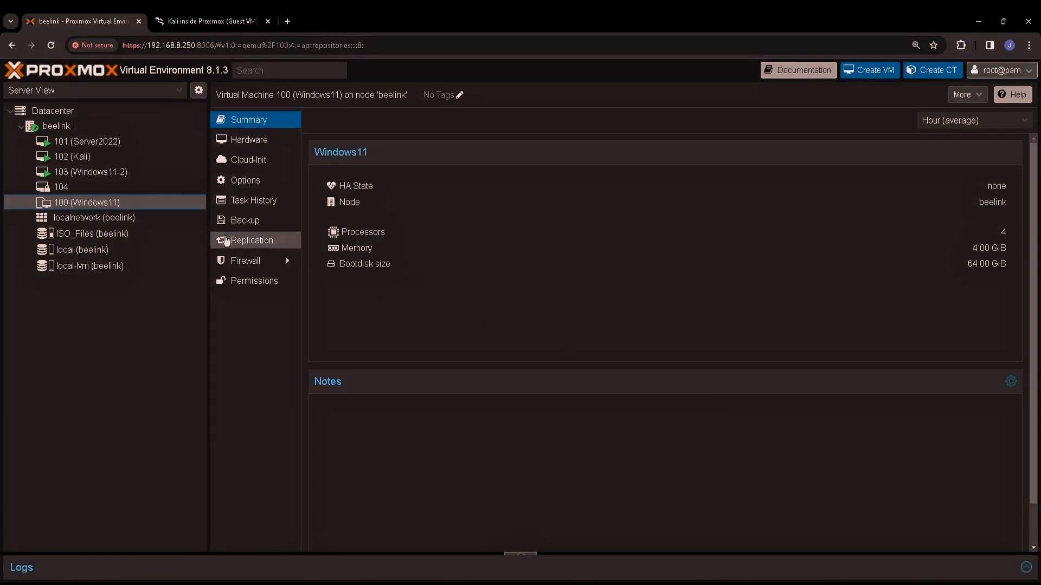
# Step: Select VM 104 (Windows11-1) and review its virtual hardware
pyautogui.moveTo(104, 194)
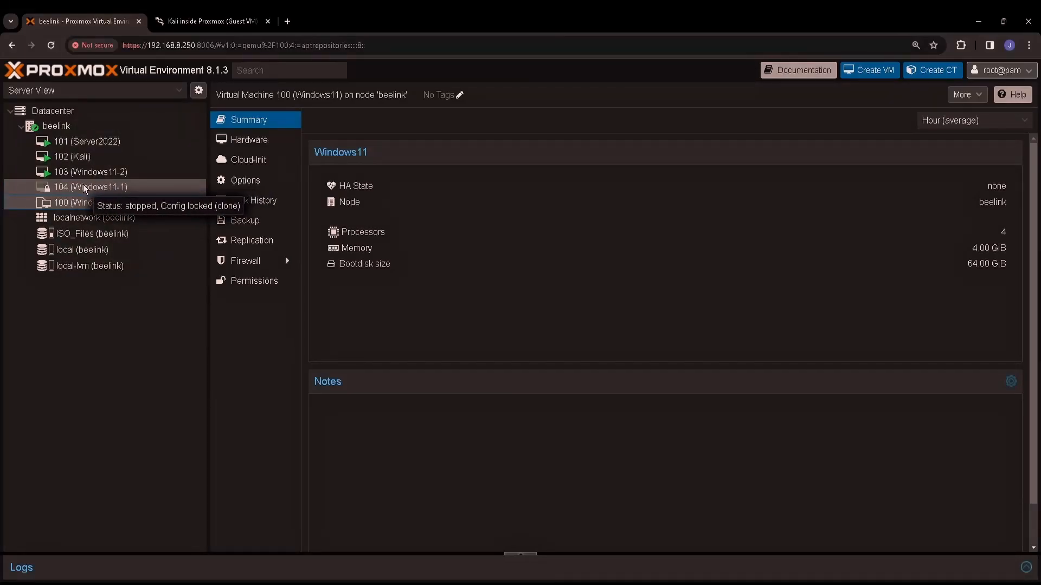
pyautogui.click(111, 187)
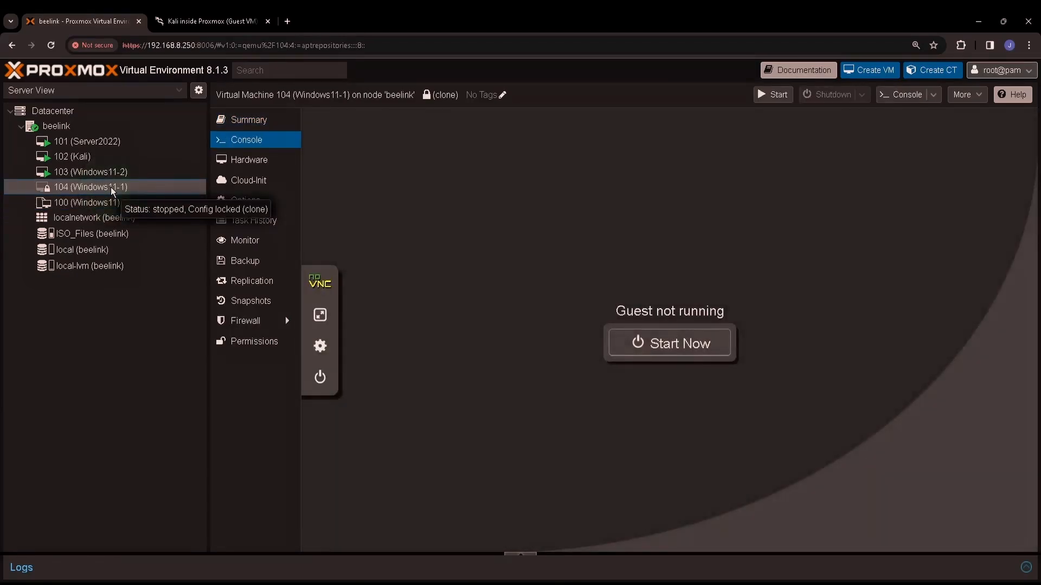
pyautogui.click(254, 159)
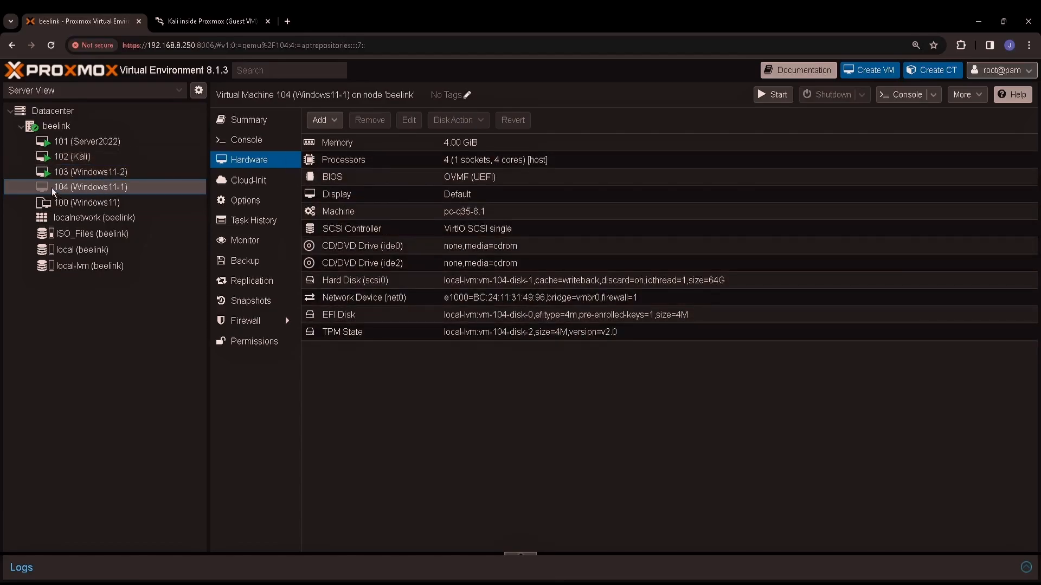
pyautogui.click(38, 189)
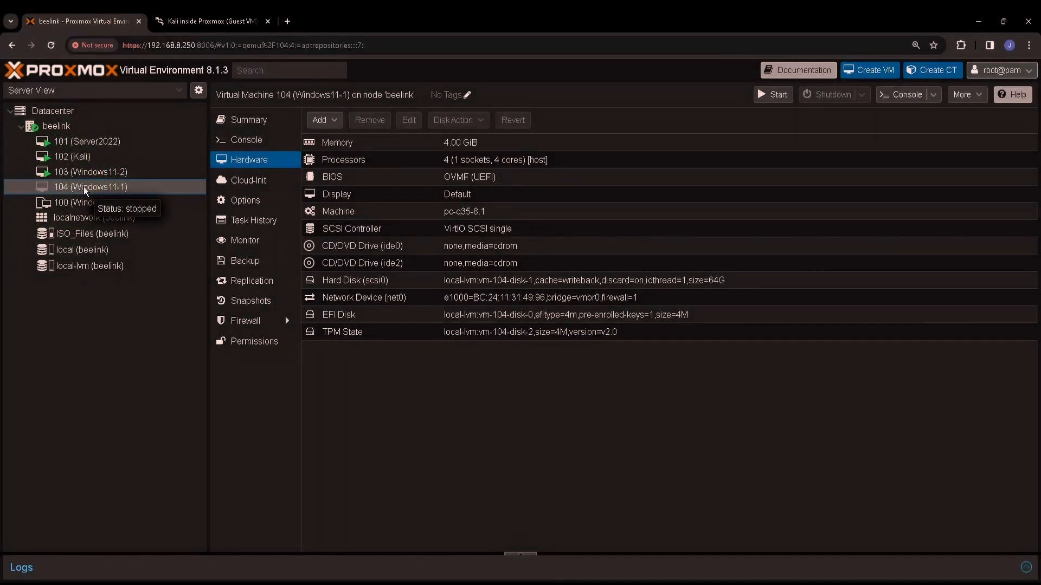
# Step: Start VM 104 from its console and sign in with the account PIN
pyautogui.click(259, 141)
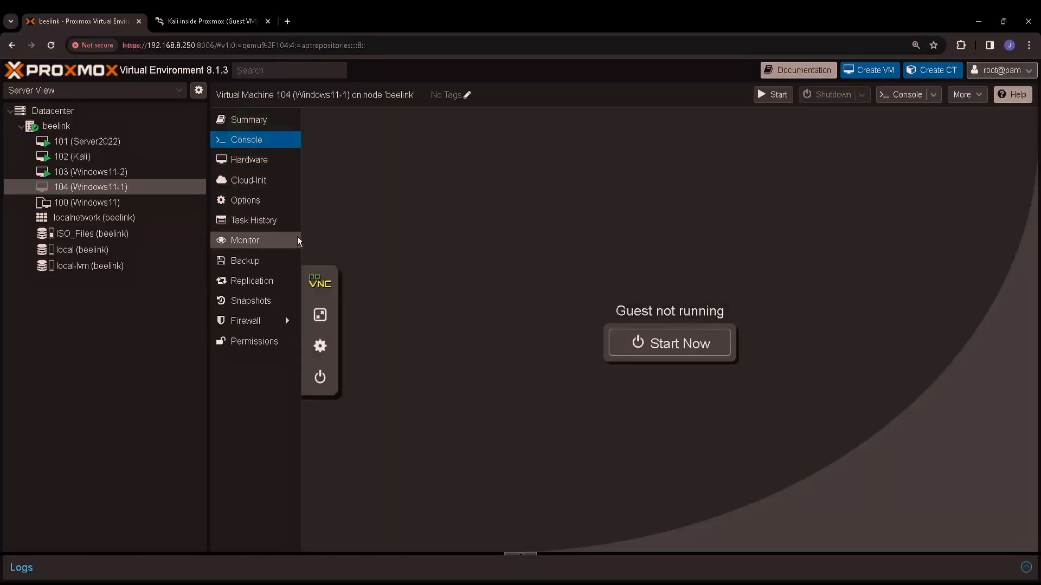
pyautogui.click(703, 349)
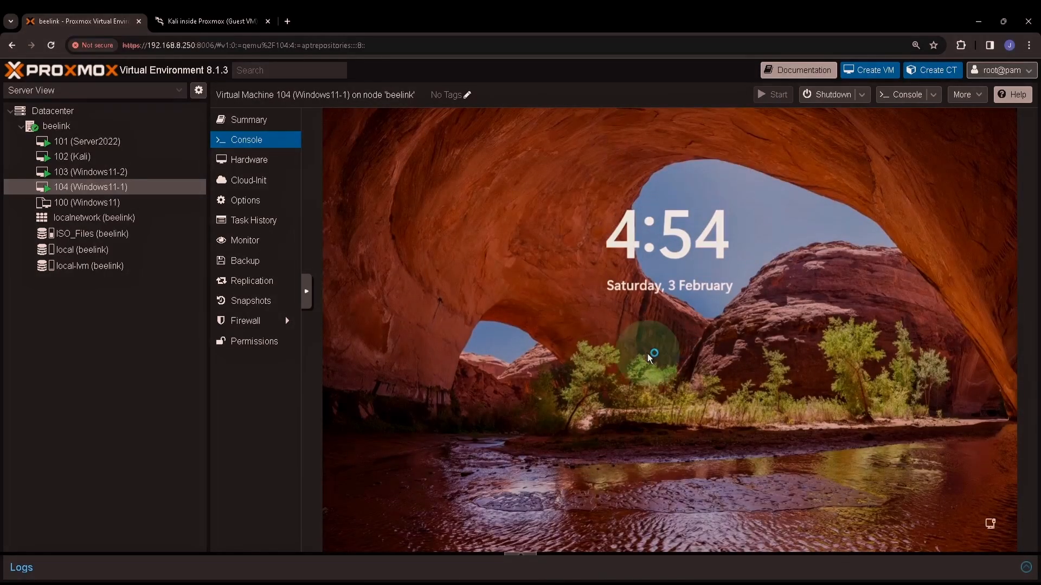
pyautogui.click(647, 353)
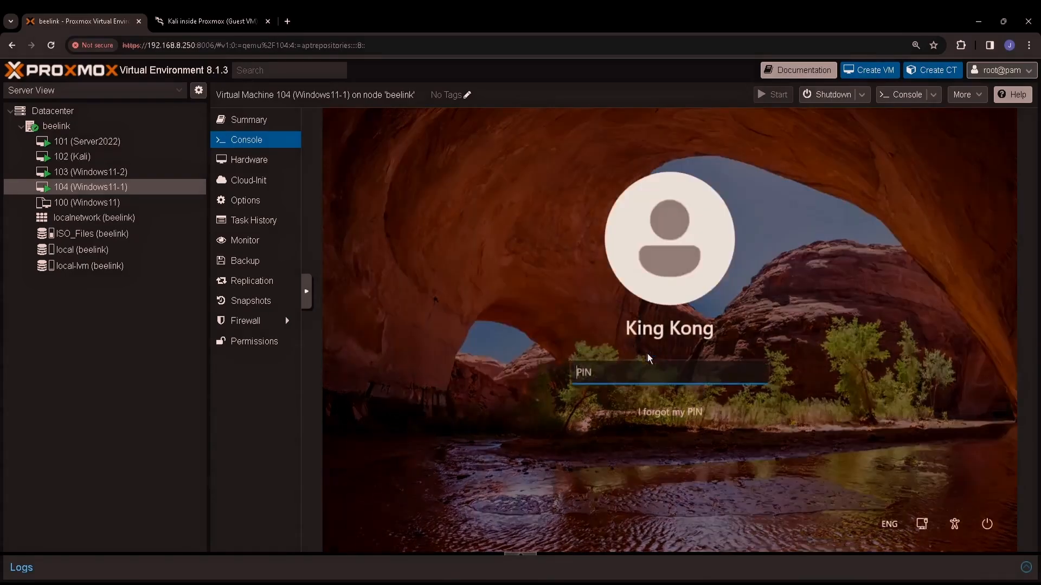
pyautogui.write('123456')
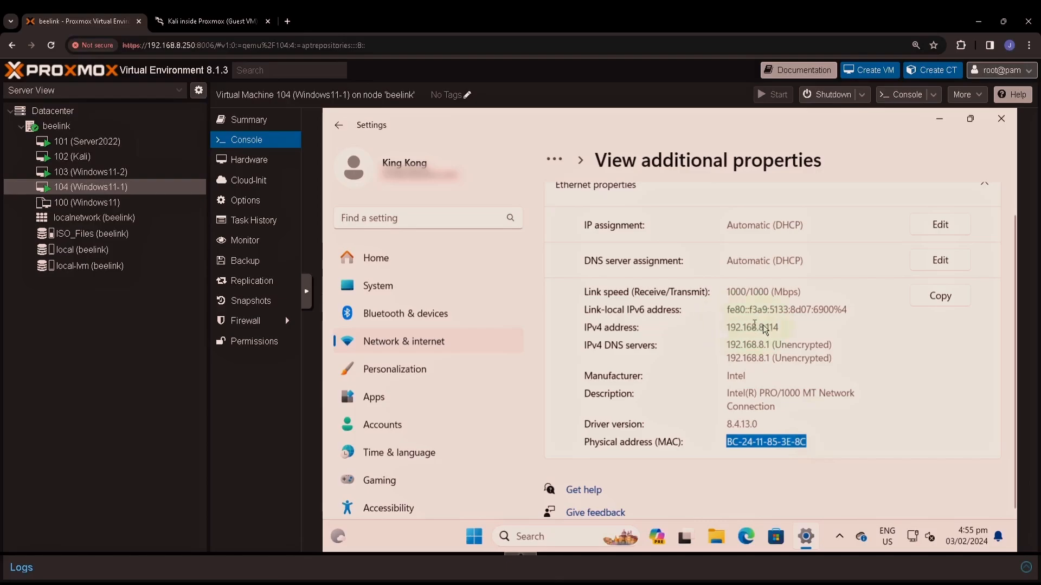
# Step: Highlight Windows11-1's IPv4 address 192.168.8.114 in its Ethernet properties
pyautogui.click(731, 328)
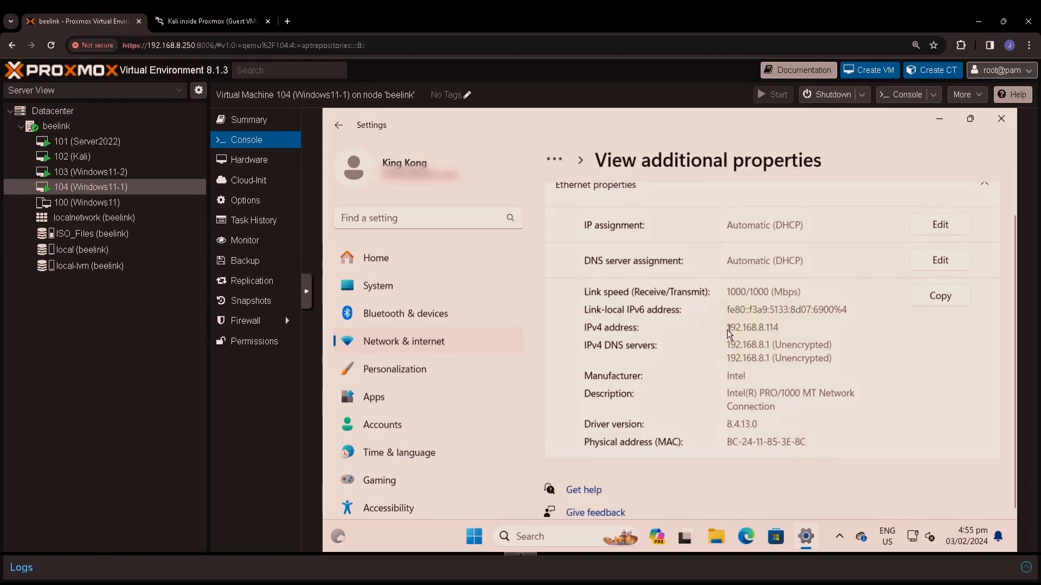
pyautogui.click(756, 328)
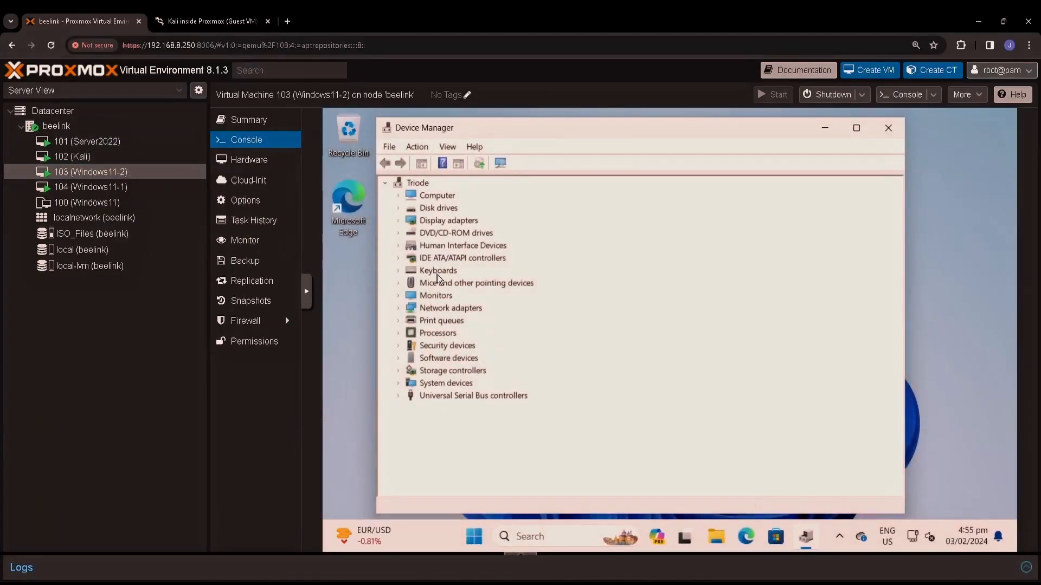
# Step: Close Device Manager and display Windows11-2's full Ethernet properties via Advanced network settings
pyautogui.click(889, 128)
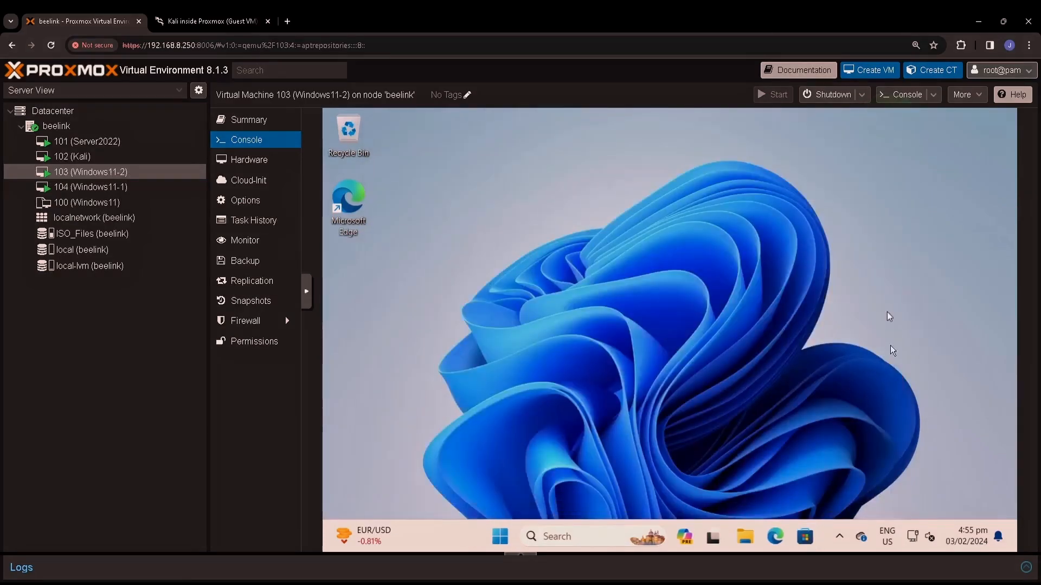
pyautogui.rightClick(912, 539)
pyautogui.click(916, 500)
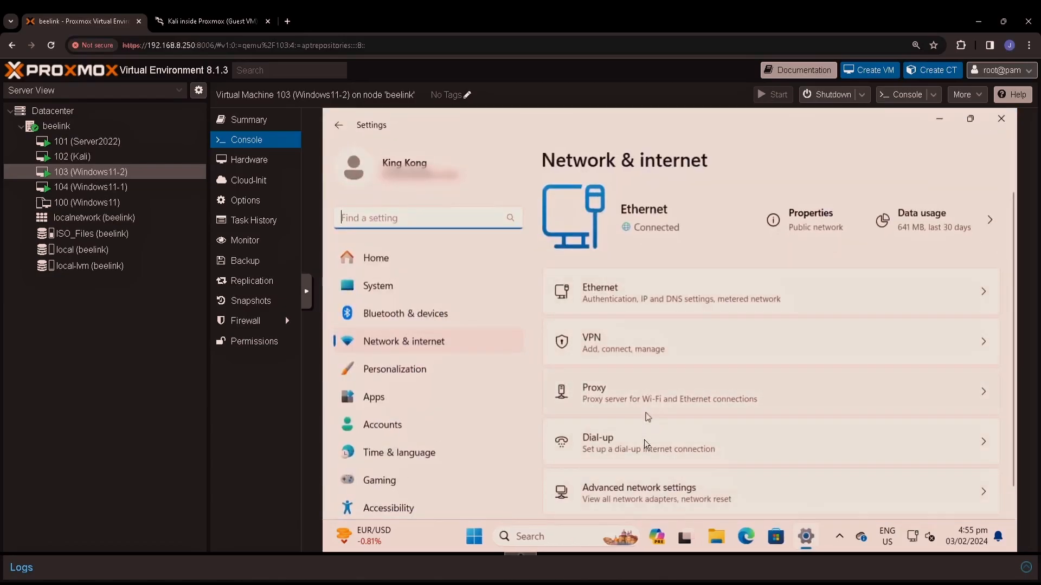
pyautogui.click(635, 489)
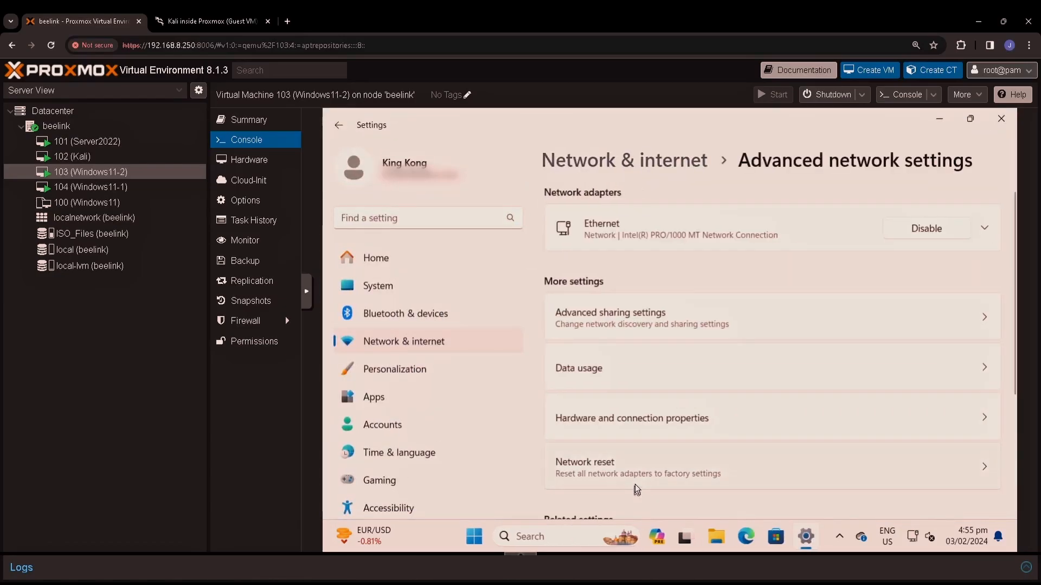
pyautogui.click(600, 231)
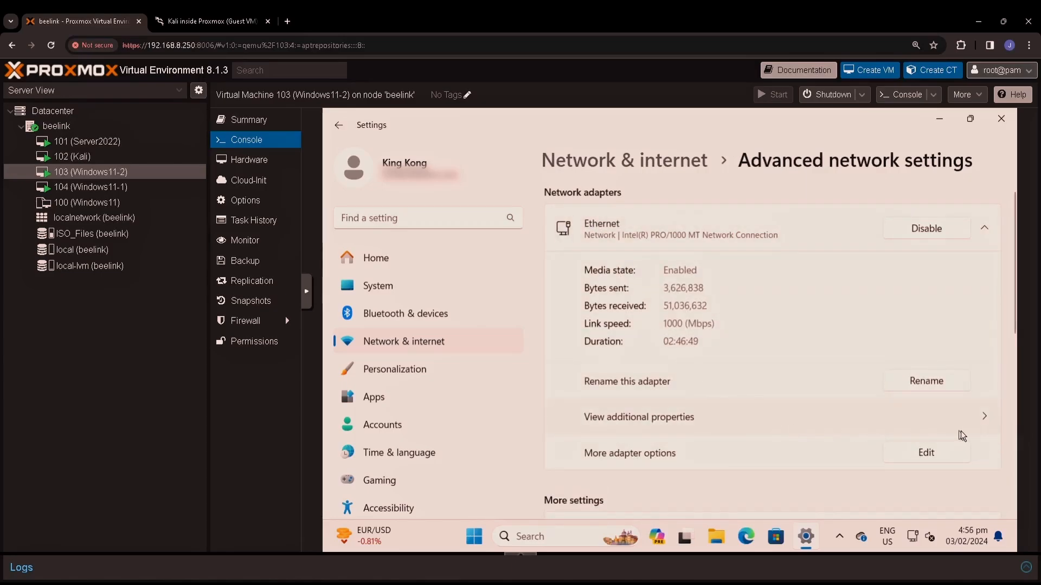
pyautogui.click(983, 415)
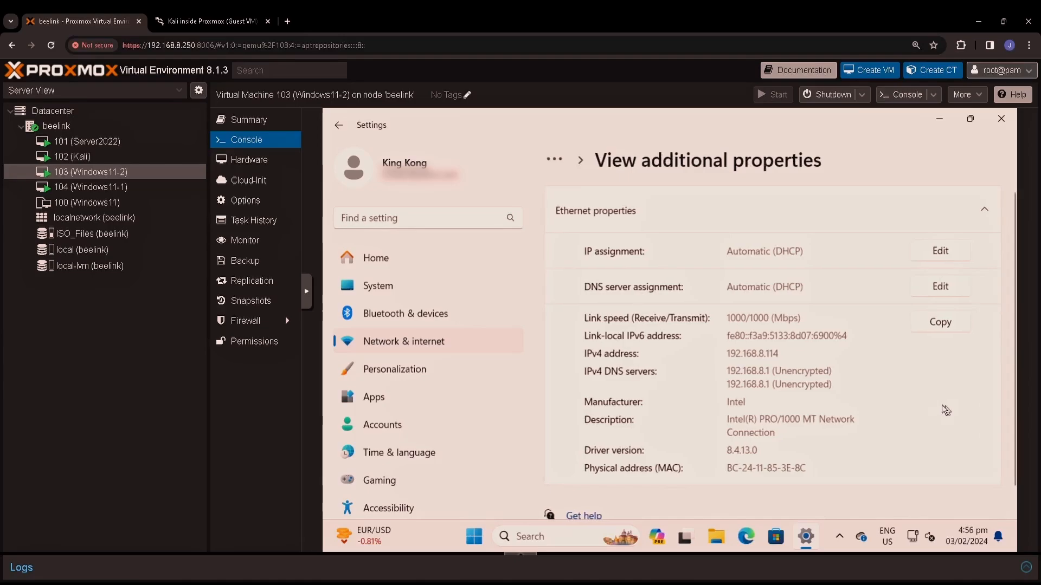
pyautogui.scroll(-1, 768, 374)
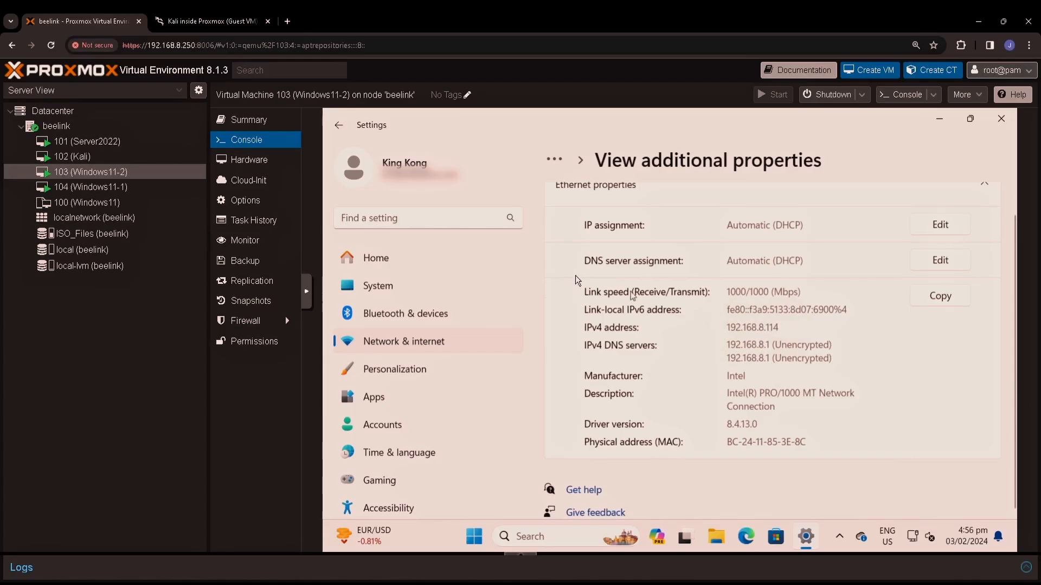
# Step: Compare both consoles, marking Windows11-1's matching IPv4 address 192.168.8.114
pyautogui.click(165, 190)
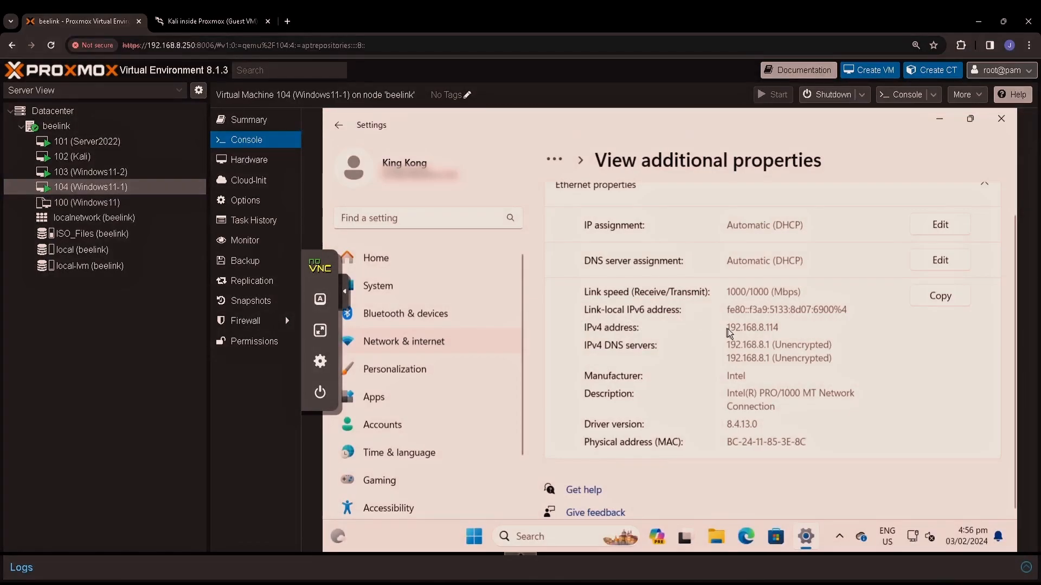
pyautogui.moveTo(726, 327); pyautogui.dragTo(760, 331)
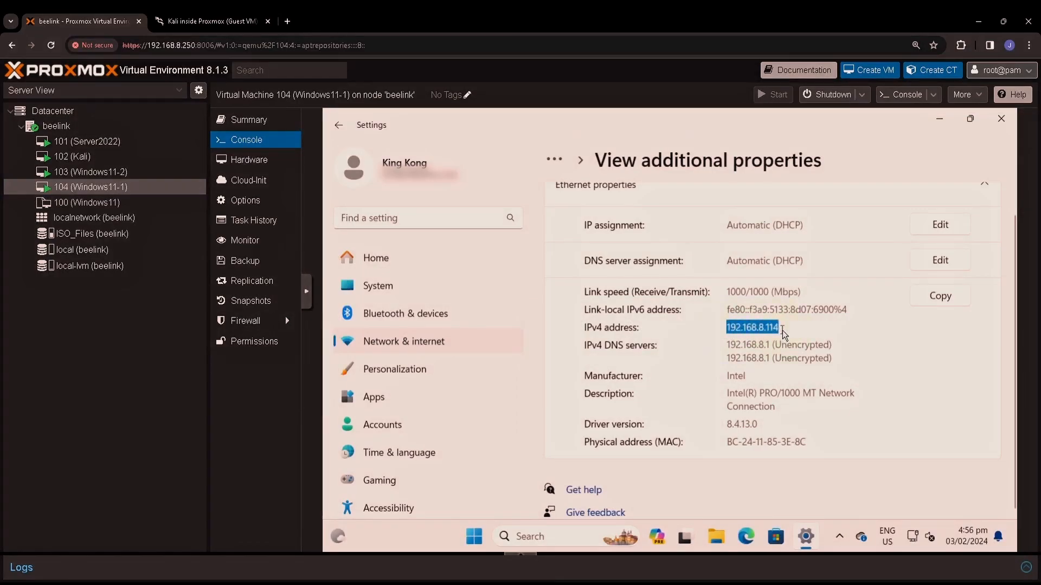
pyautogui.click(109, 172)
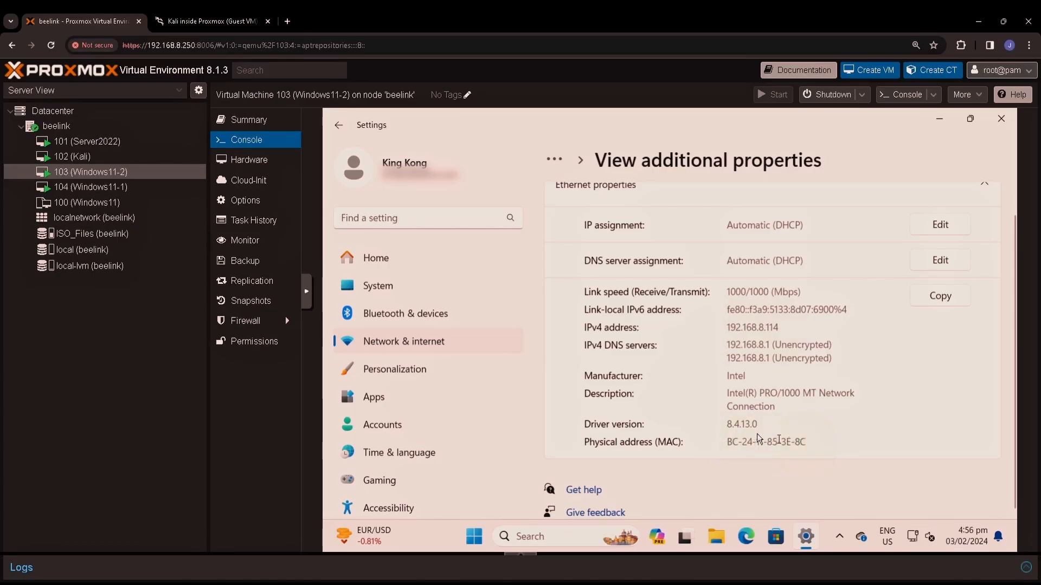
pyautogui.click(145, 187)
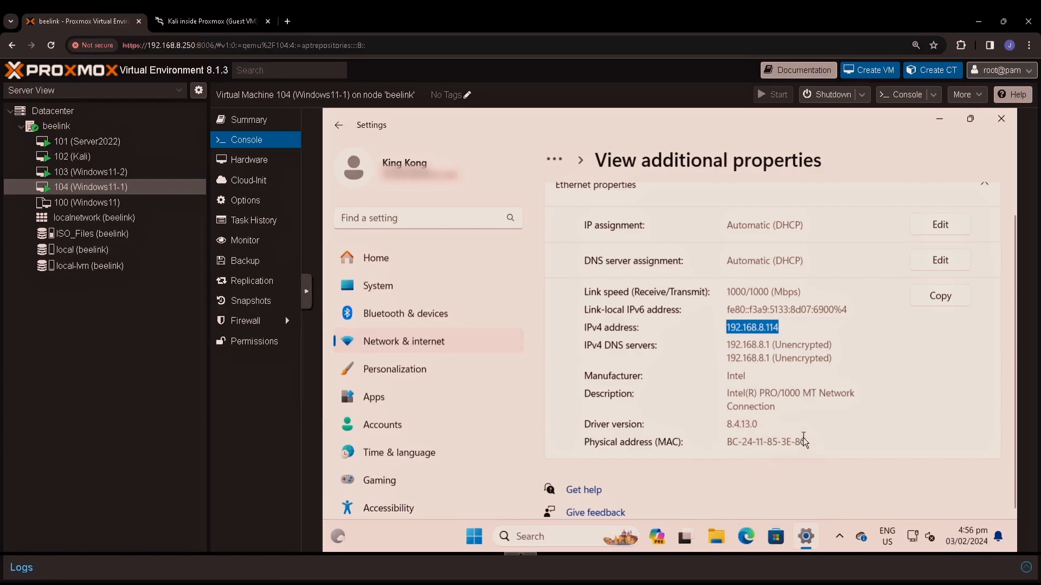
# Step: Edit VM 104's net0 and change its model from Intel E1000 to VirtIO (paravirtualized)
pyautogui.click(249, 160)
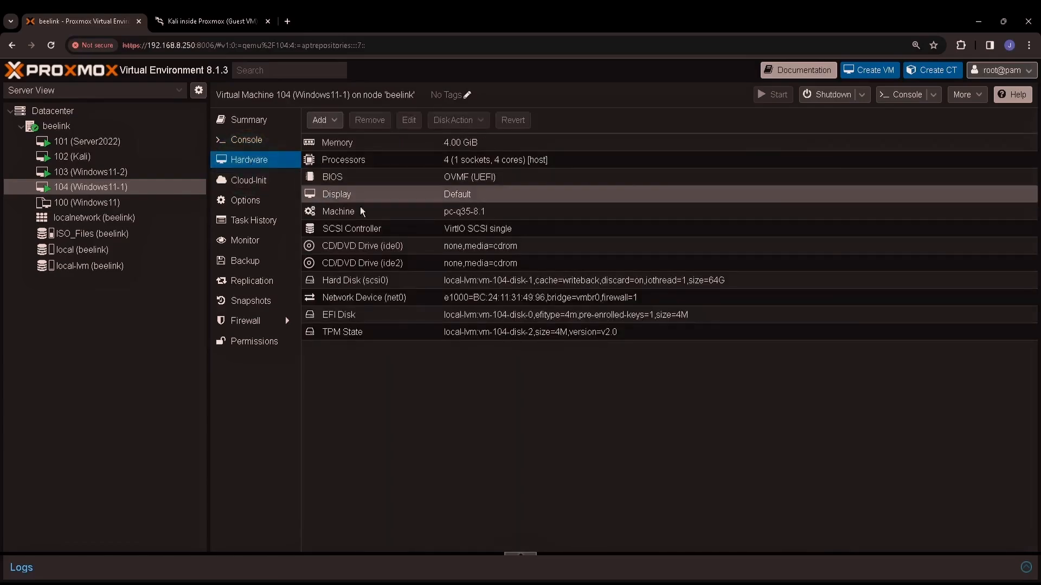
pyautogui.doubleClick(571, 302)
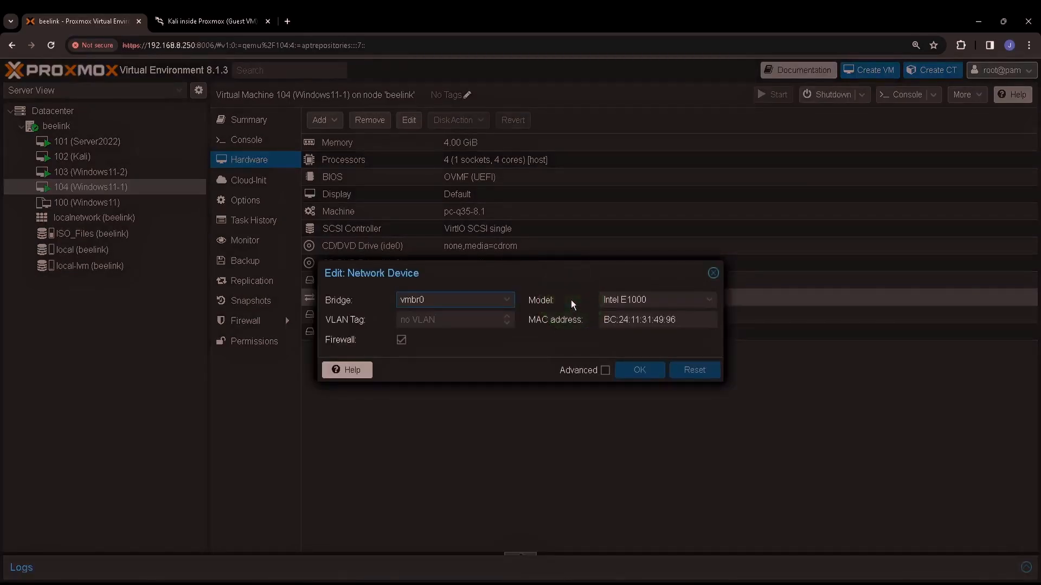
pyautogui.click(709, 301)
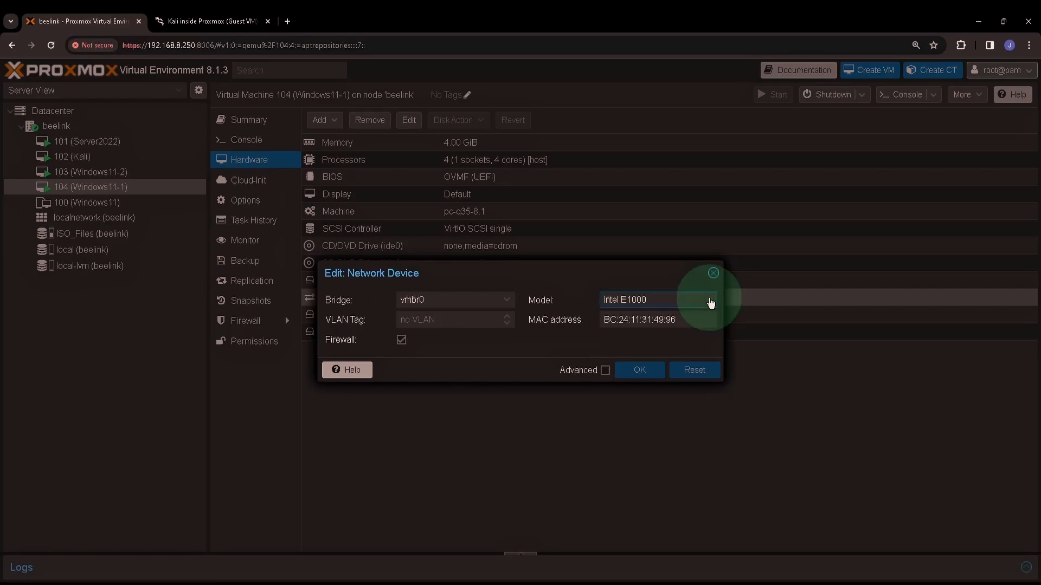
pyautogui.click(710, 303)
pyautogui.click(658, 333)
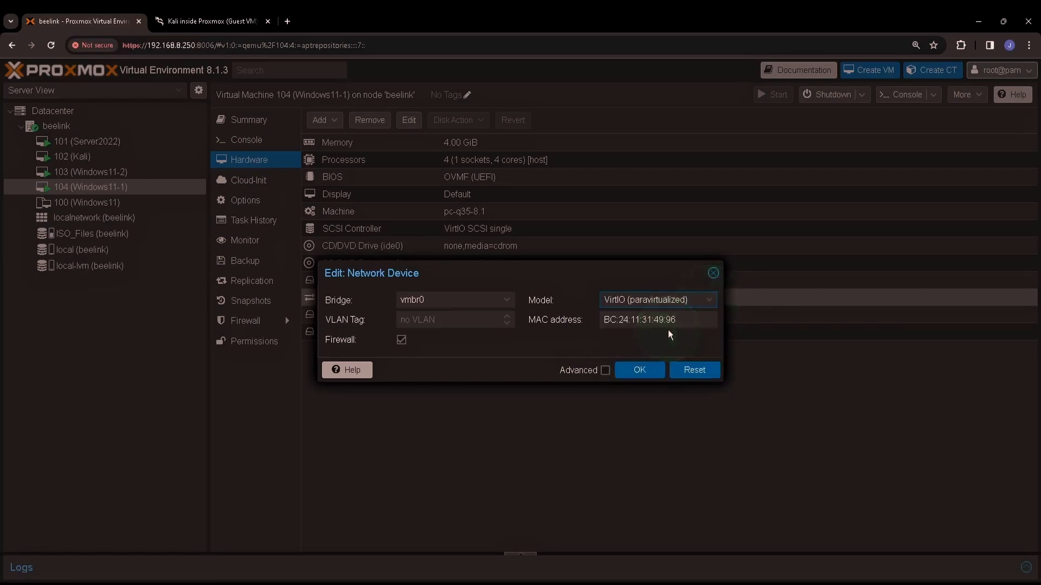
pyautogui.click(649, 375)
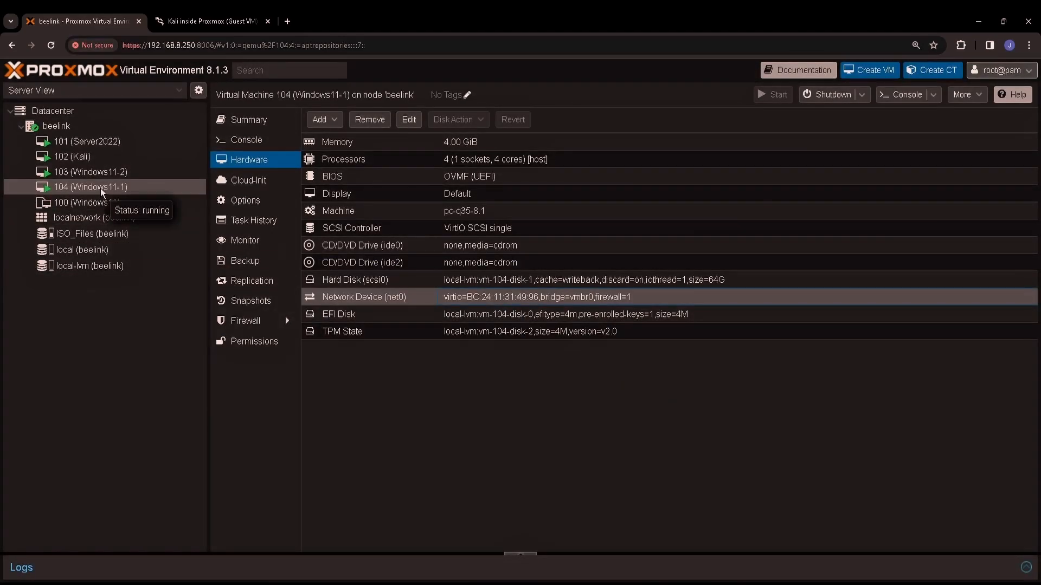
# Step: In Windows11-1's console, find the driverless Ethernet Controller in Device Manager, then return to Hardware
pyautogui.click(255, 140)
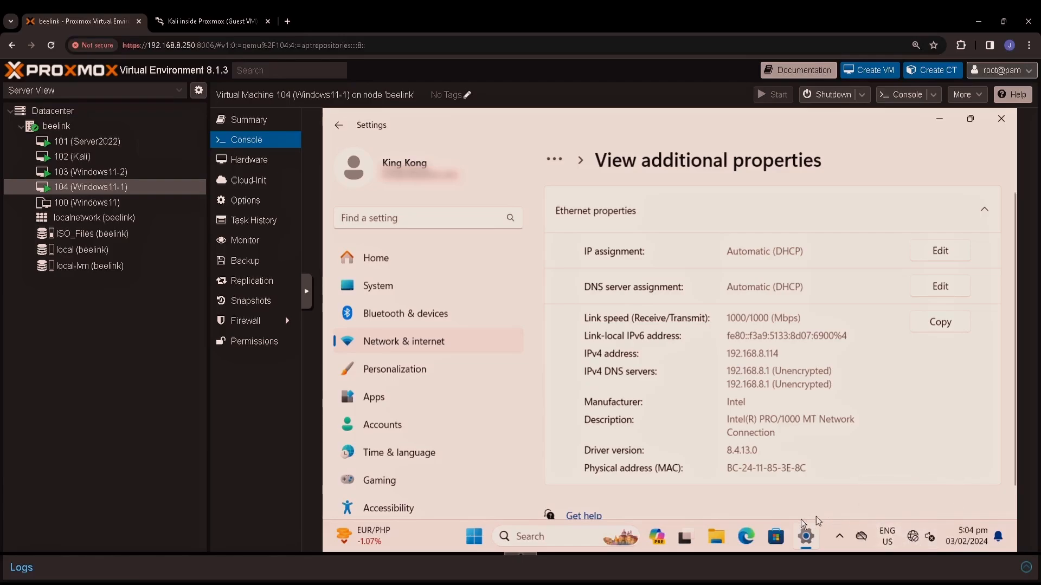
pyautogui.click(561, 540)
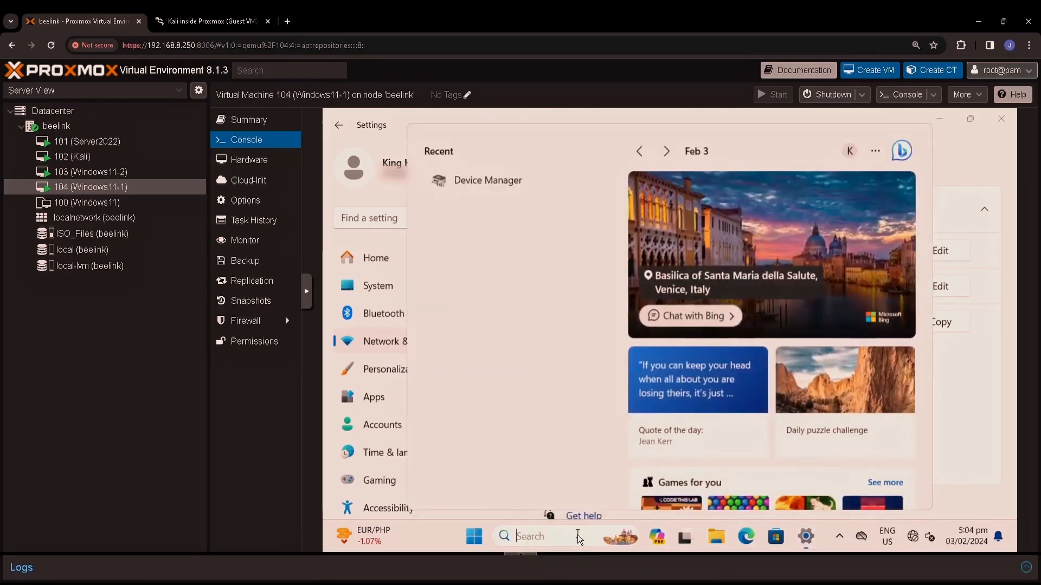
pyautogui.write('device')
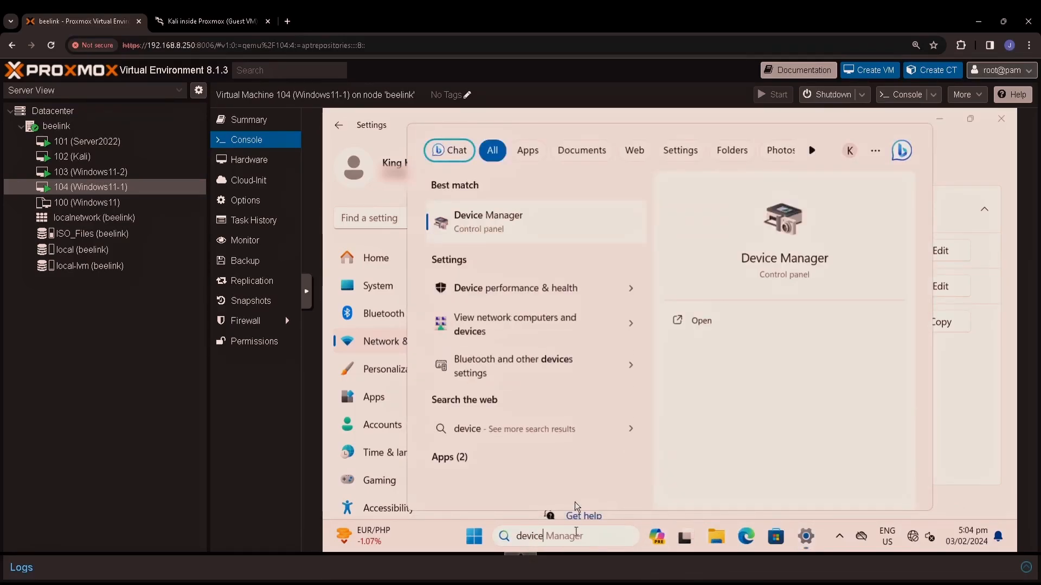
pyautogui.click(546, 214)
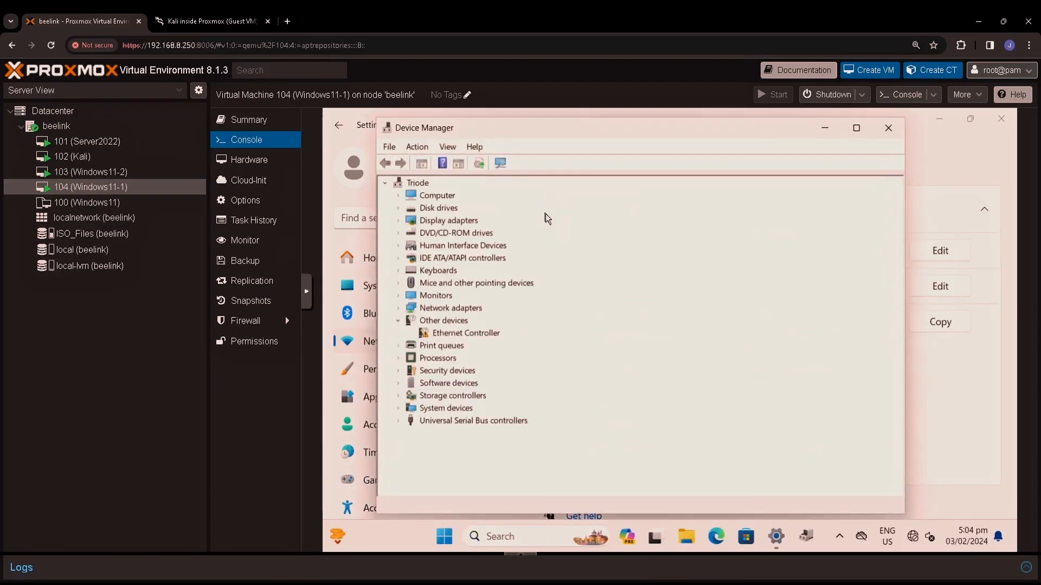
pyautogui.click(457, 337)
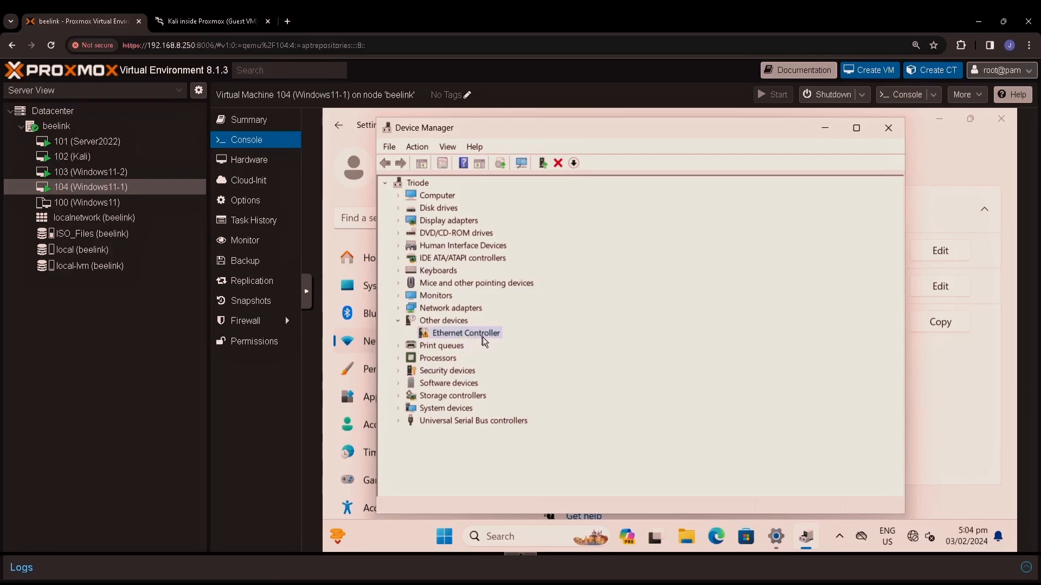
pyautogui.click(263, 162)
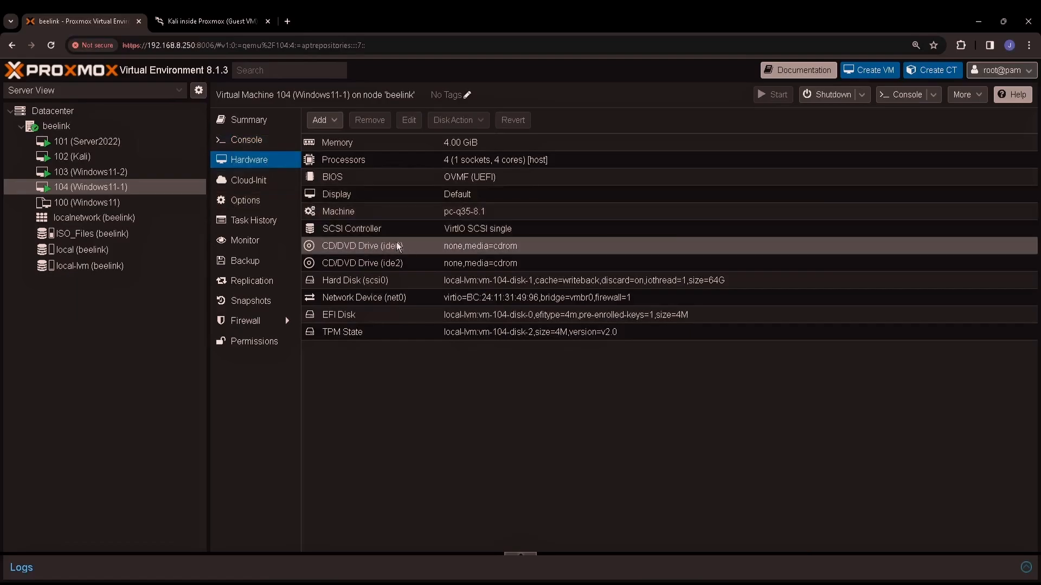
# Step: Set VM 104's CD/DVD Drive (ide0) to disc image virtio-win-0.1.240.iso from ISO_Files
pyautogui.click(488, 247)
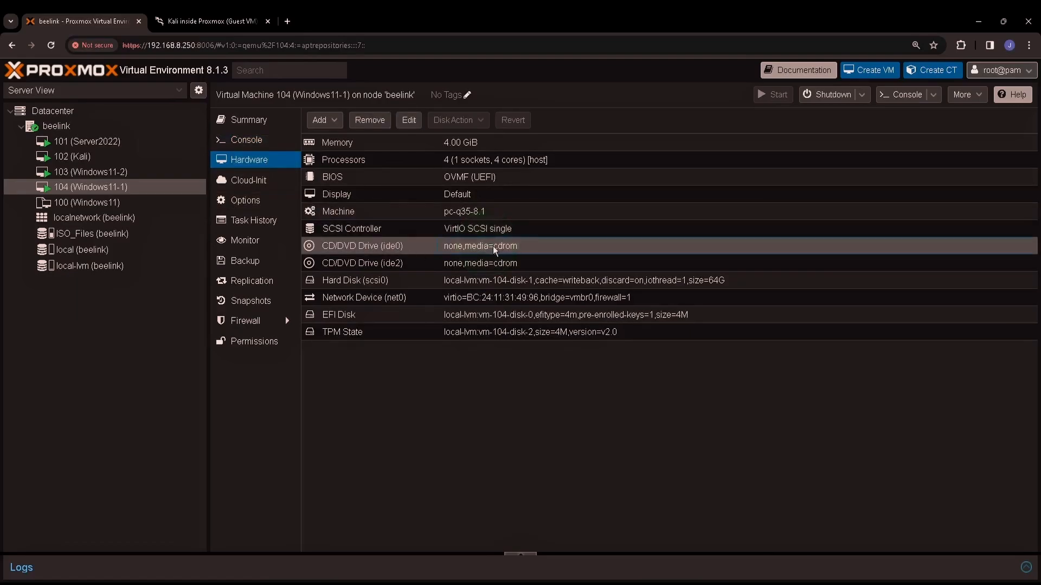
pyautogui.doubleClick(493, 246)
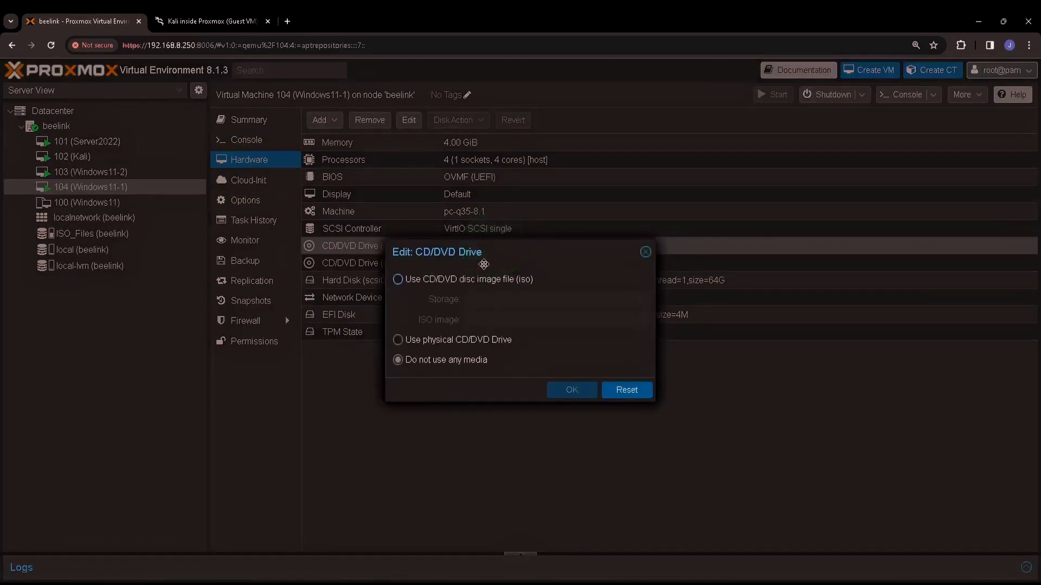
pyautogui.click(447, 279)
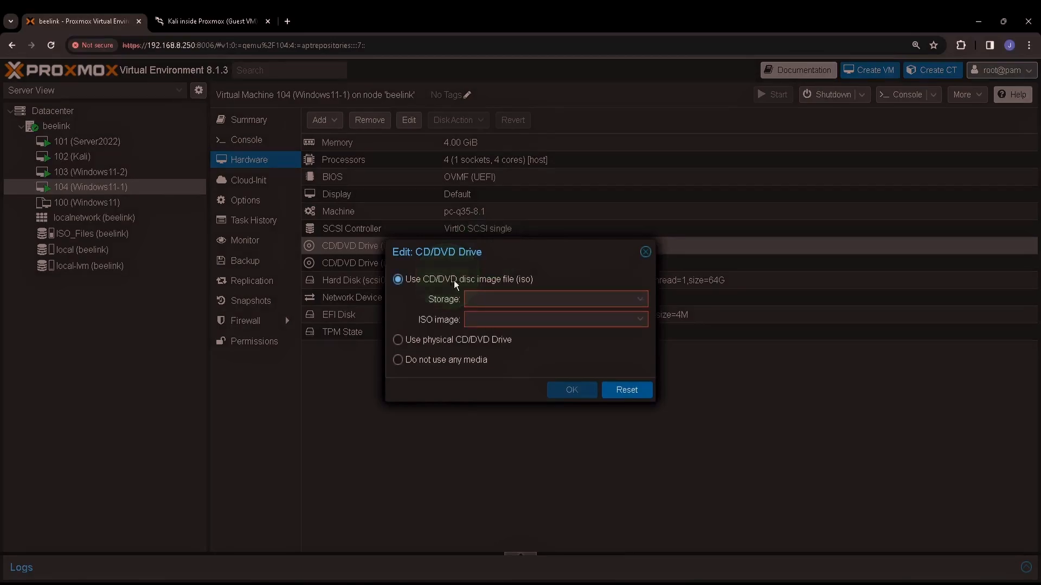
pyautogui.click(640, 299)
pyautogui.click(519, 338)
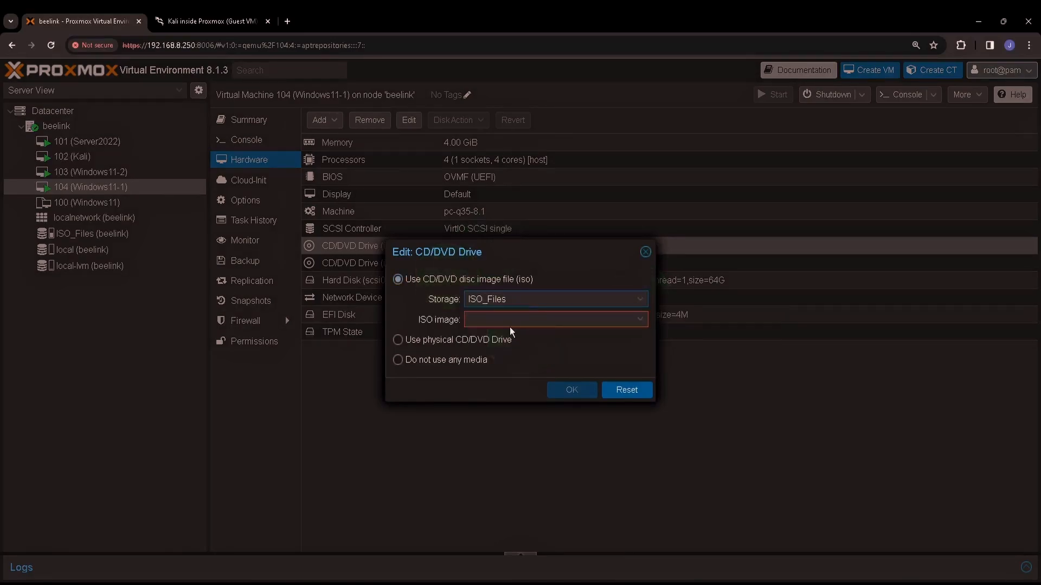
pyautogui.click(635, 320)
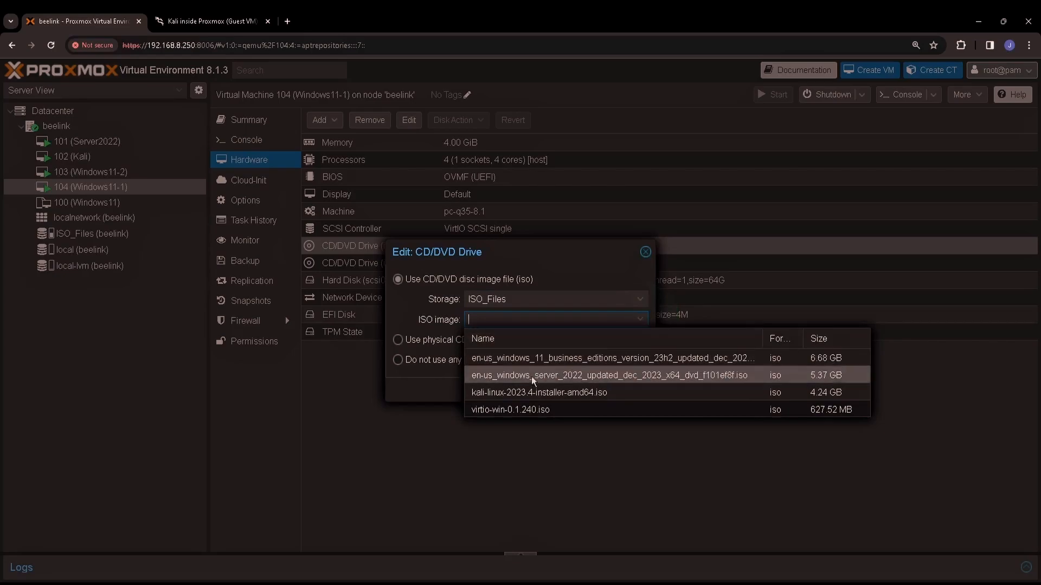
pyautogui.click(502, 411)
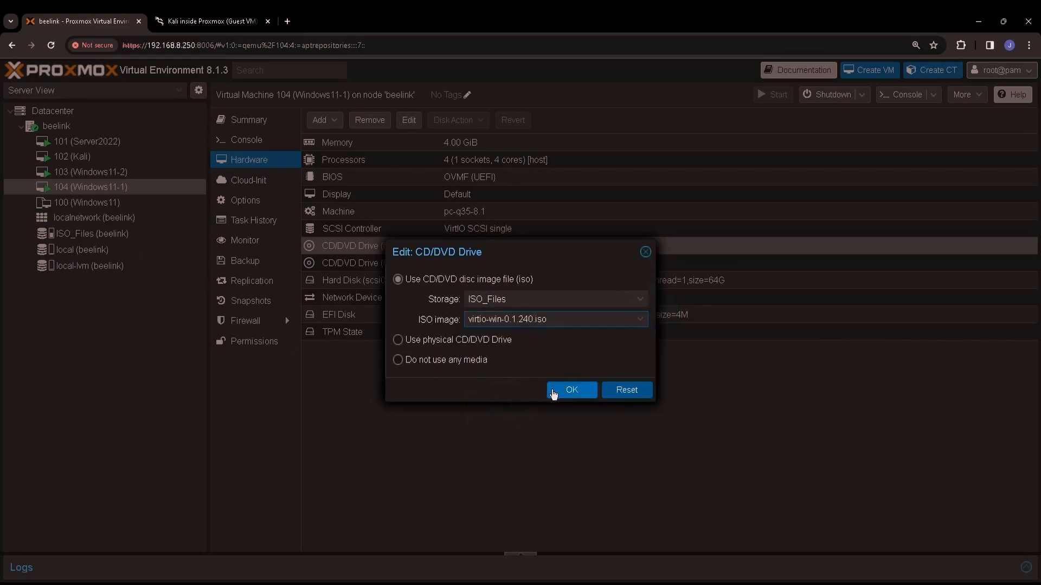
pyautogui.click(570, 392)
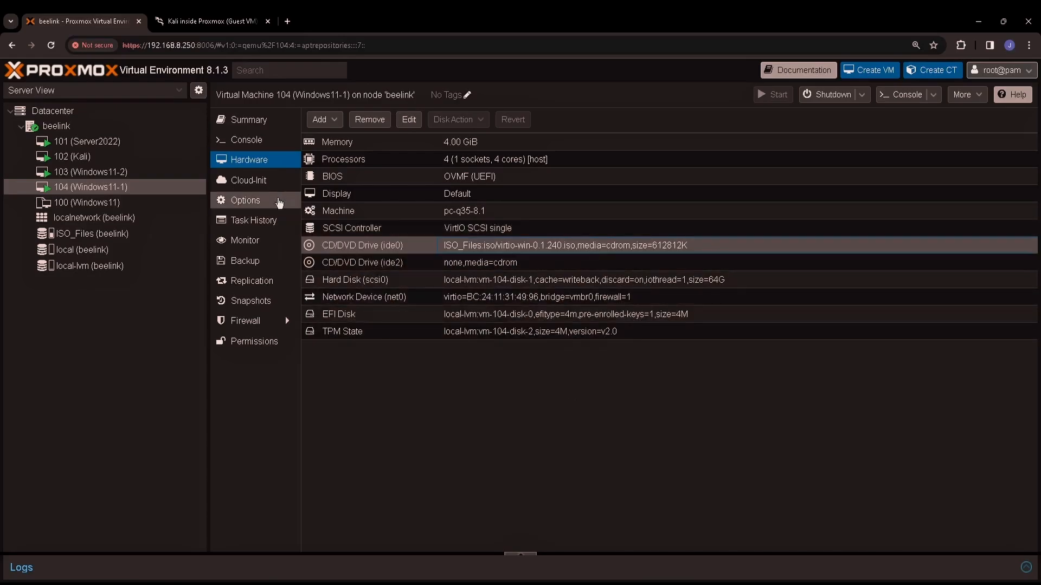
# Step: Update Windows11-1's Ethernet Controller driver from D:\ to Red Hat VirtIO Ethernet Adapter, then close Device Manager
pyautogui.click(251, 146)
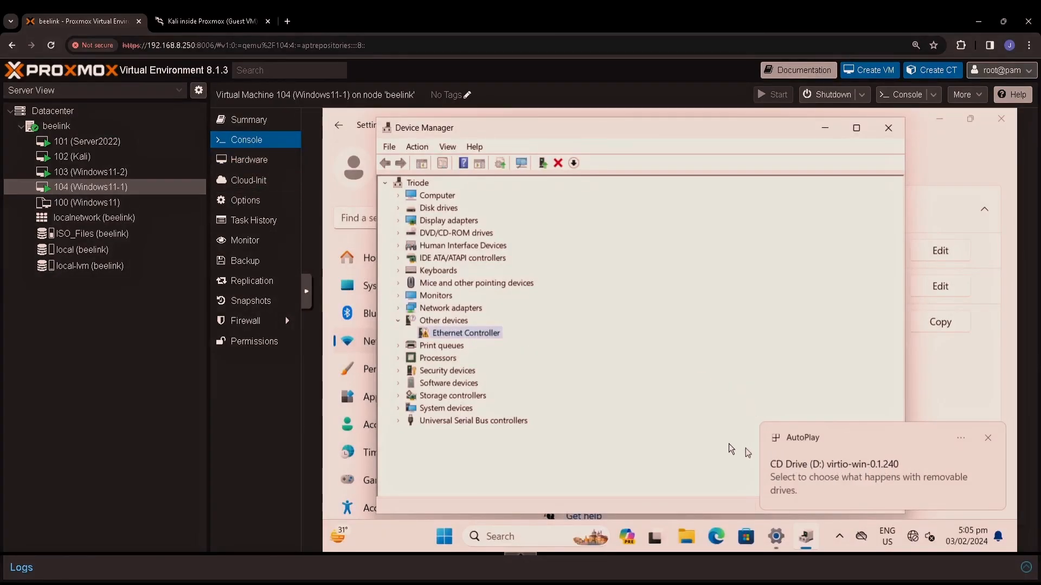
pyautogui.rightClick(484, 336)
pyautogui.click(519, 345)
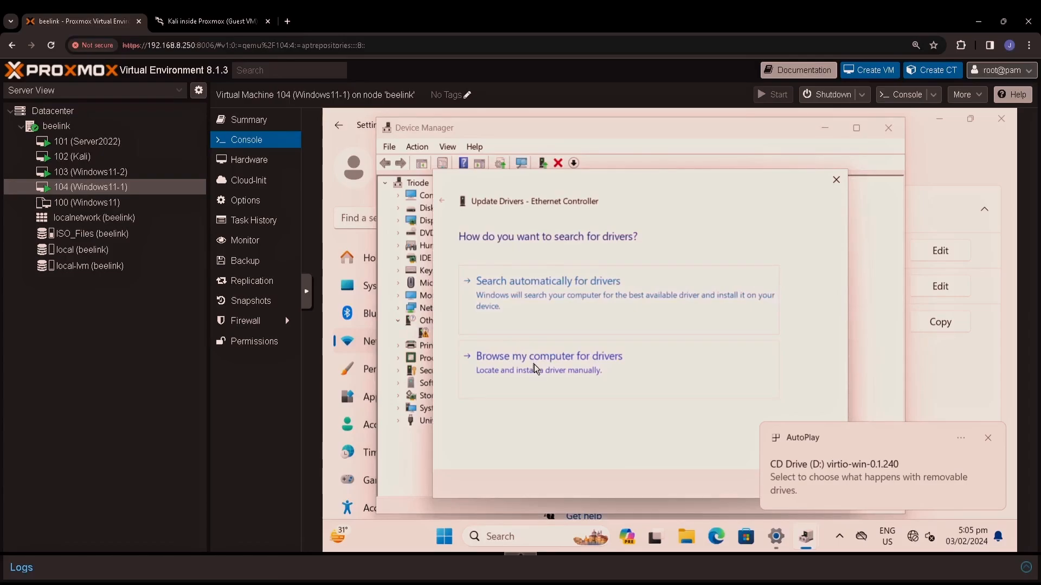
pyautogui.click(535, 364)
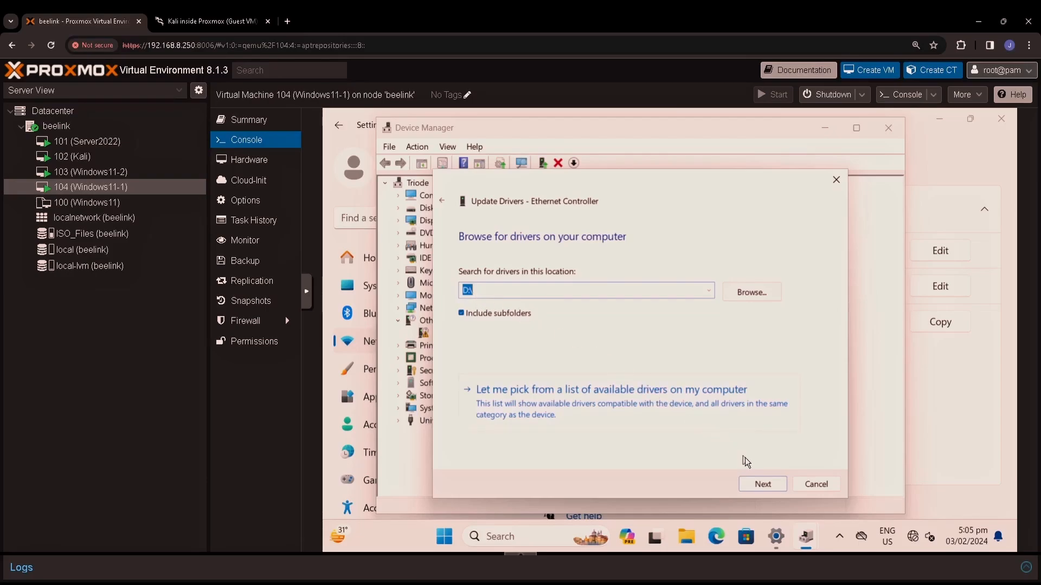
pyautogui.click(766, 480)
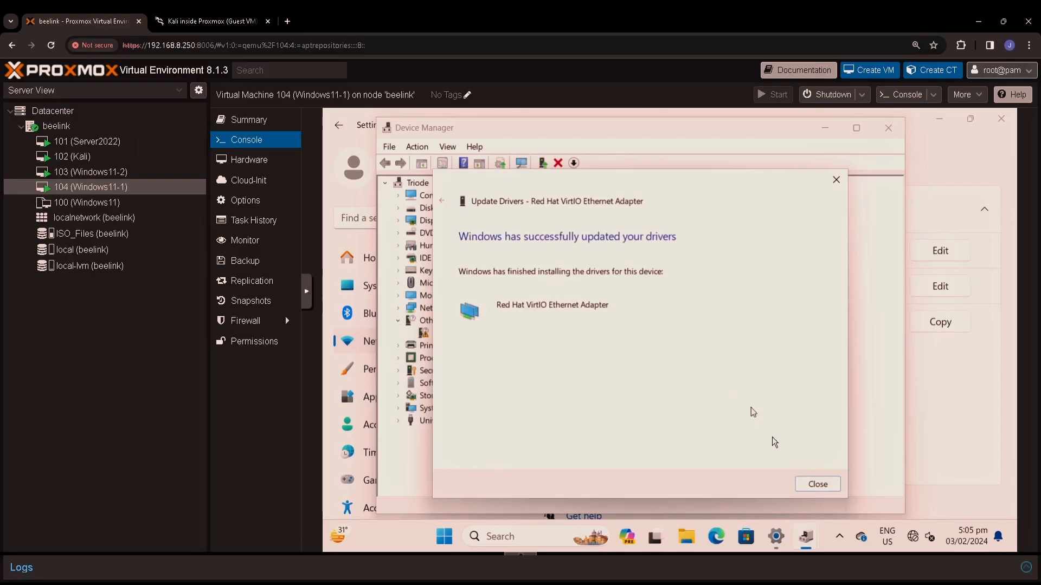
pyautogui.click(816, 482)
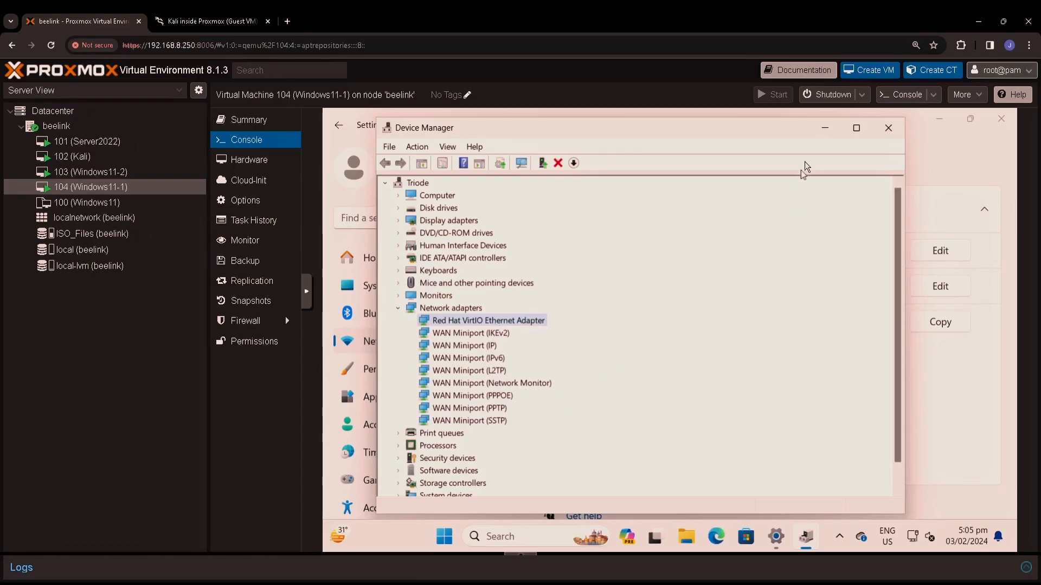
pyautogui.click(887, 126)
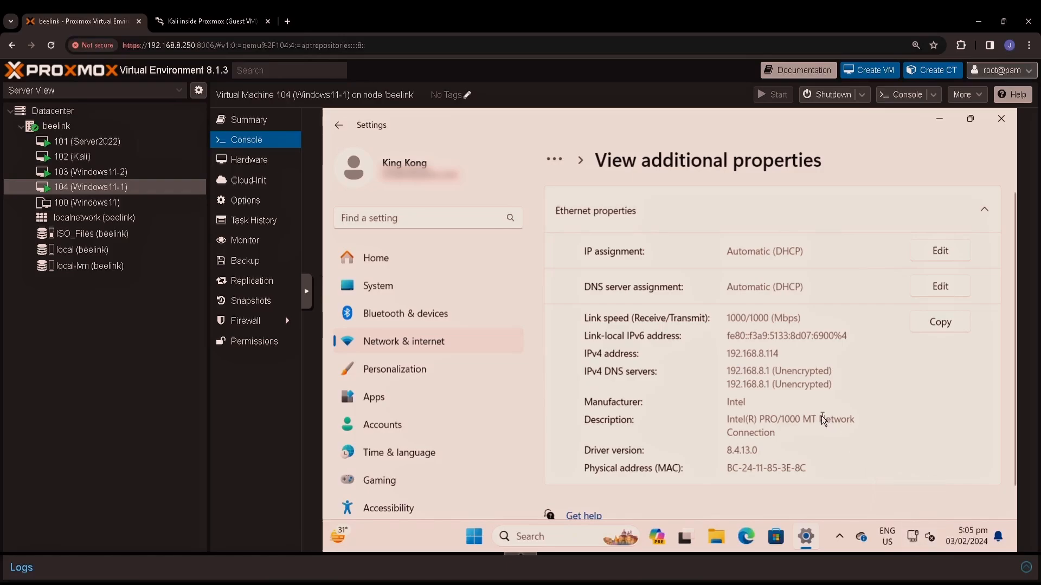
# Step: Confirm Windows11-1's Ethernet 2 shows the VirtIO adapter at 192.168.8.117, then select Windows11-2
pyautogui.click(562, 161)
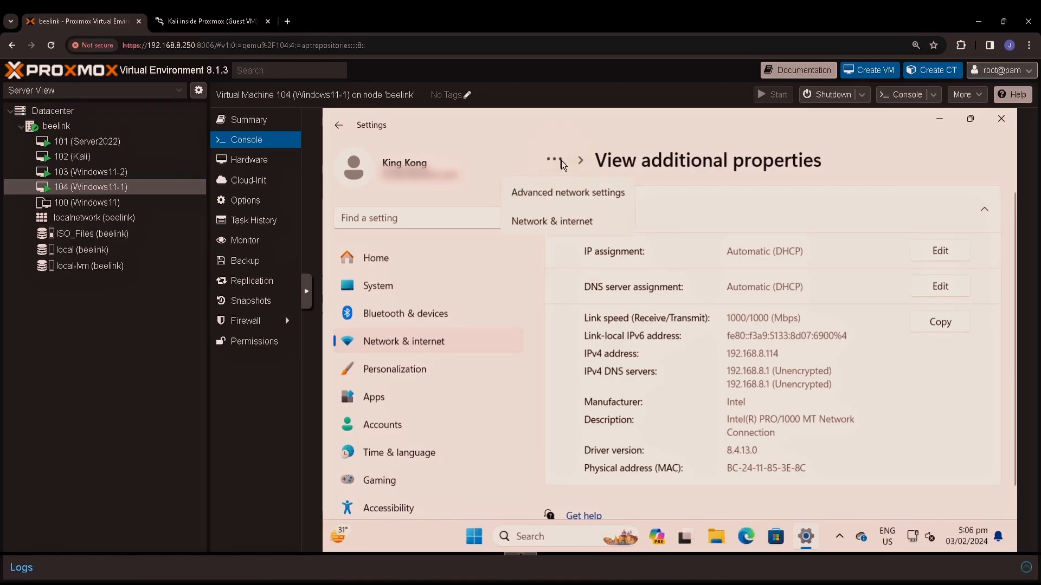
pyautogui.click(570, 195)
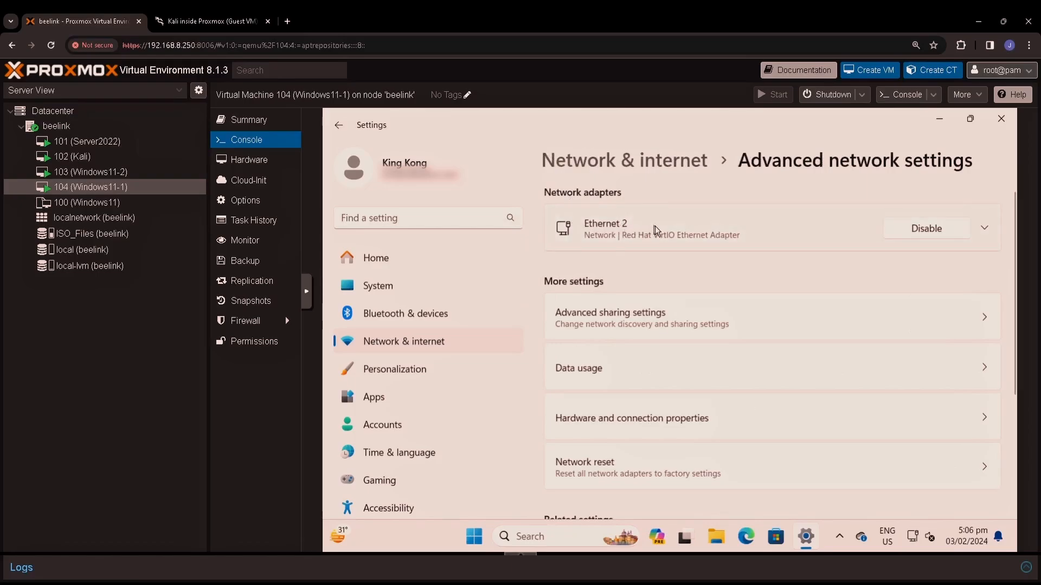
pyautogui.click(655, 226)
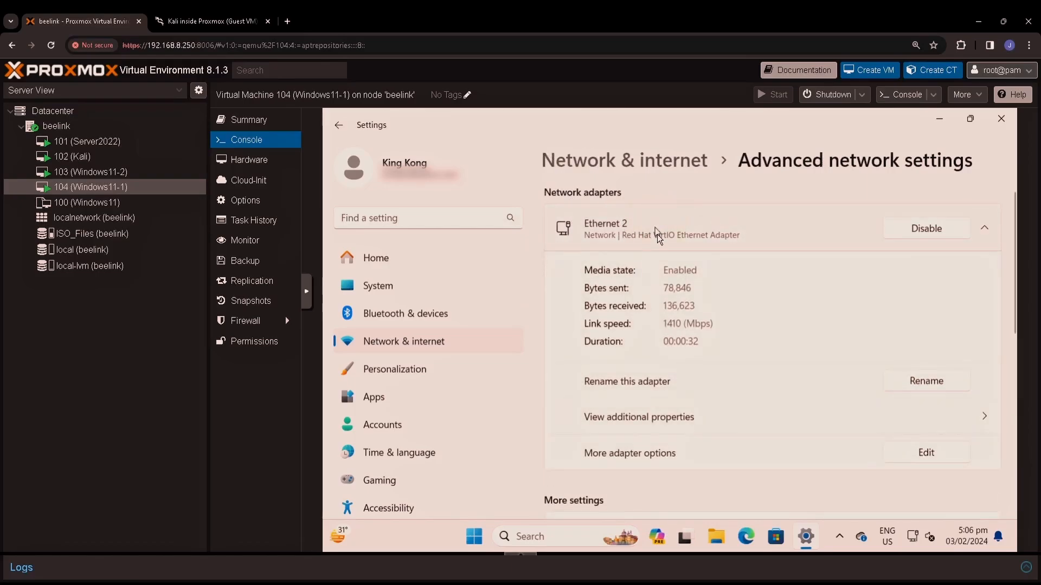
pyautogui.click(916, 417)
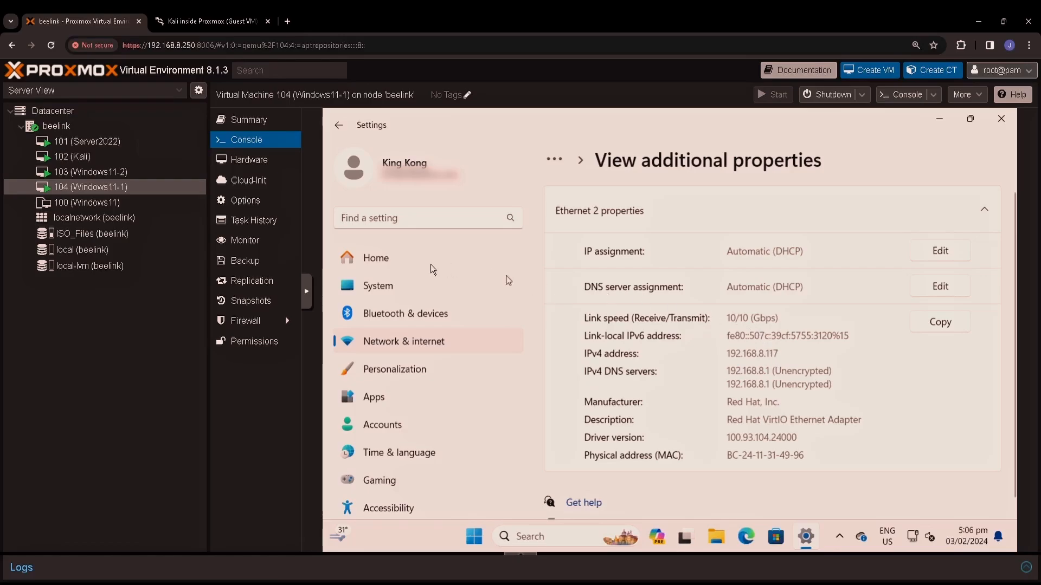
pyautogui.click(163, 174)
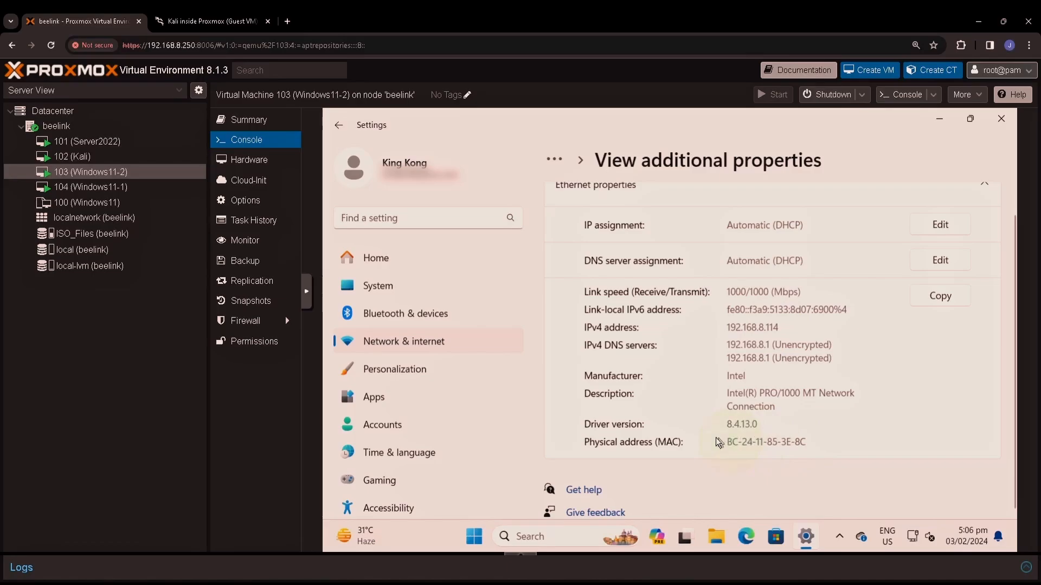
# Step: Change VM 103's net0 model from Intel E1000 to VirtIO (paravirtualized), keeping its MAC
pyautogui.click(255, 161)
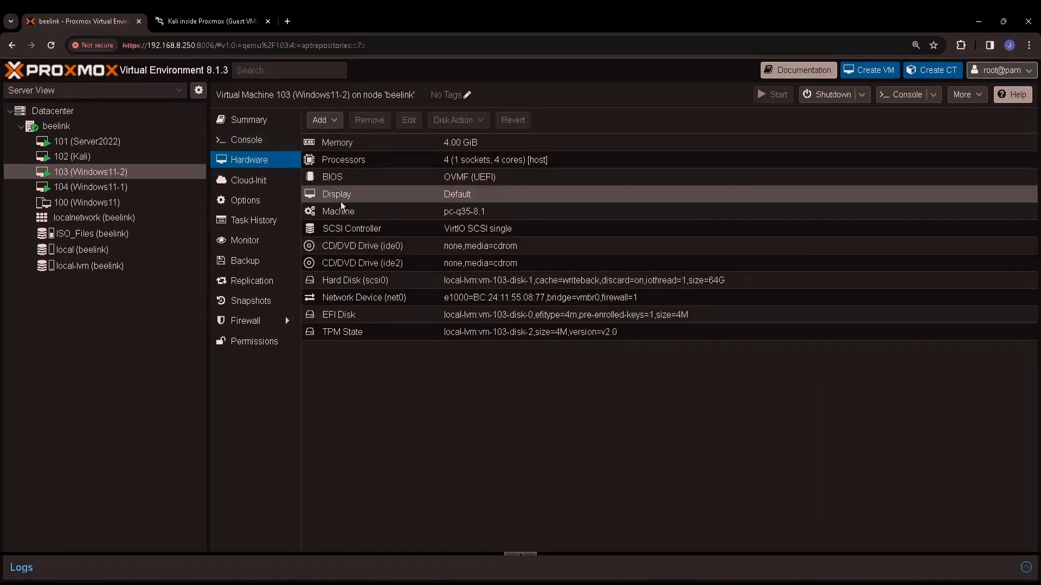
pyautogui.doubleClick(497, 294)
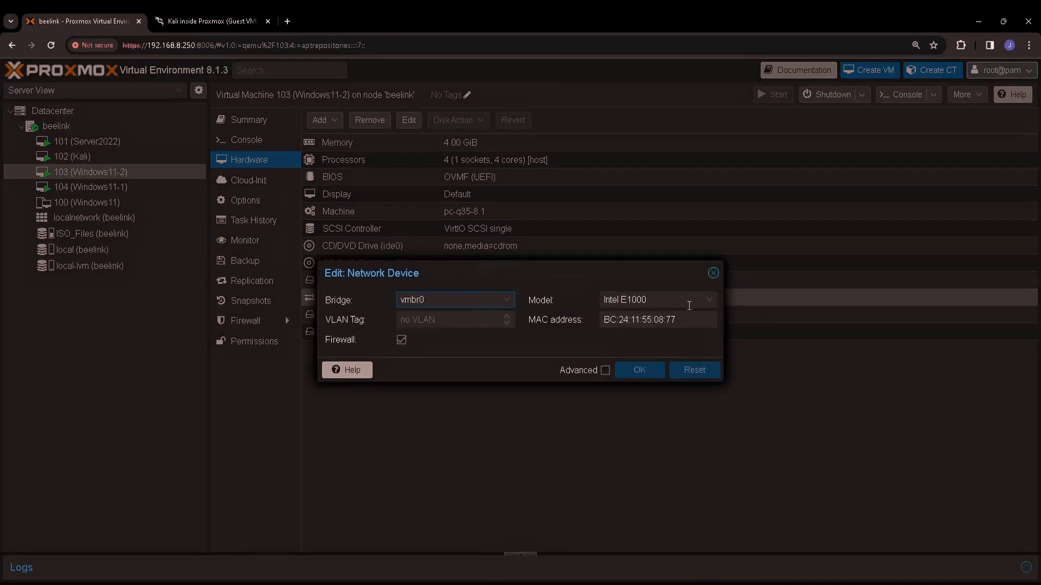
pyautogui.click(709, 303)
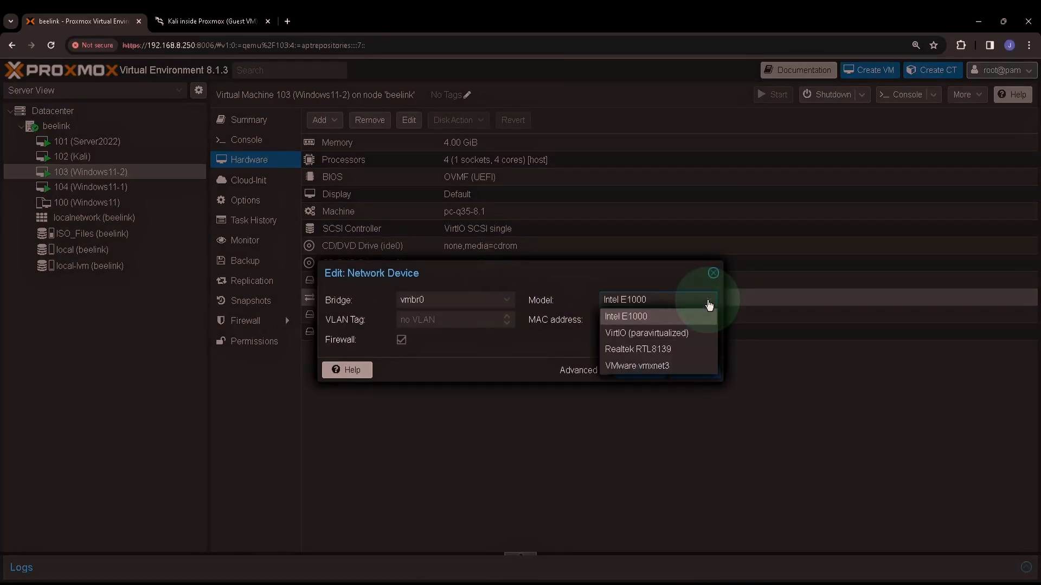
pyautogui.click(641, 334)
pyautogui.click(645, 371)
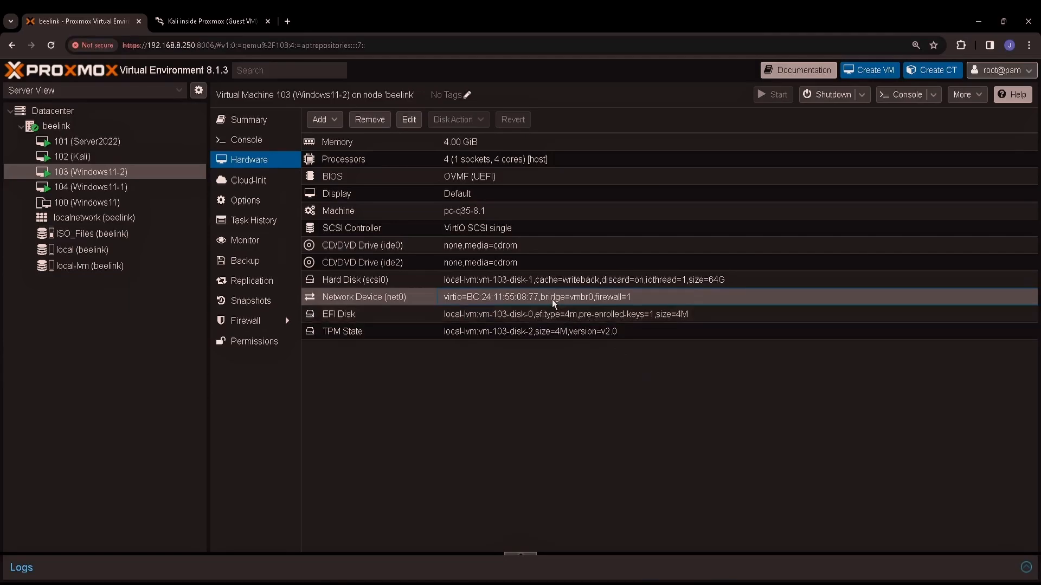
# Step: Set VM 103's CD/DVD Drive (ide0) to disc image virtio-win-0.1.240.iso from ISO_Files
pyautogui.doubleClick(489, 244)
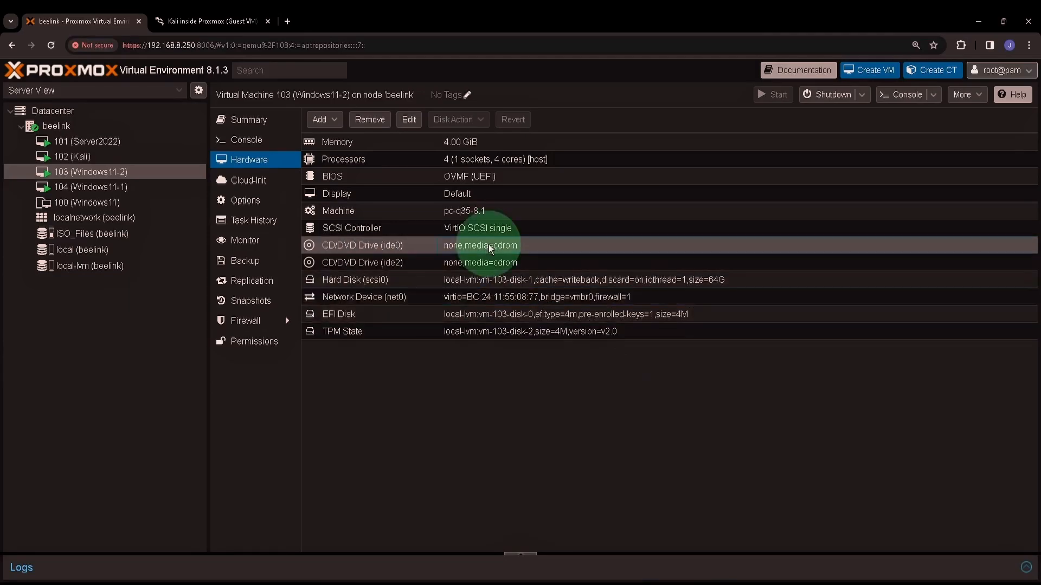
pyautogui.click(469, 279)
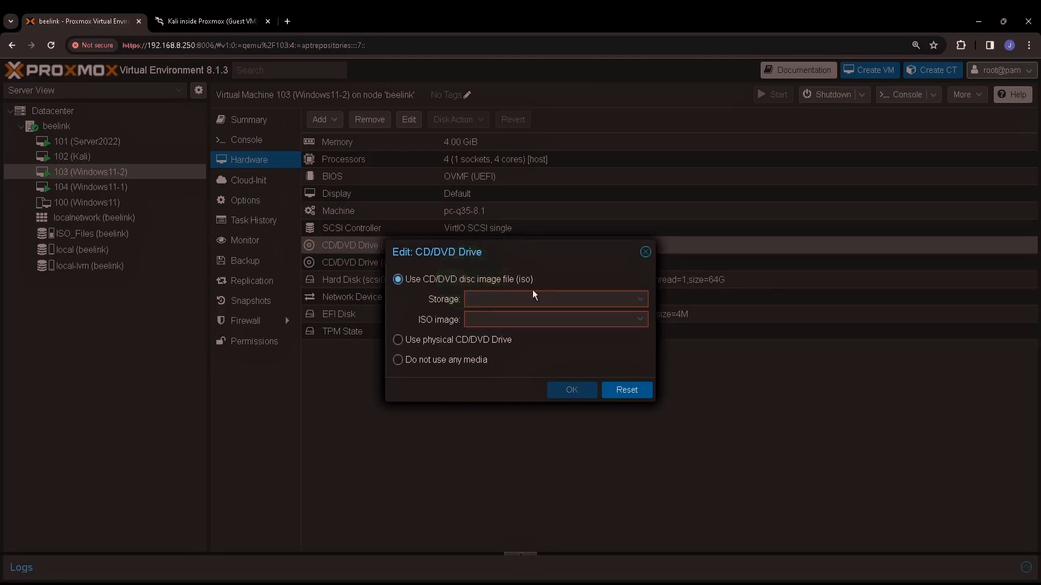
pyautogui.click(642, 300)
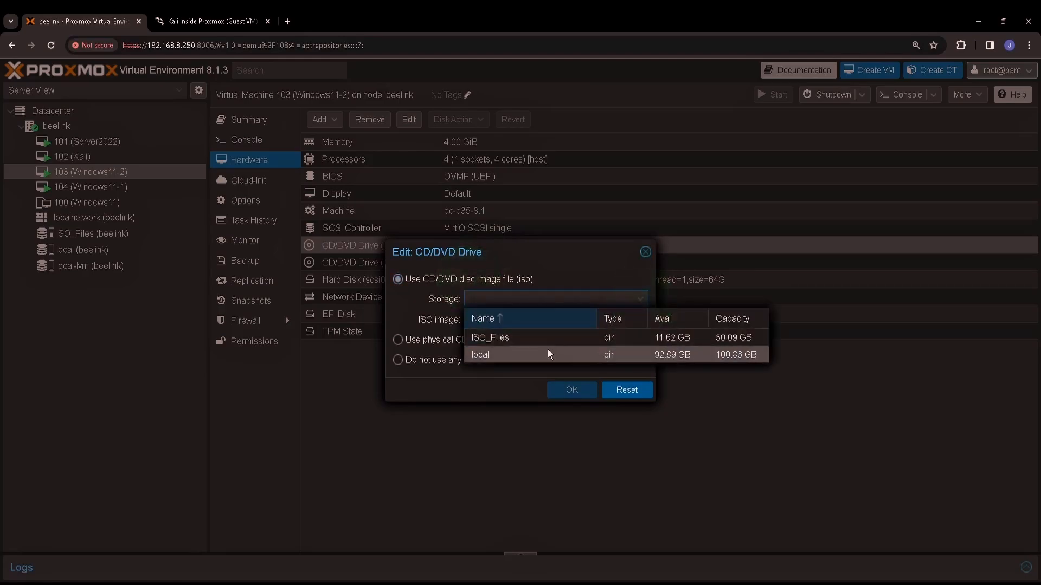
pyautogui.click(527, 336)
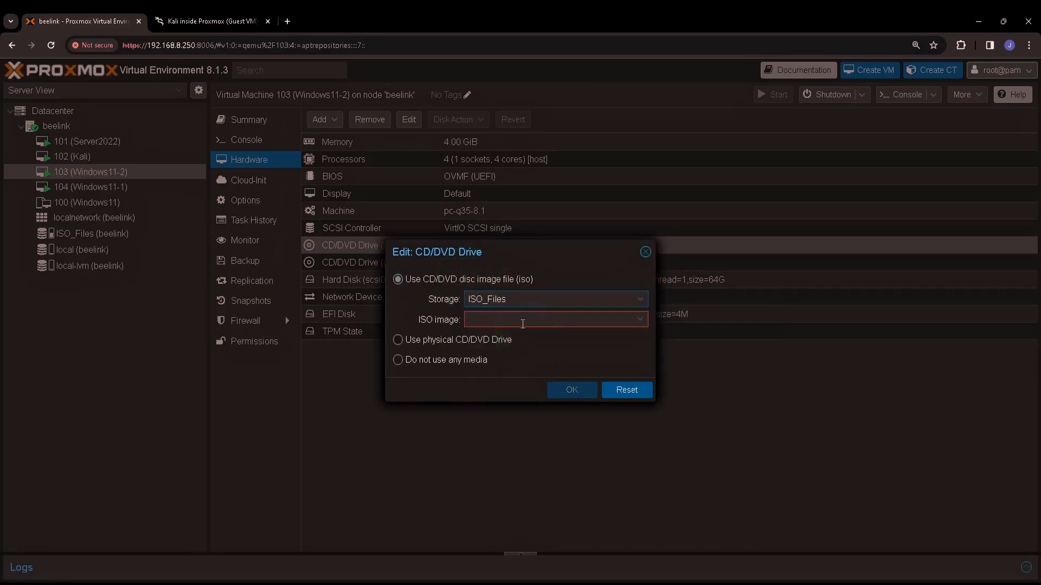
pyautogui.click(523, 321)
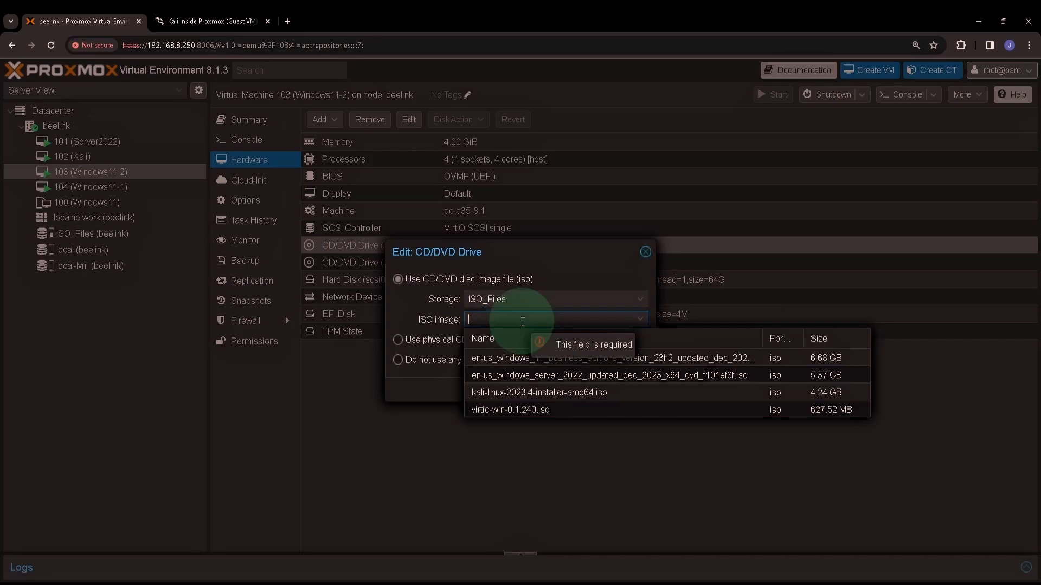
pyautogui.click(491, 409)
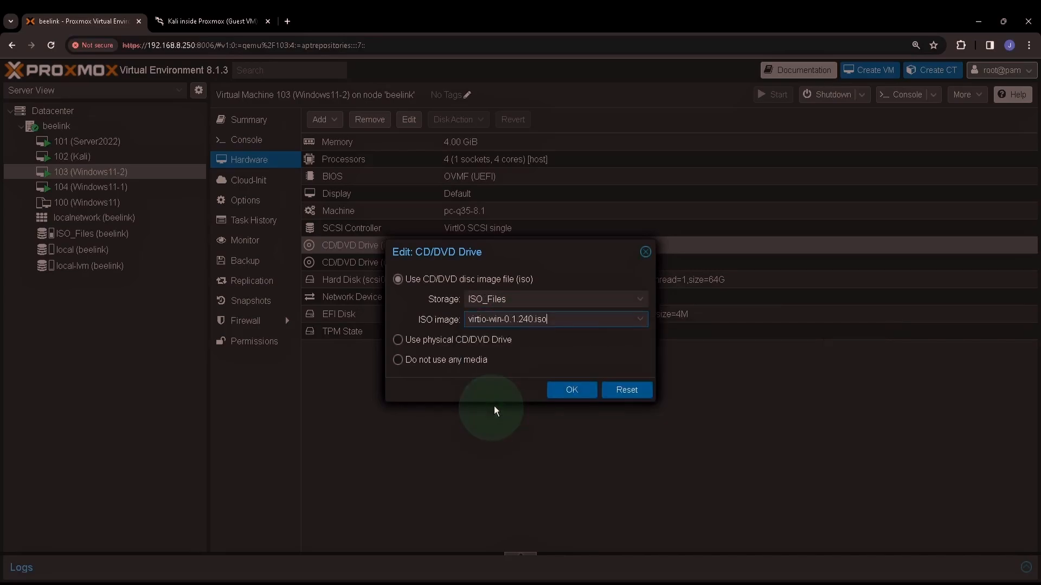
pyautogui.click(569, 390)
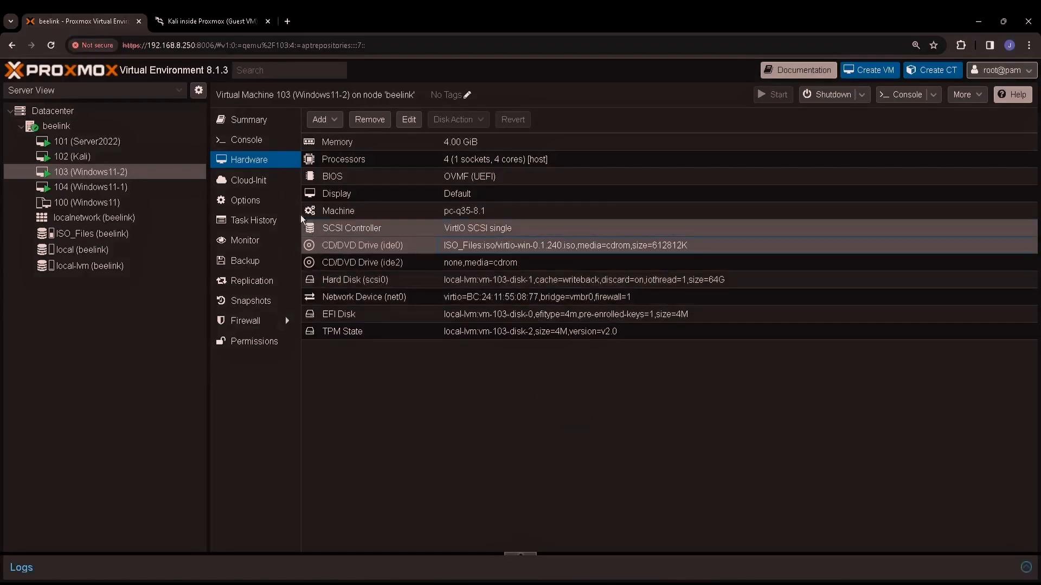
# Step: Open Device Manager in Windows11-2's console by searching 'device'
pyautogui.click(252, 141)
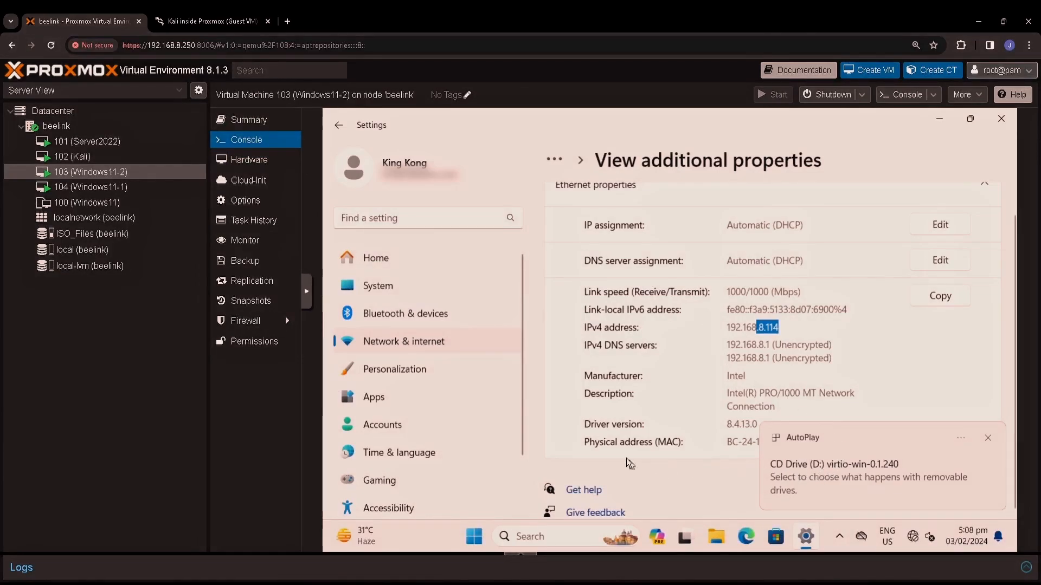
pyautogui.click(553, 536)
pyautogui.write('device')
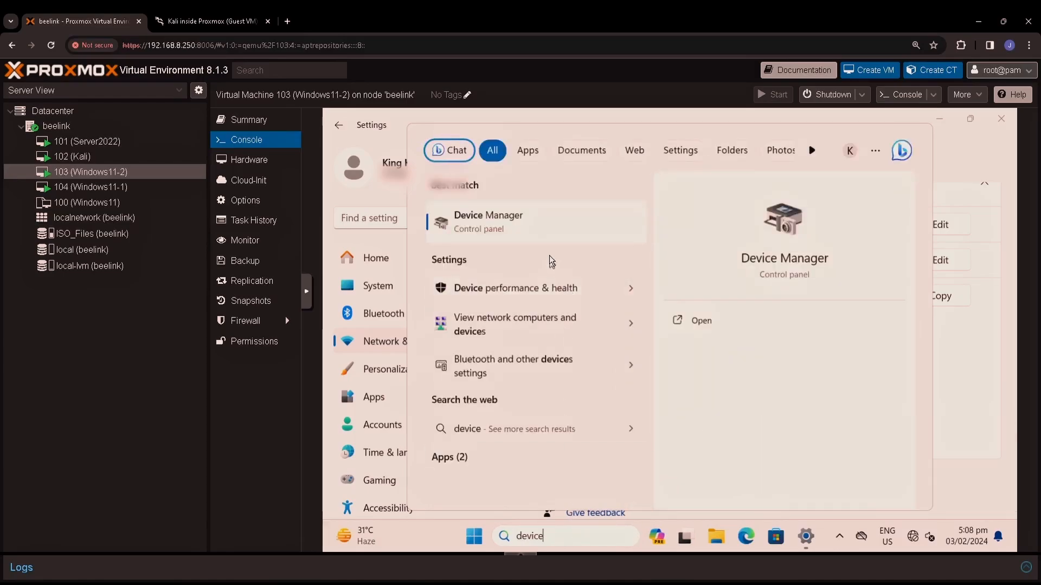
pyautogui.click(543, 227)
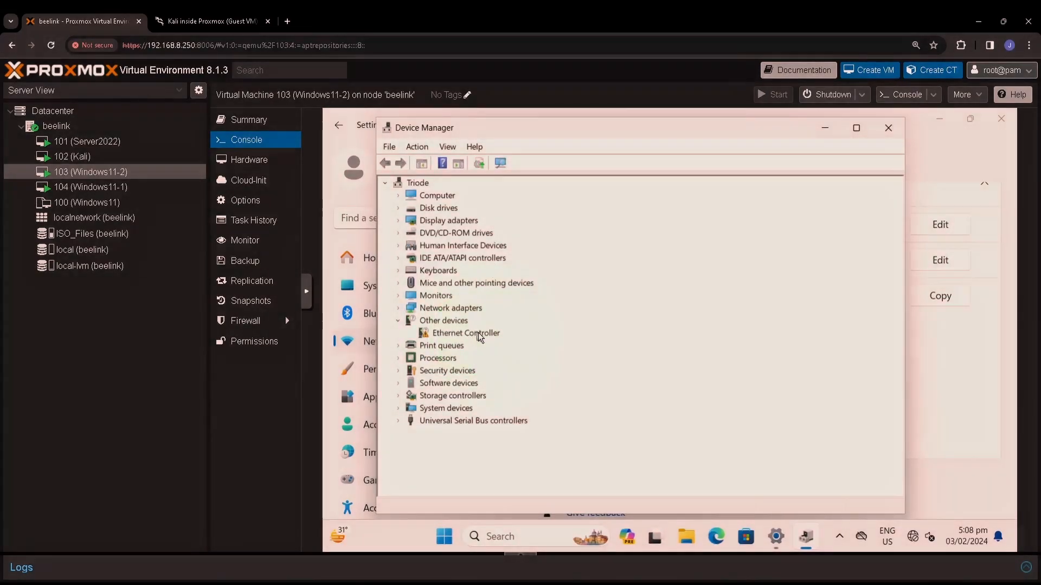
# Step: Update the Ethernet Controller driver from D:\ to install the Red Hat VirtIO Ethernet Adapter
pyautogui.click(466, 334)
pyautogui.rightClick(466, 334)
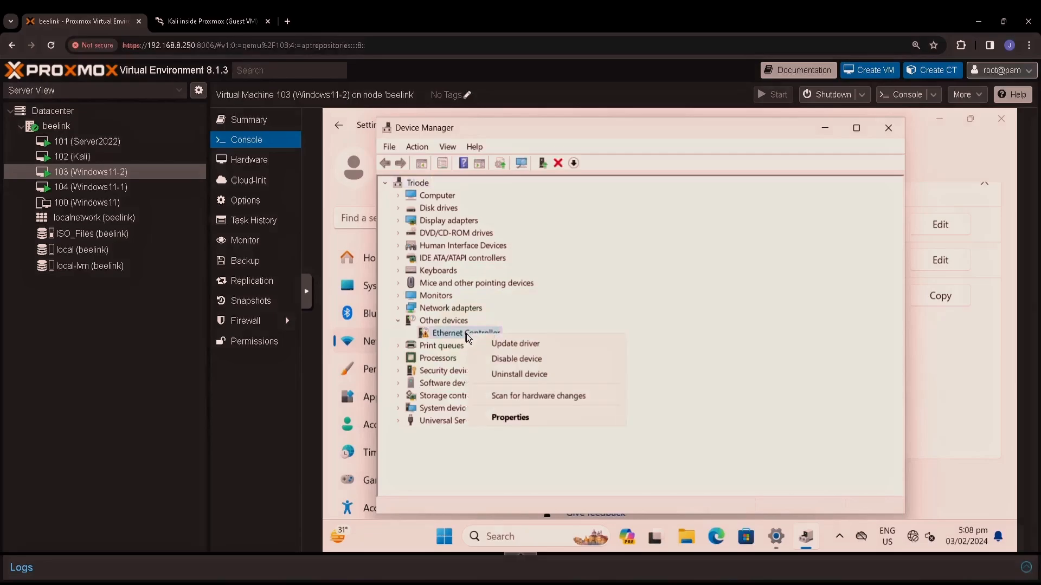
pyautogui.click(506, 343)
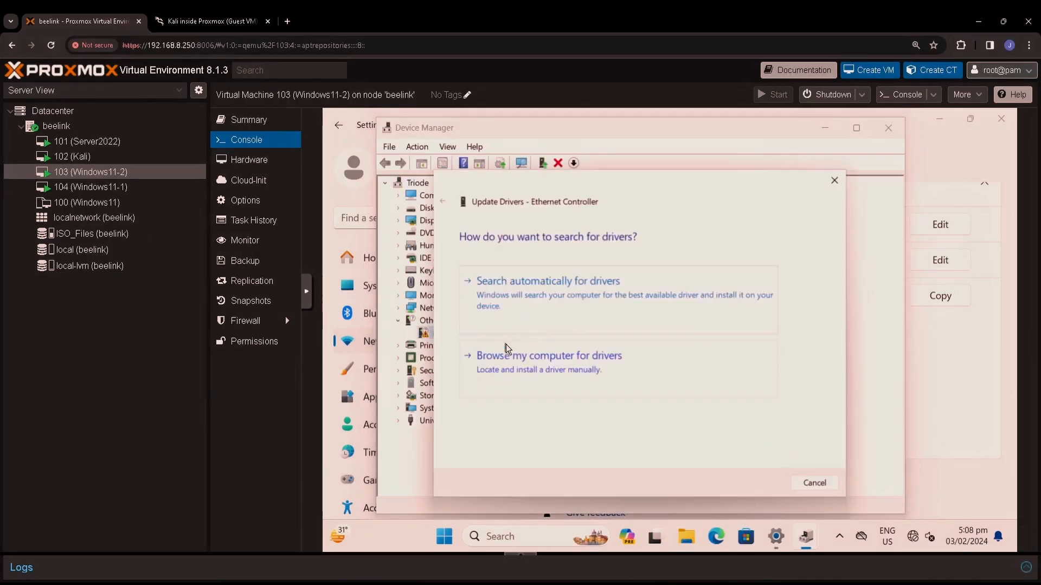
pyautogui.click(533, 360)
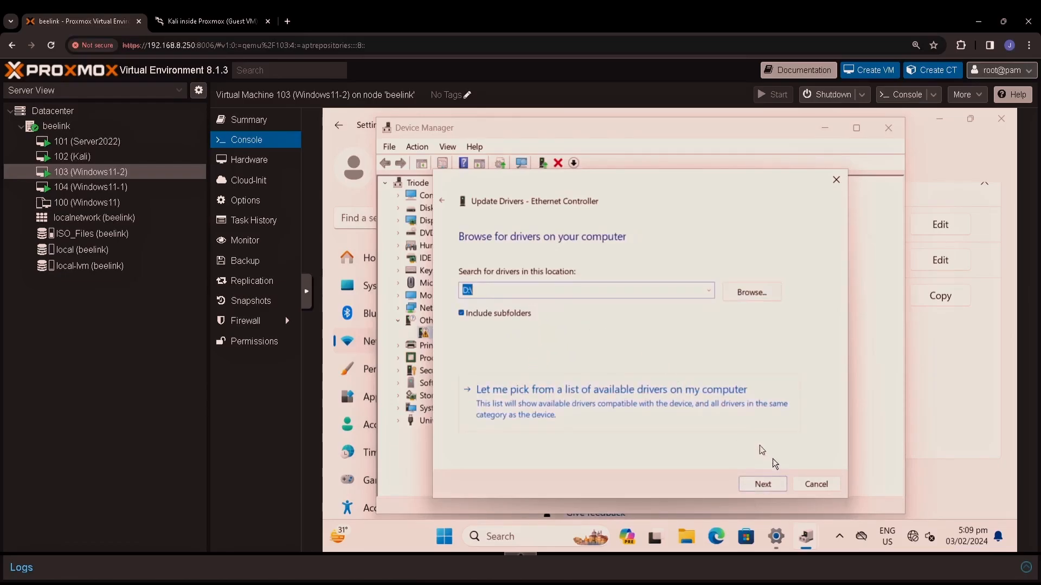
pyautogui.click(776, 485)
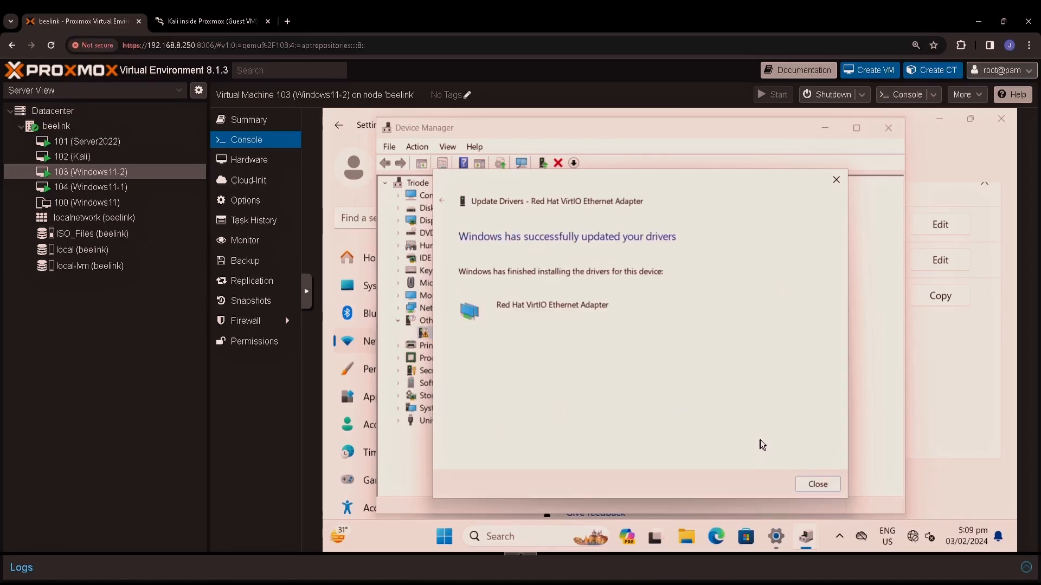
pyautogui.click(818, 483)
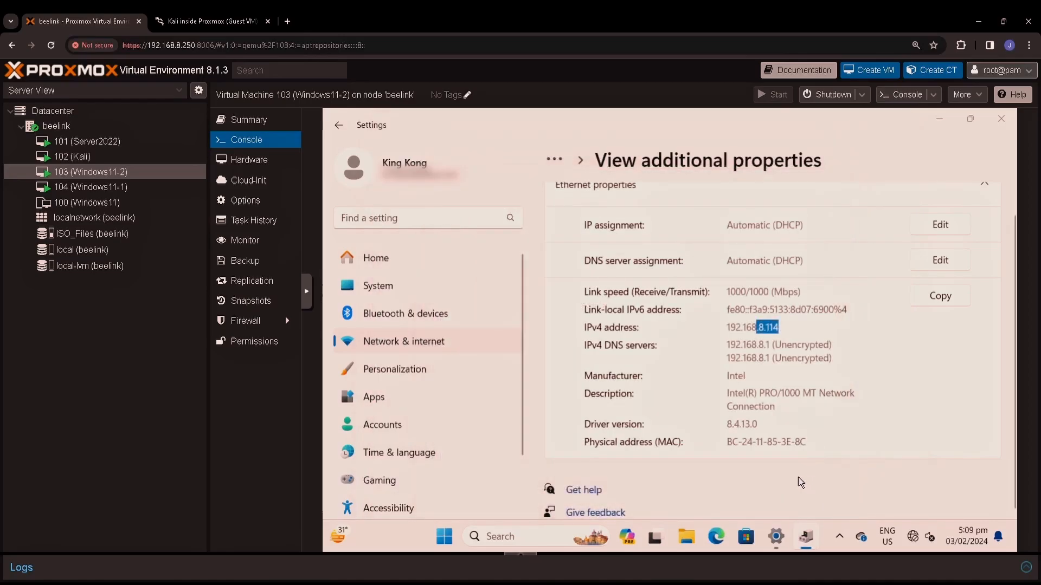
pyautogui.click(807, 538)
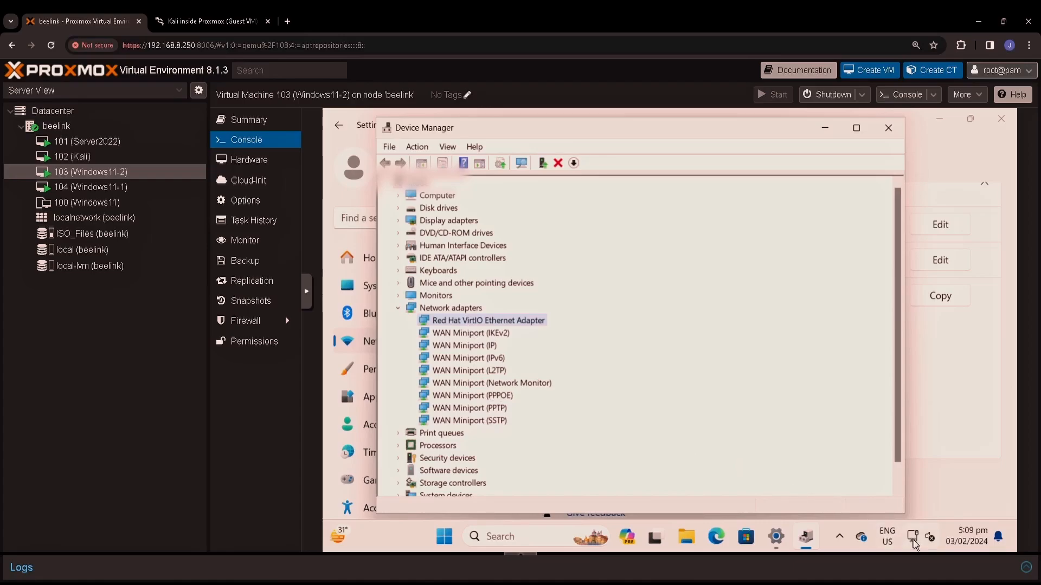
pyautogui.click(935, 420)
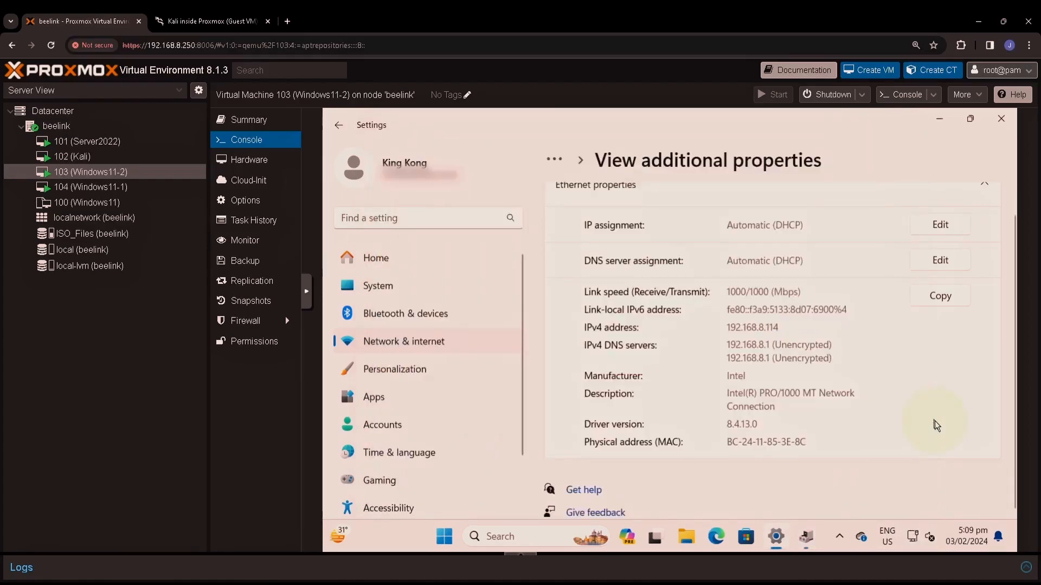
pyautogui.click(555, 158)
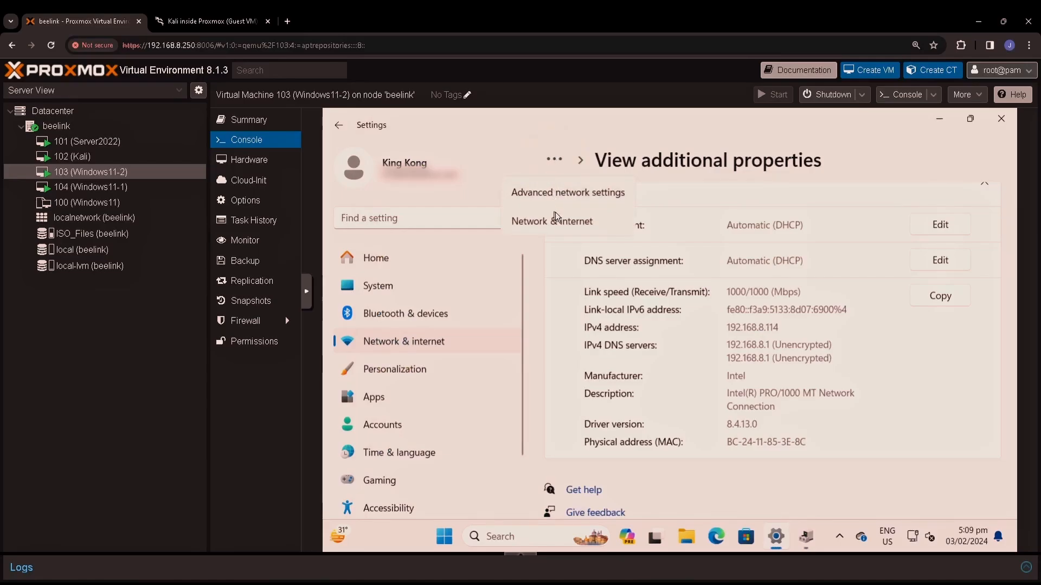
pyautogui.click(557, 195)
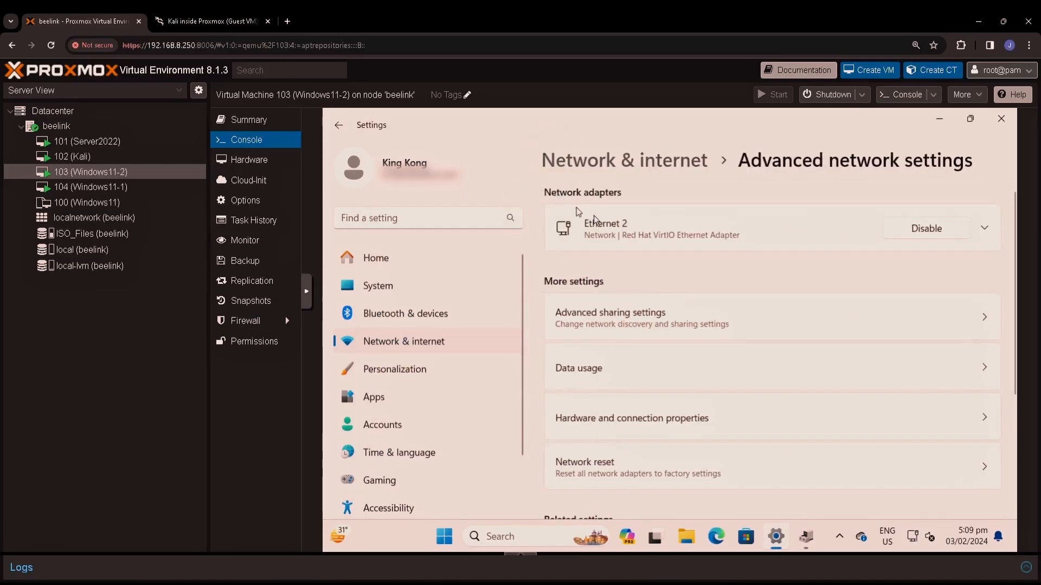
pyautogui.click(666, 230)
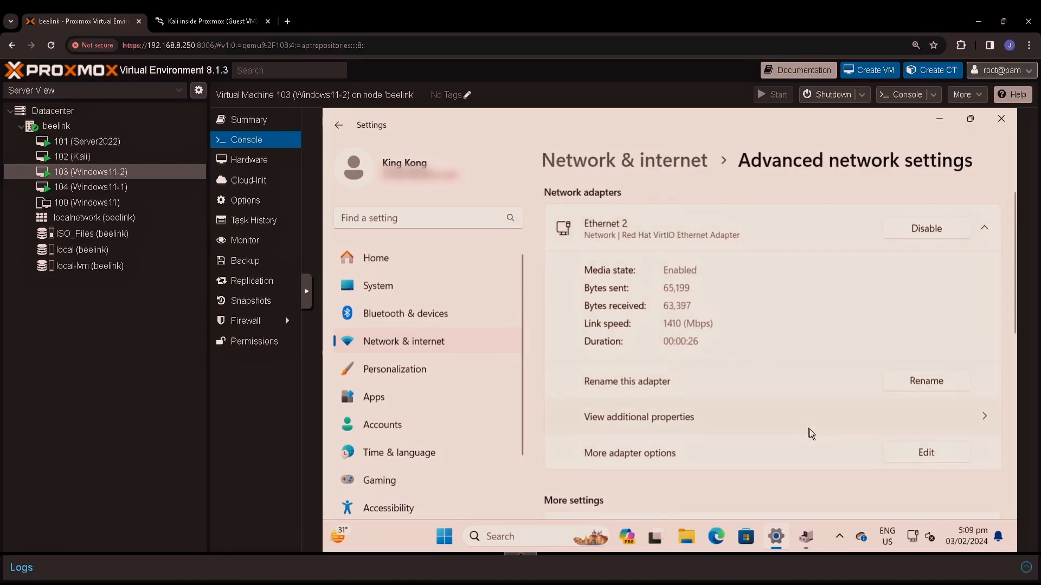
pyautogui.click(828, 420)
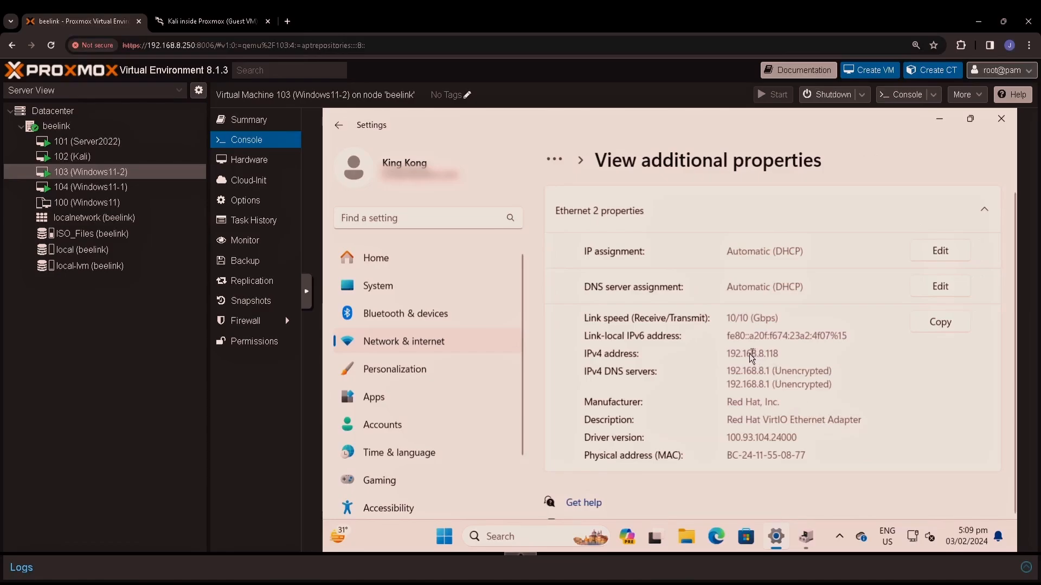
pyautogui.moveTo(758, 352); pyautogui.dragTo(775, 355)
pyautogui.click(786, 456)
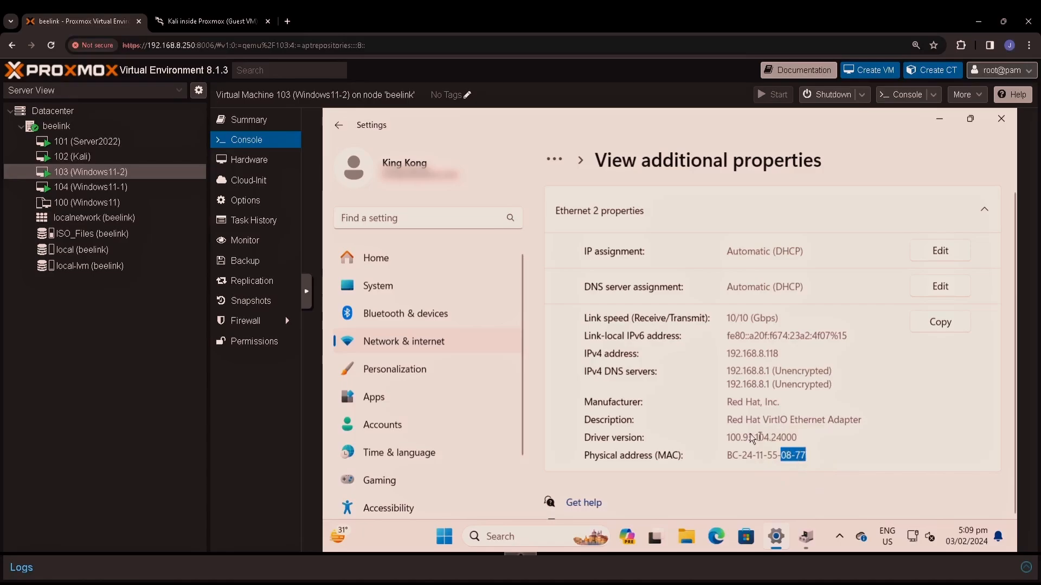
# Step: Review Windows11-1's 192.168.8.117 address and MAC, then shut down that guest
pyautogui.click(141, 191)
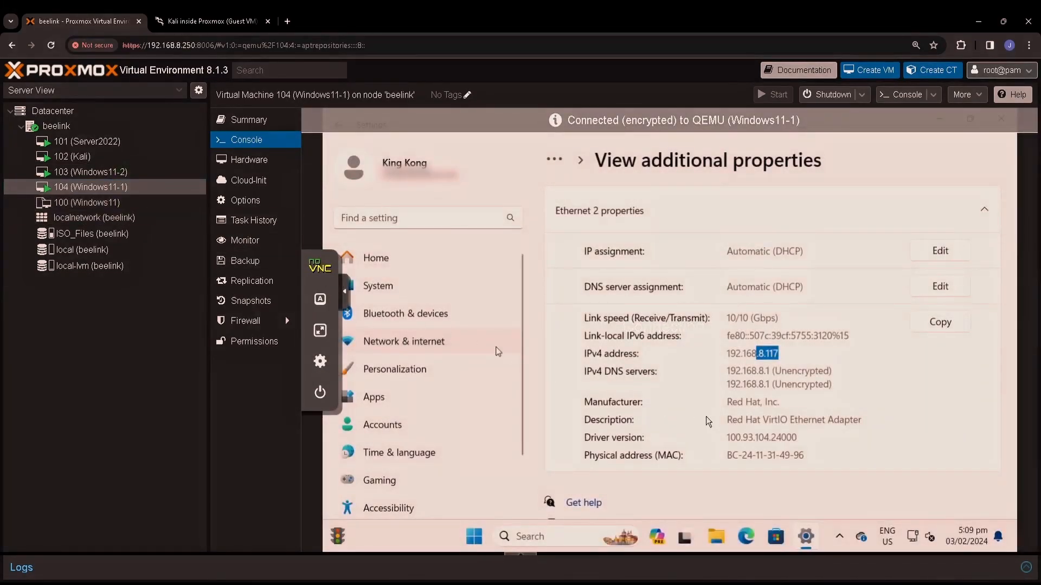
pyautogui.click(762, 354)
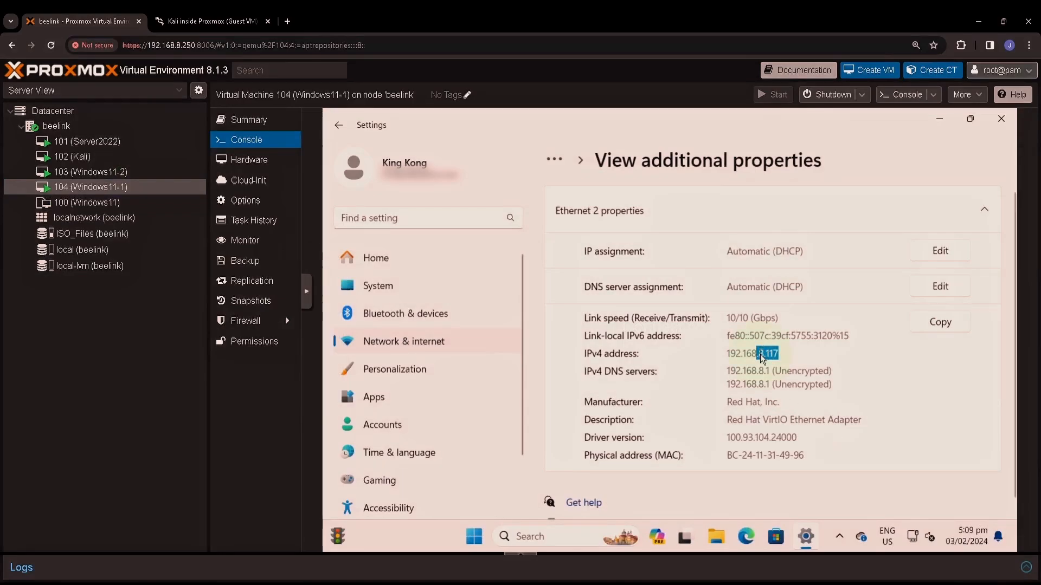
pyautogui.doubleClick(783, 454)
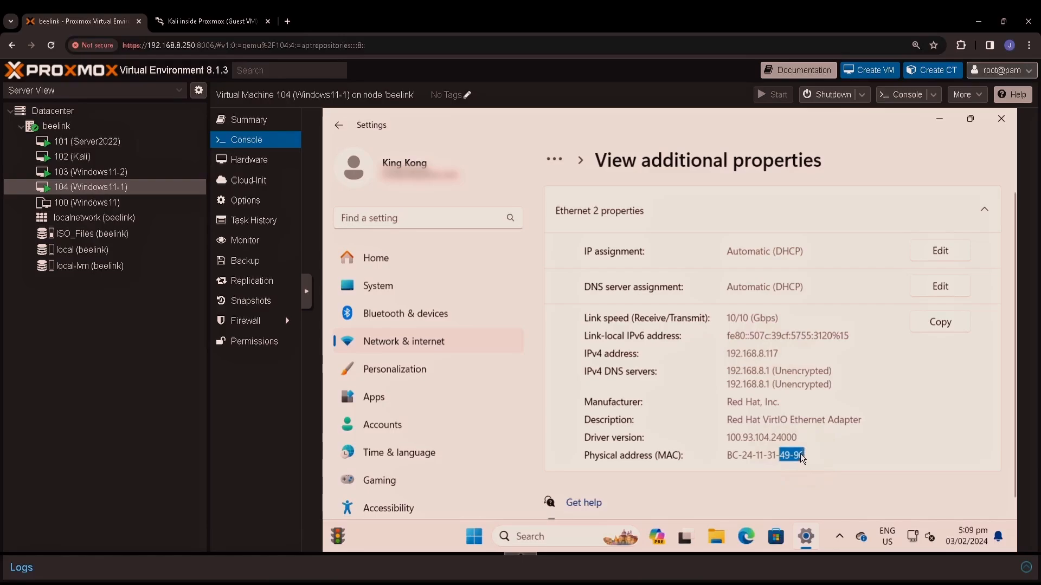
pyautogui.click(834, 441)
pyautogui.click(476, 537)
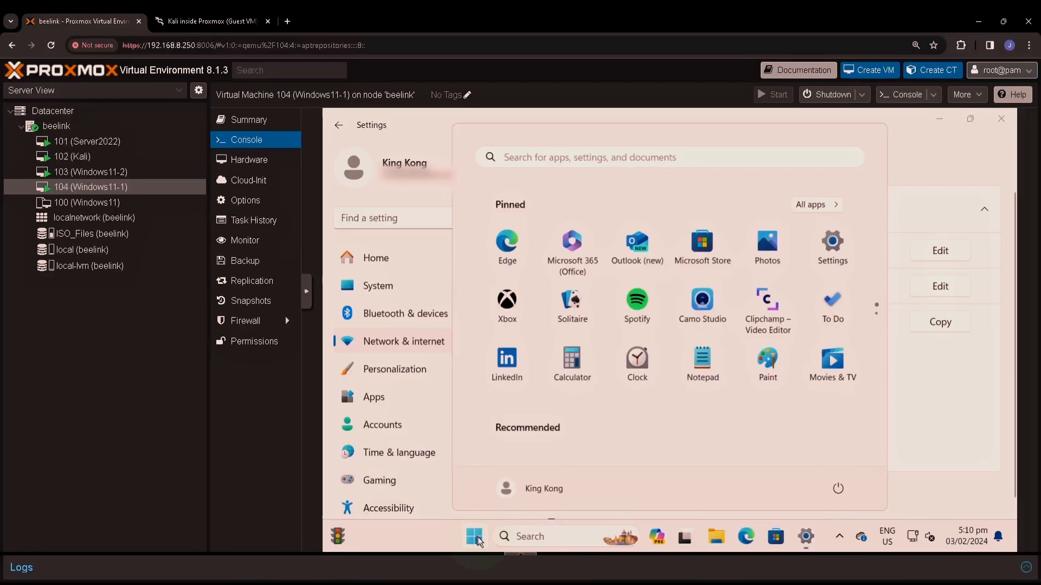
pyautogui.click(837, 490)
pyautogui.click(833, 438)
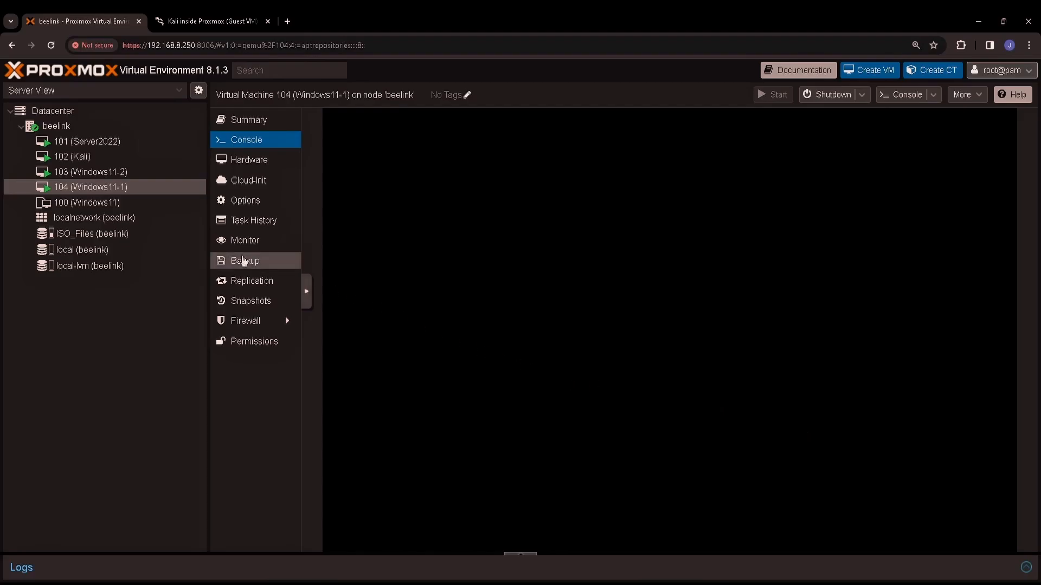
# Step: Shut down the Windows11-2 guest and confirm VM 104 has stopped
pyautogui.click(106, 173)
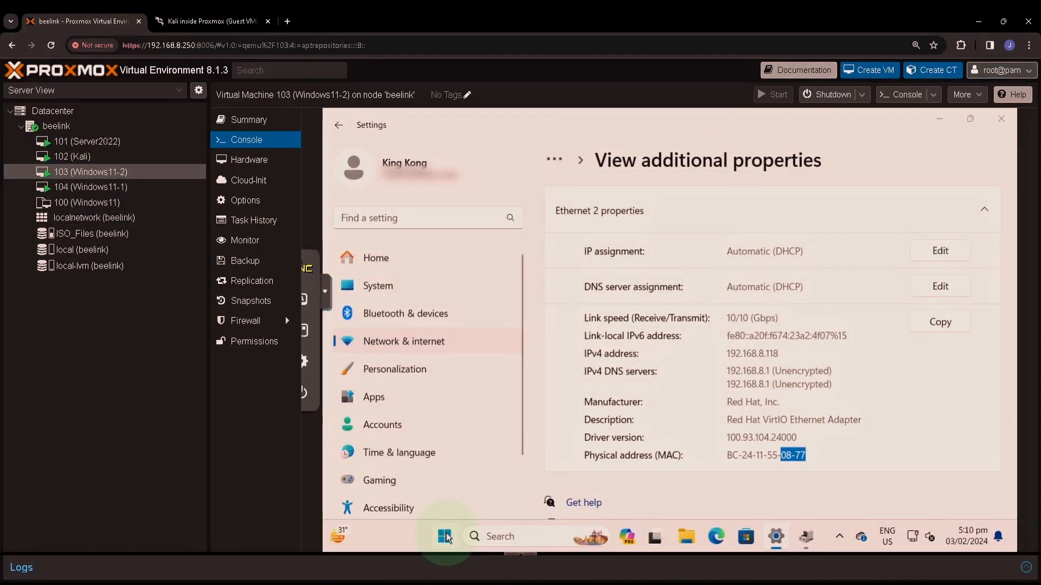
pyautogui.click(443, 534)
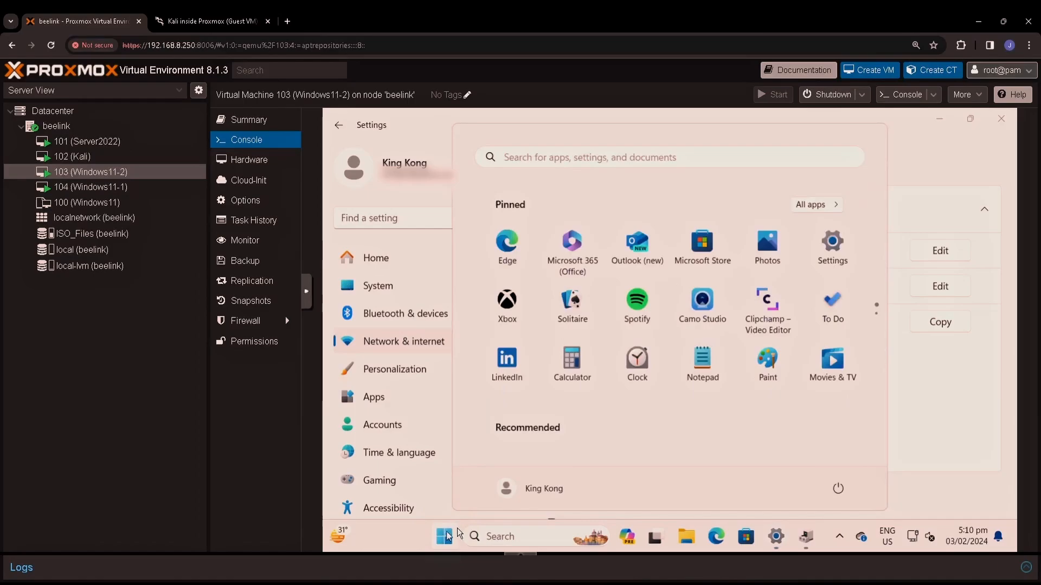
pyautogui.click(838, 489)
pyautogui.click(832, 437)
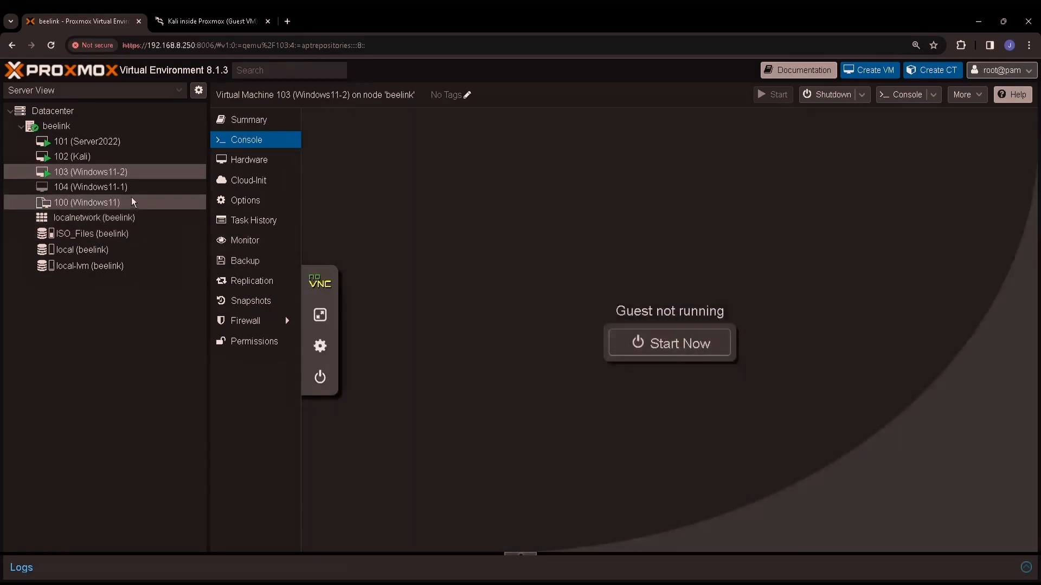
pyautogui.click(122, 186)
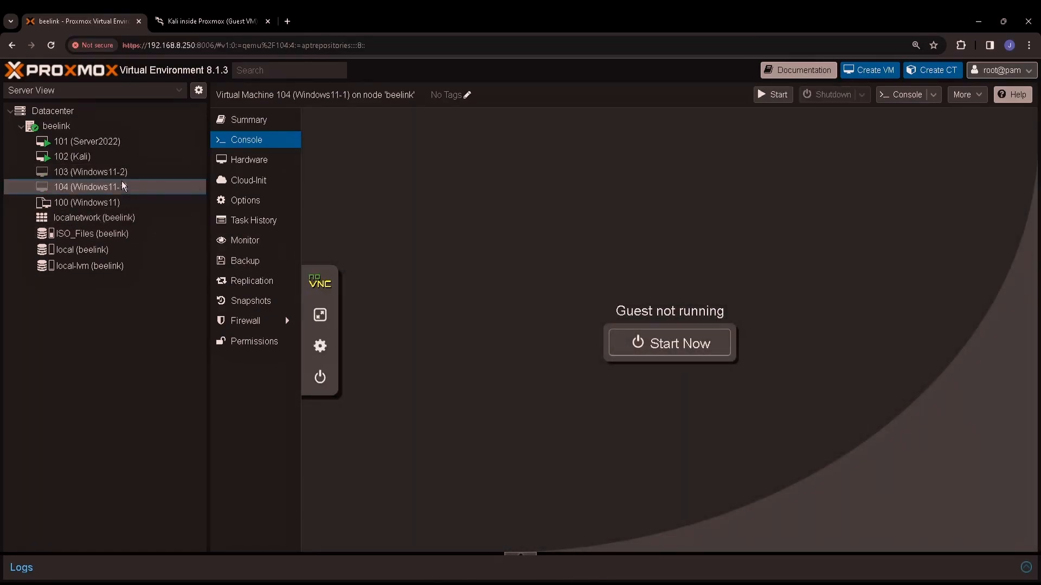
# Step: Confirm VM 103 stopped, then switch VM 100's net0 from Intel E1000 to VirtIO (paravirtualized)
pyautogui.click(121, 171)
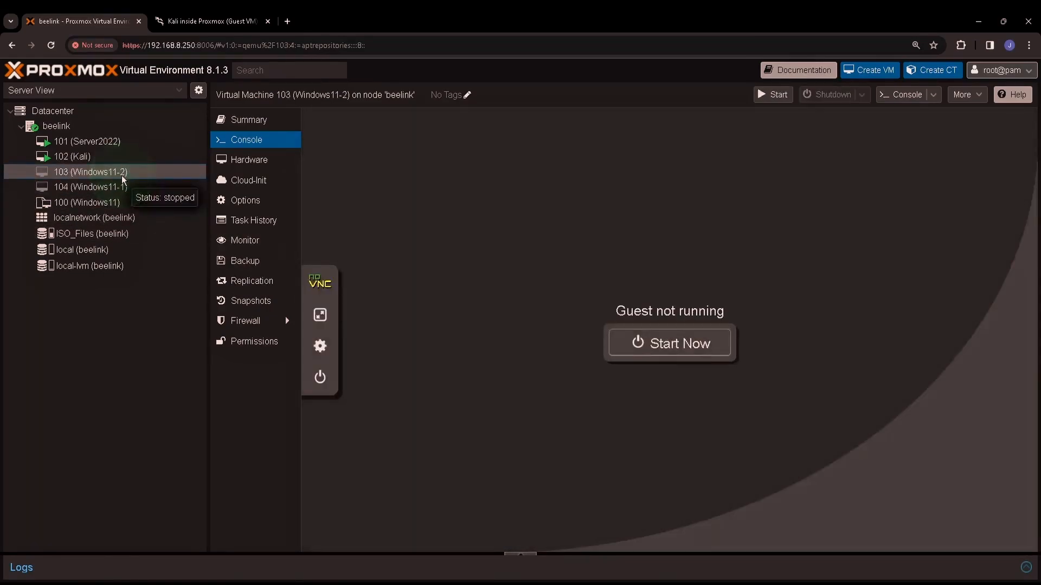
pyautogui.click(120, 203)
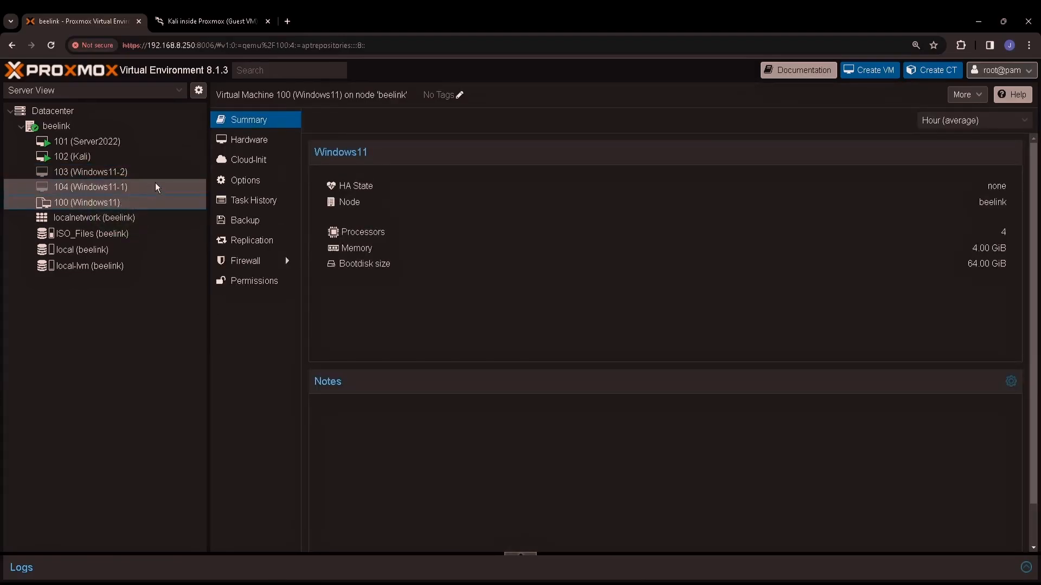
pyautogui.click(249, 140)
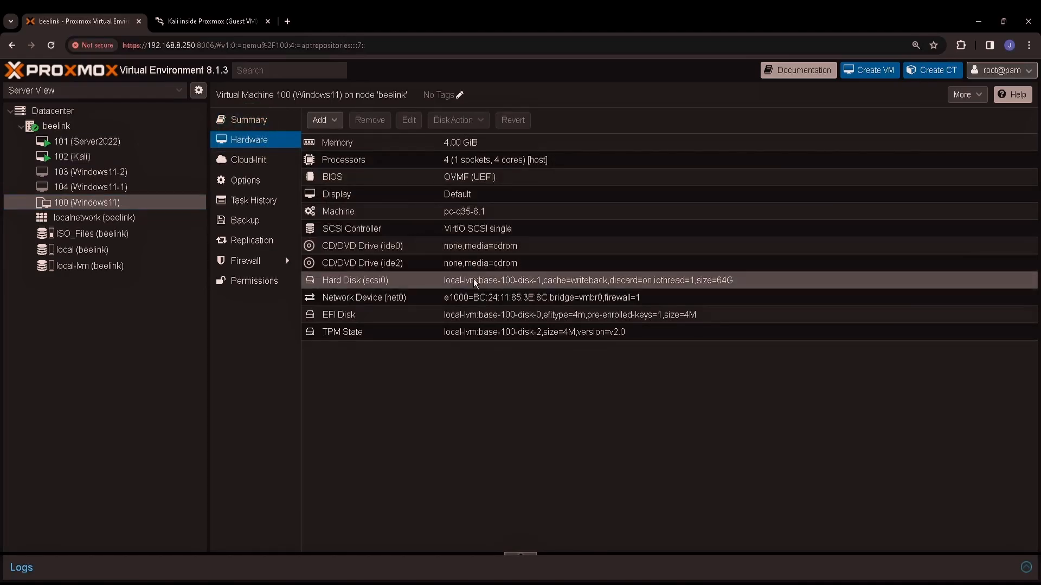
pyautogui.doubleClick(577, 298)
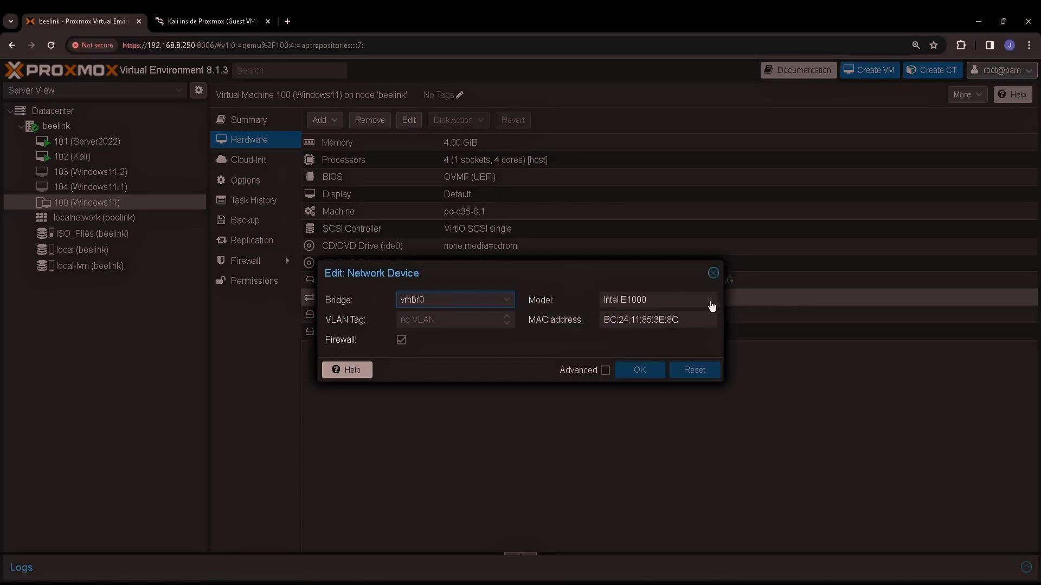
pyautogui.click(712, 306)
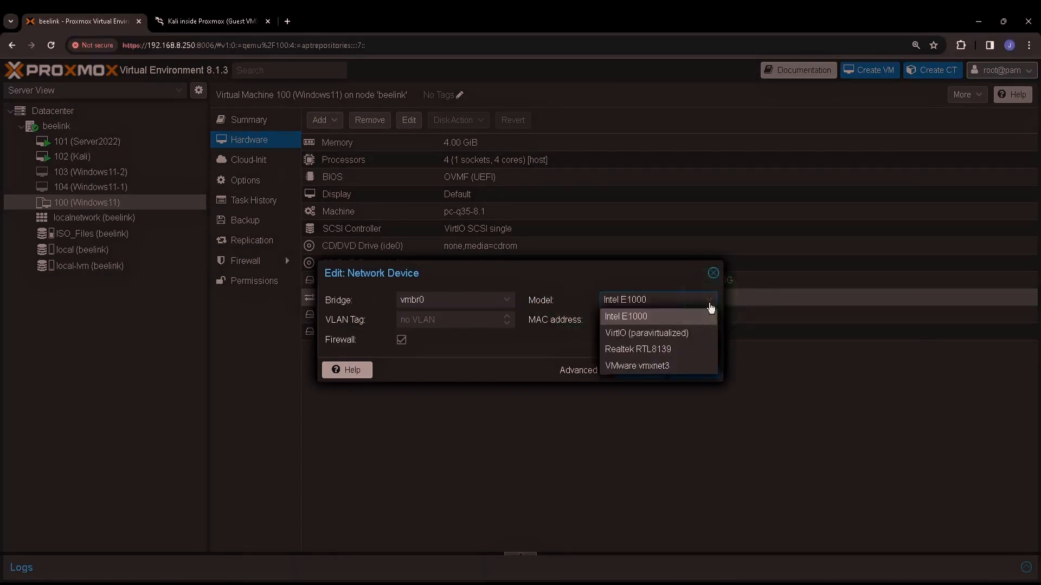
pyautogui.click(672, 334)
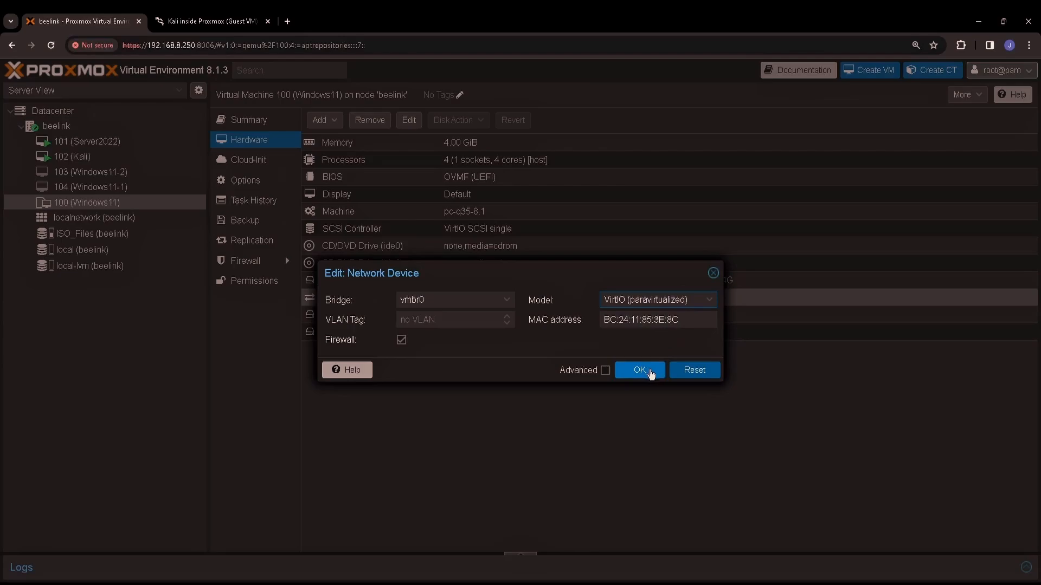
pyautogui.click(650, 373)
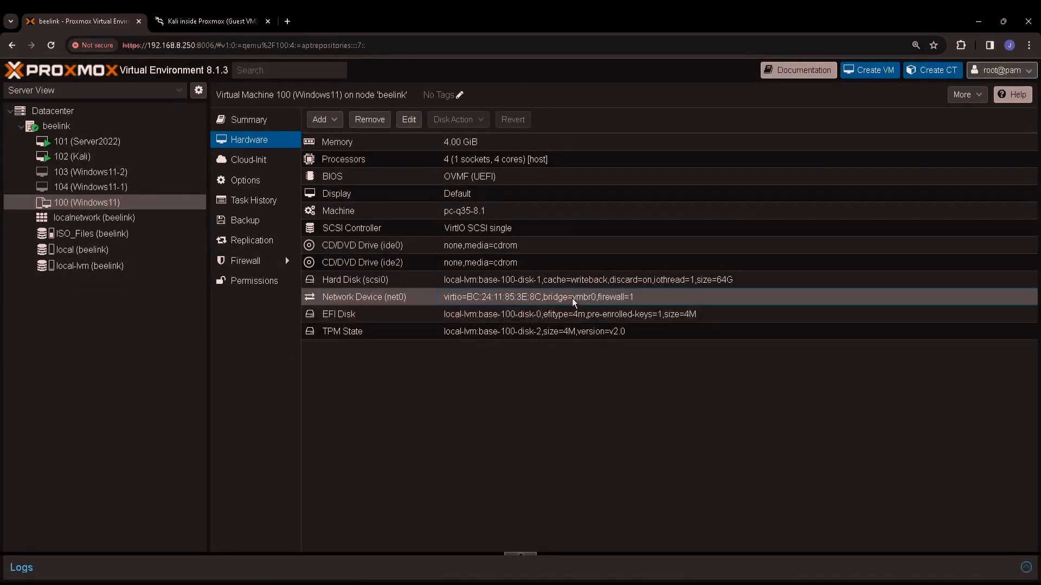
# Step: Boot VM 104 (Windows11-1) from its console and lift the Windows lock screen
pyautogui.click(114, 187)
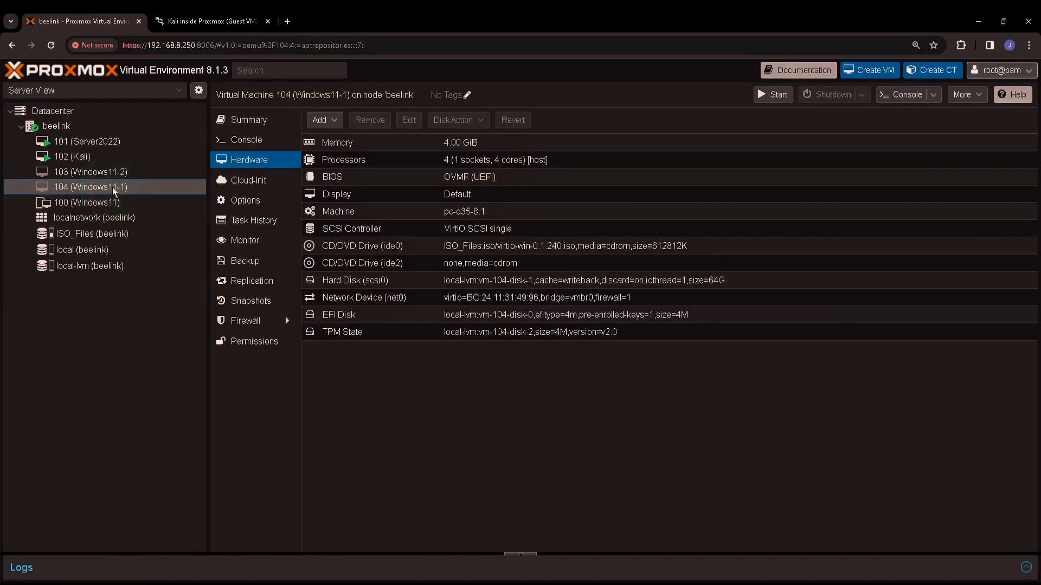
pyautogui.click(238, 140)
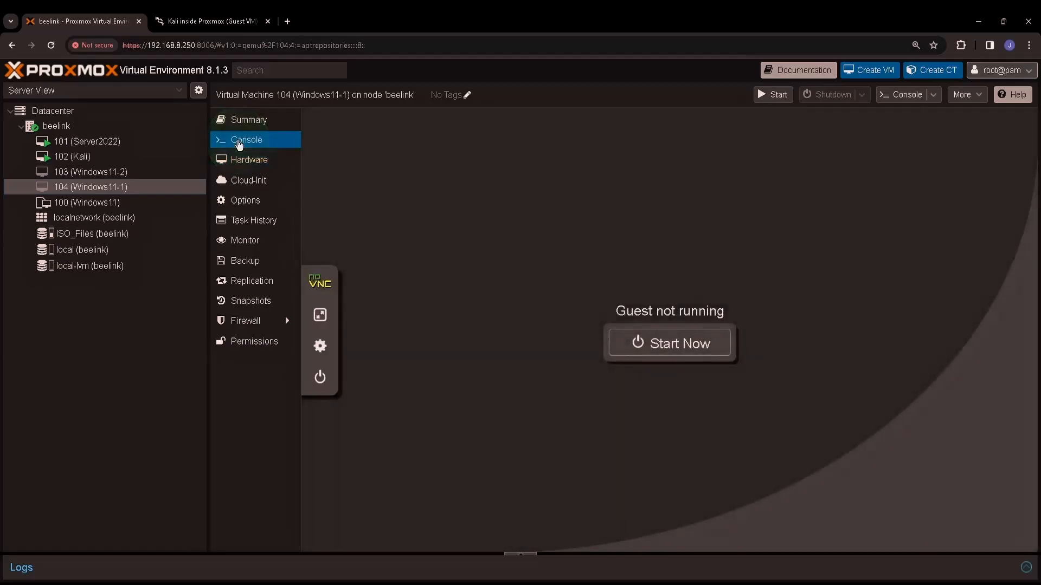
pyautogui.click(674, 350)
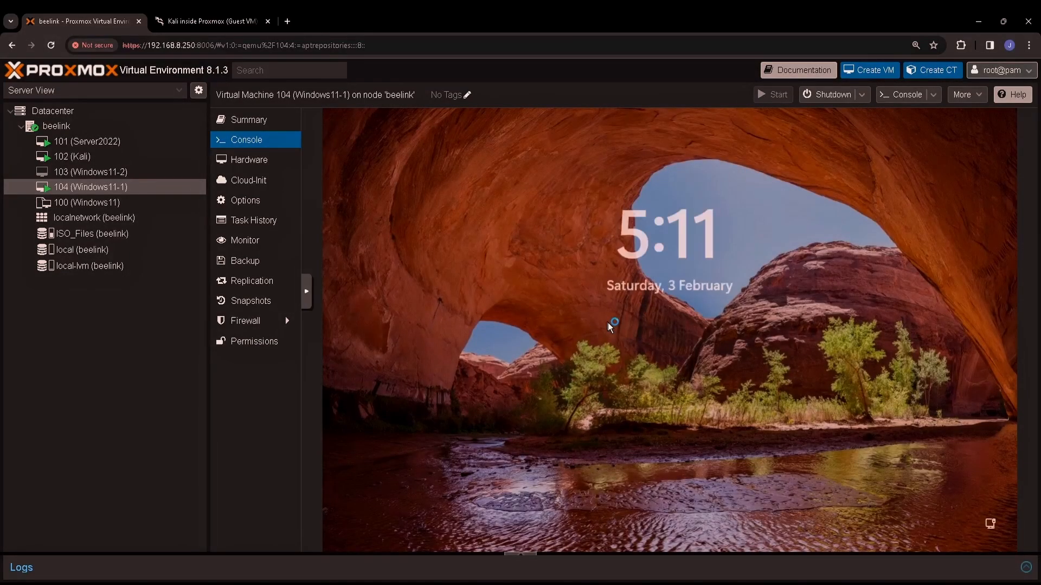
pyautogui.click(555, 331)
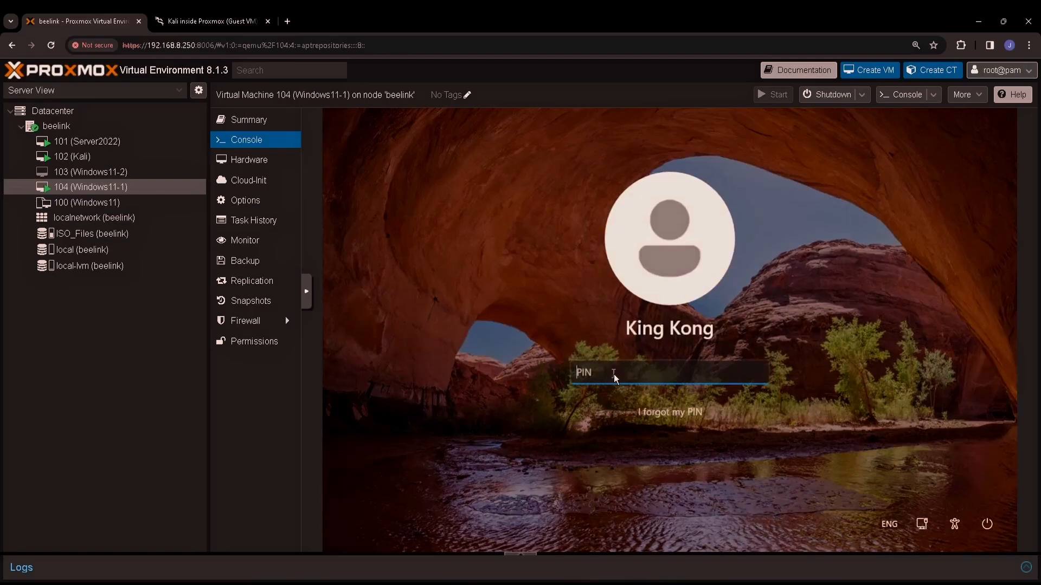
# Step: Sign in to VM 104 with its PIN, dismiss the OneDrive notice, and open Ethernet settings
pyautogui.write('123')
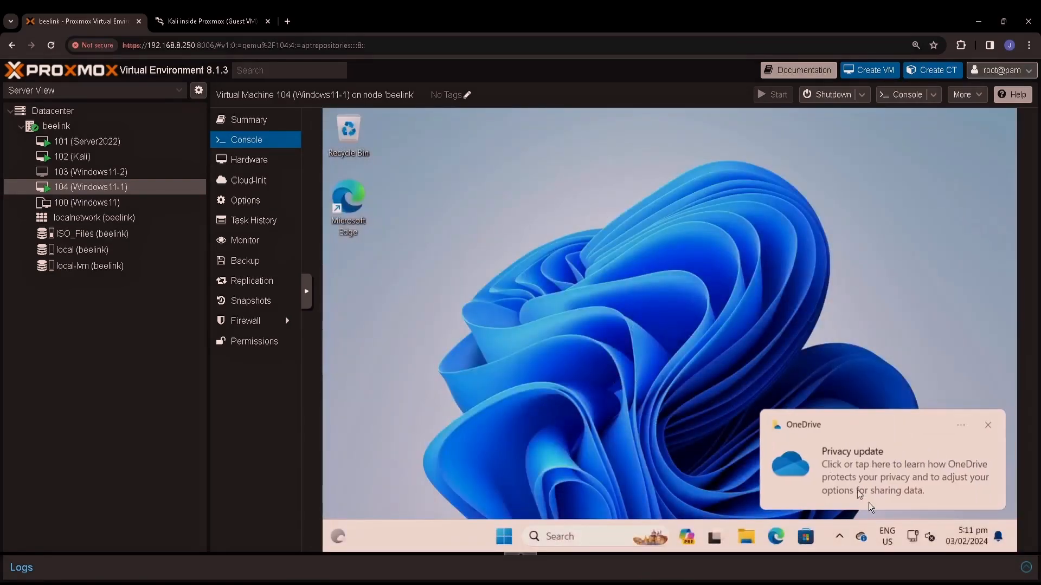
pyautogui.click(986, 429)
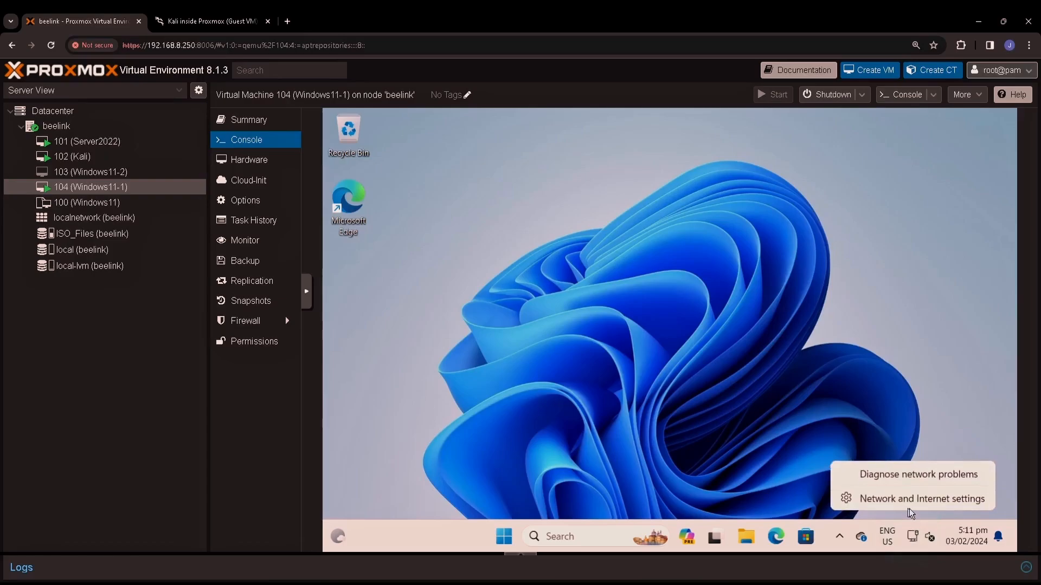
pyautogui.click(910, 501)
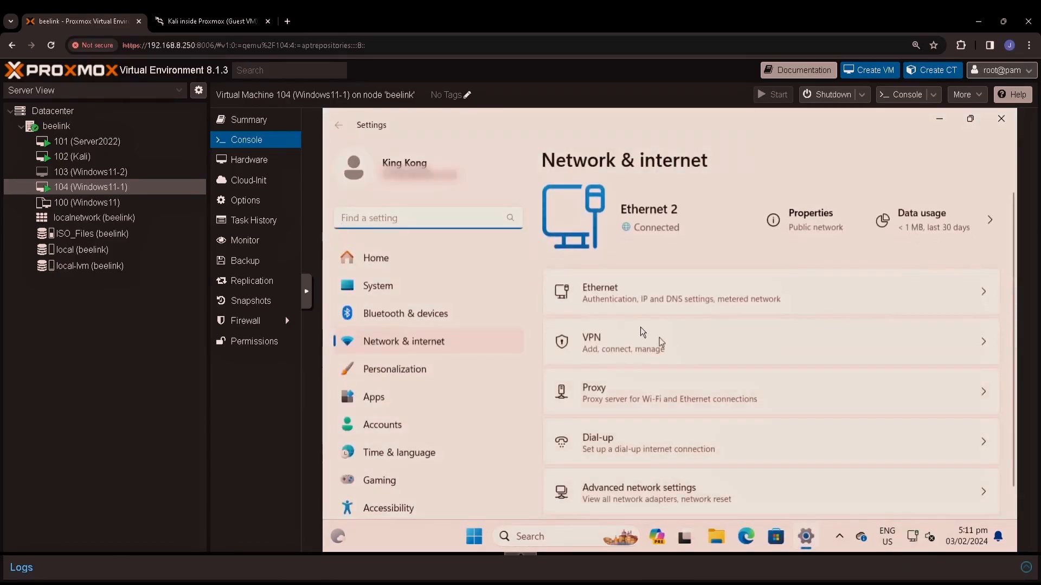
pyautogui.click(608, 298)
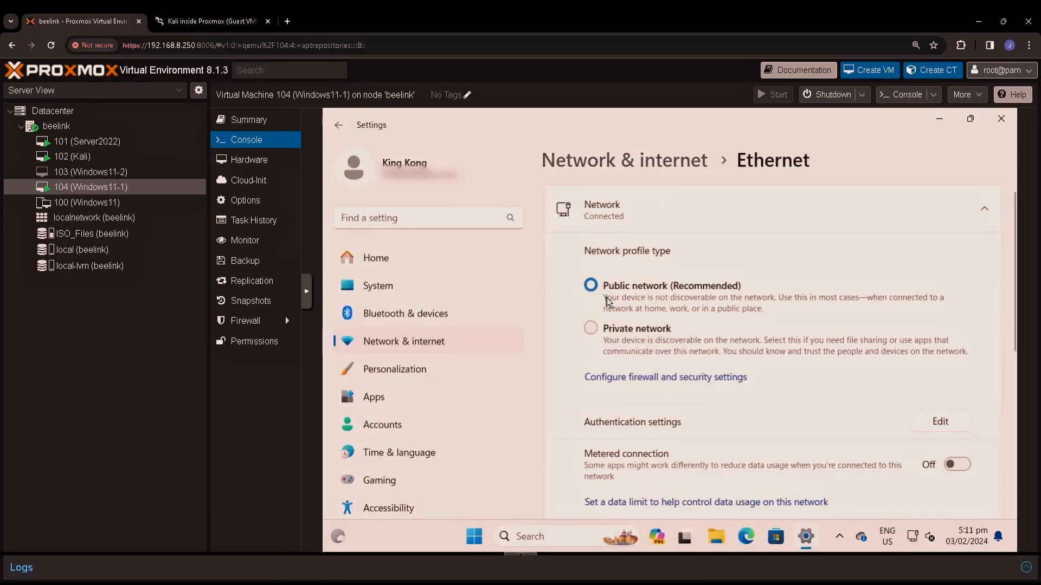
# Step: Scroll to the Ethernet properties and highlight IPv4 192.168.8.117 and the MAC address
pyautogui.scroll(-1, 664, 372)
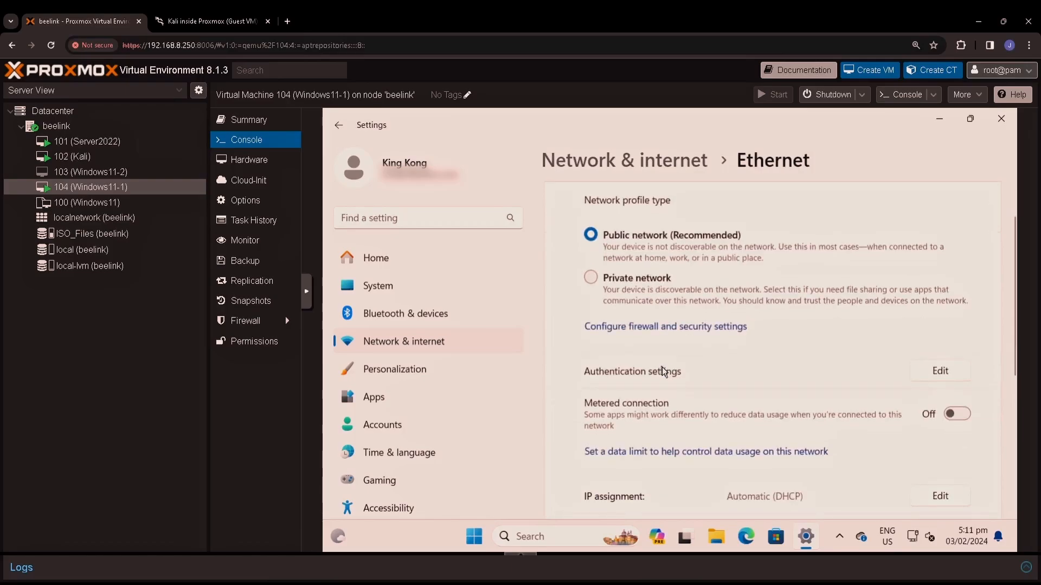
pyautogui.scroll(-2, 664, 372)
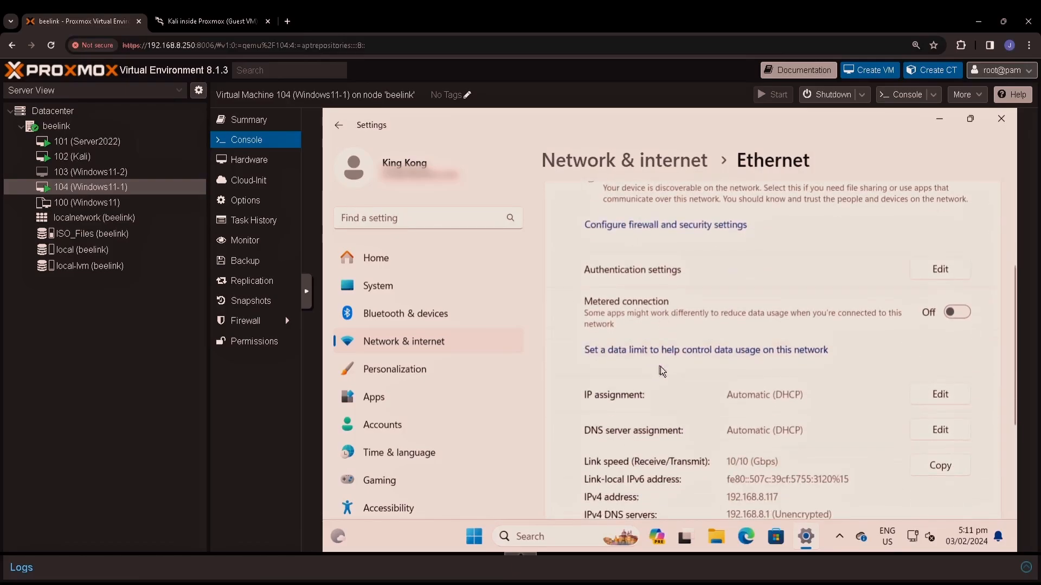
pyautogui.scroll(-2, 662, 372)
pyautogui.scroll(-1, 663, 371)
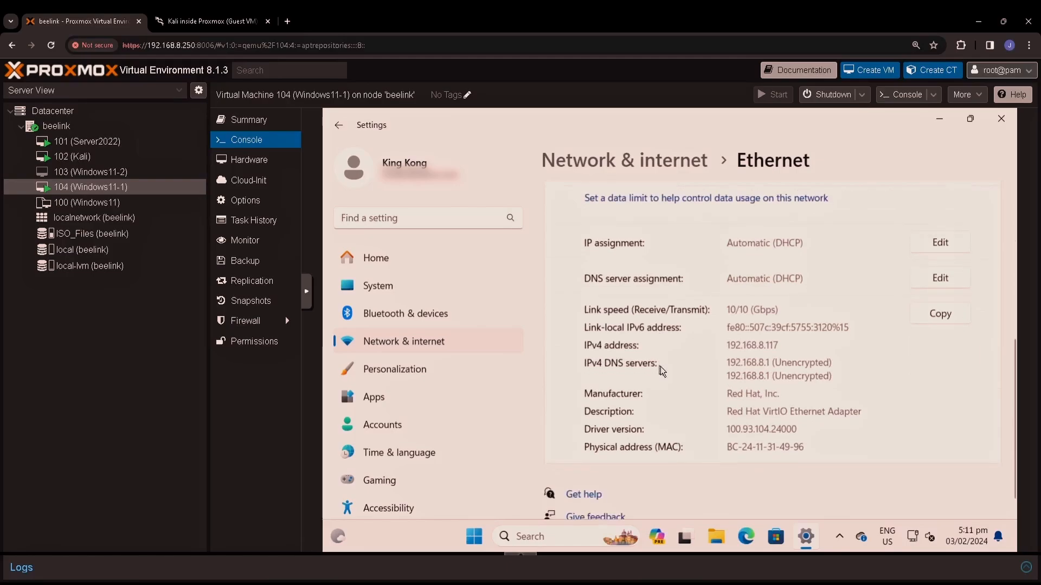
pyautogui.doubleClick(774, 346)
pyautogui.click(789, 450)
pyautogui.moveTo(784, 448); pyautogui.dragTo(804, 451)
# Step: Boot VM 103 (Windows11-2), sign in with its password, and dismiss the OneDrive notice
pyautogui.click(130, 174)
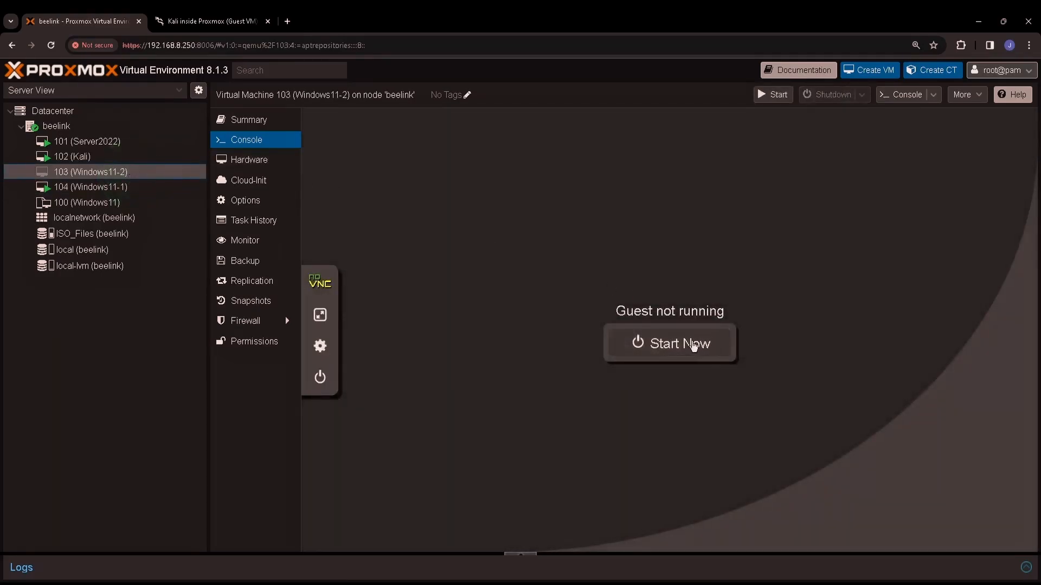
pyautogui.click(678, 345)
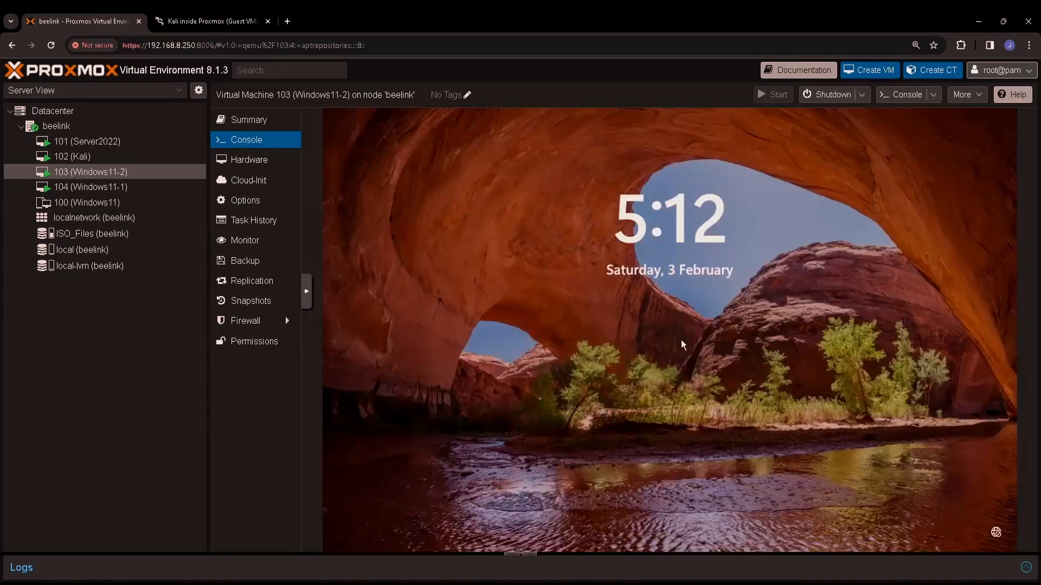
pyautogui.click(576, 328)
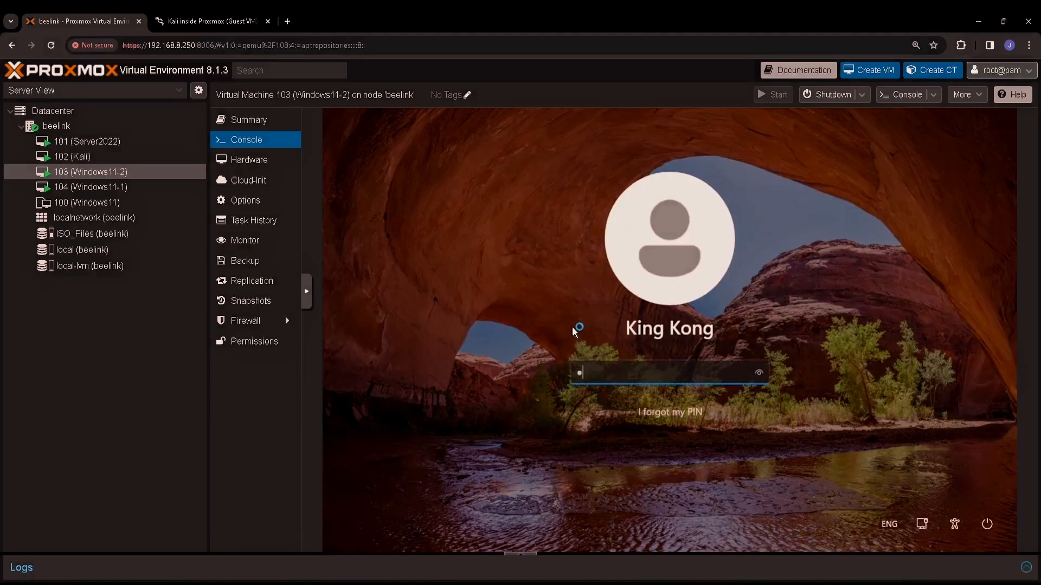
pyautogui.write('•••••••')
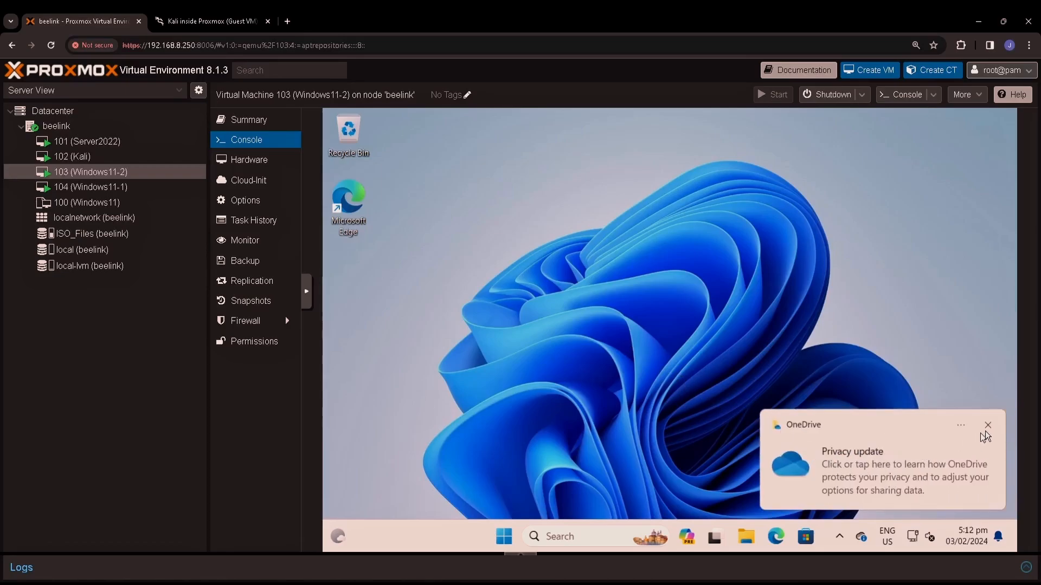
pyautogui.click(987, 426)
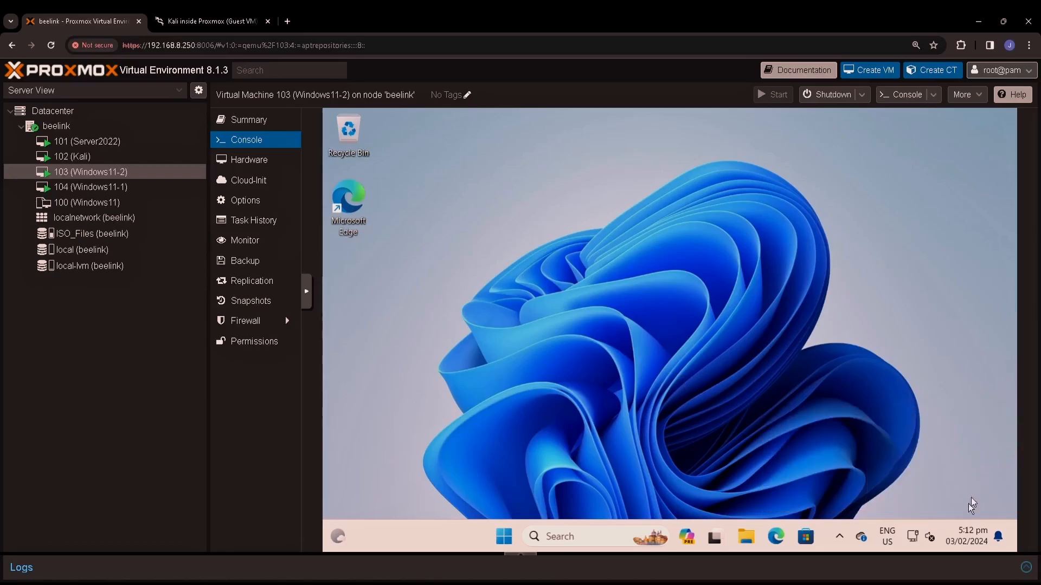
pyautogui.rightClick(929, 535)
pyautogui.click(911, 499)
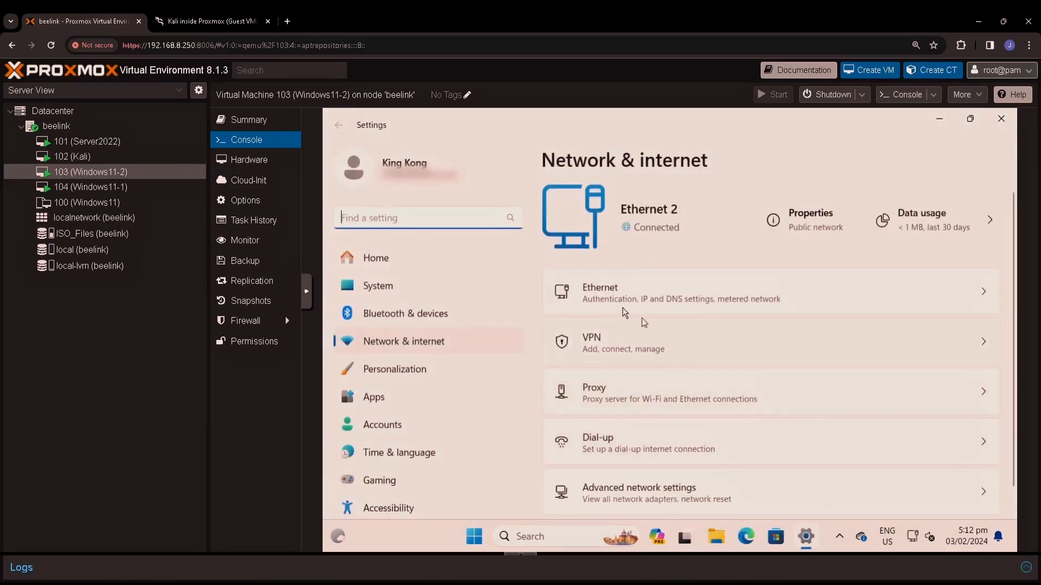
pyautogui.click(608, 299)
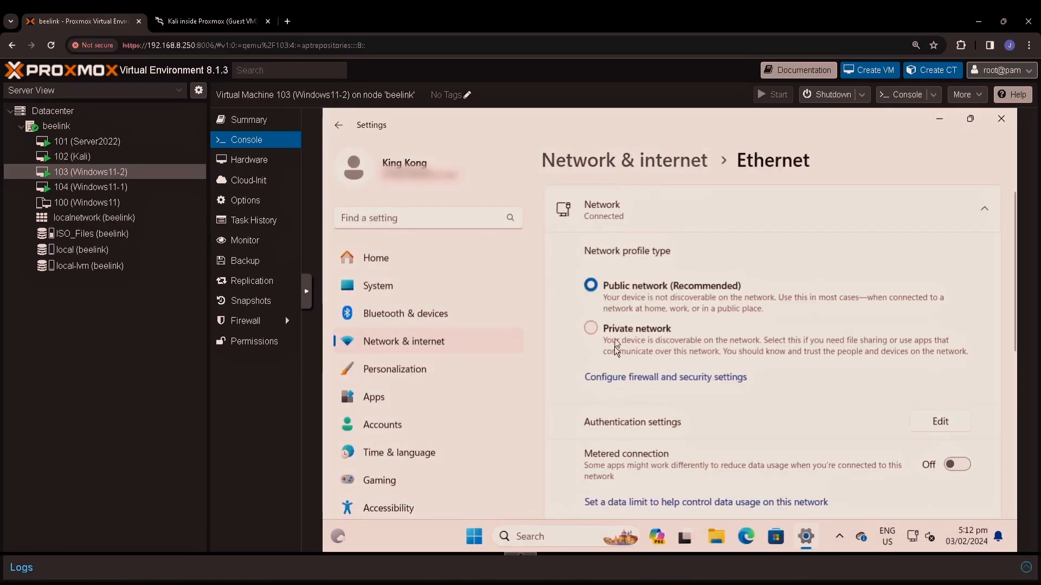
pyautogui.scroll(-3, 613, 358)
pyautogui.scroll(-2, 612, 357)
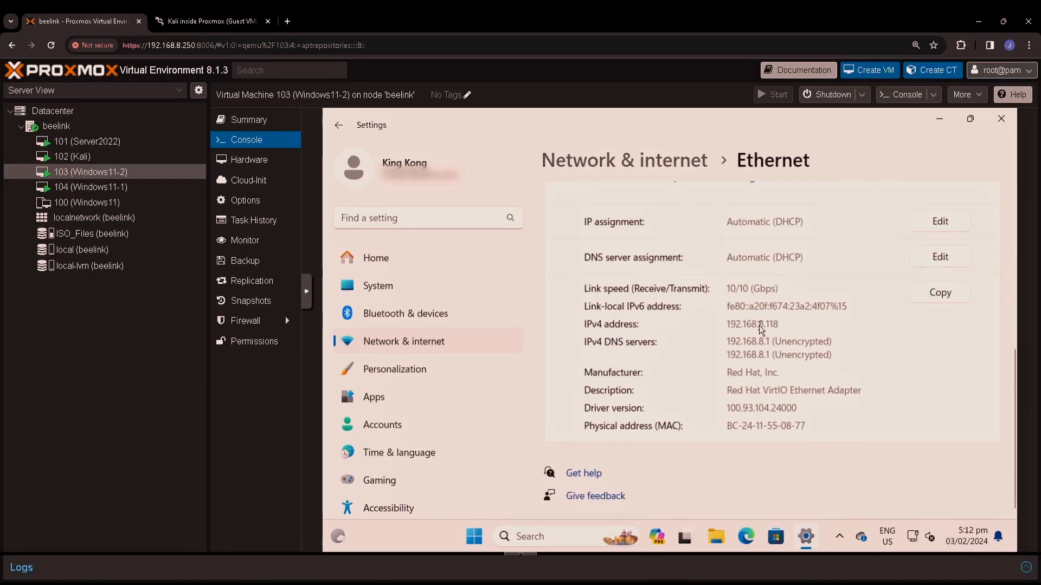
pyautogui.moveTo(760, 326); pyautogui.dragTo(779, 324)
pyautogui.moveTo(784, 426)
pyautogui.mouseDown()
pyautogui.moveTo(808, 427)
pyautogui.moveTo(797, 440)
pyautogui.mouseUp()
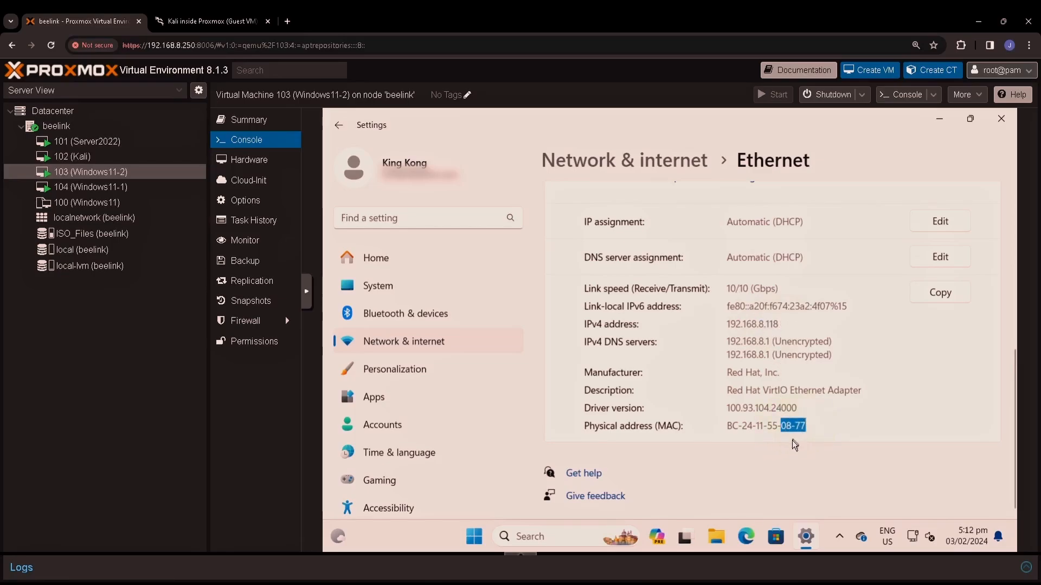
pyautogui.click(139, 190)
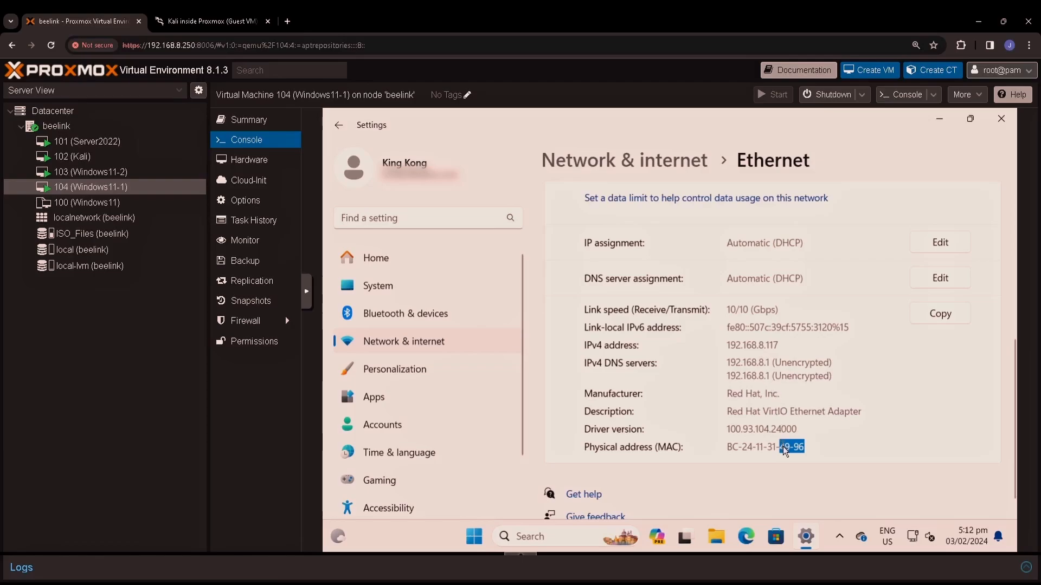
pyautogui.moveTo(783, 447); pyautogui.dragTo(807, 448)
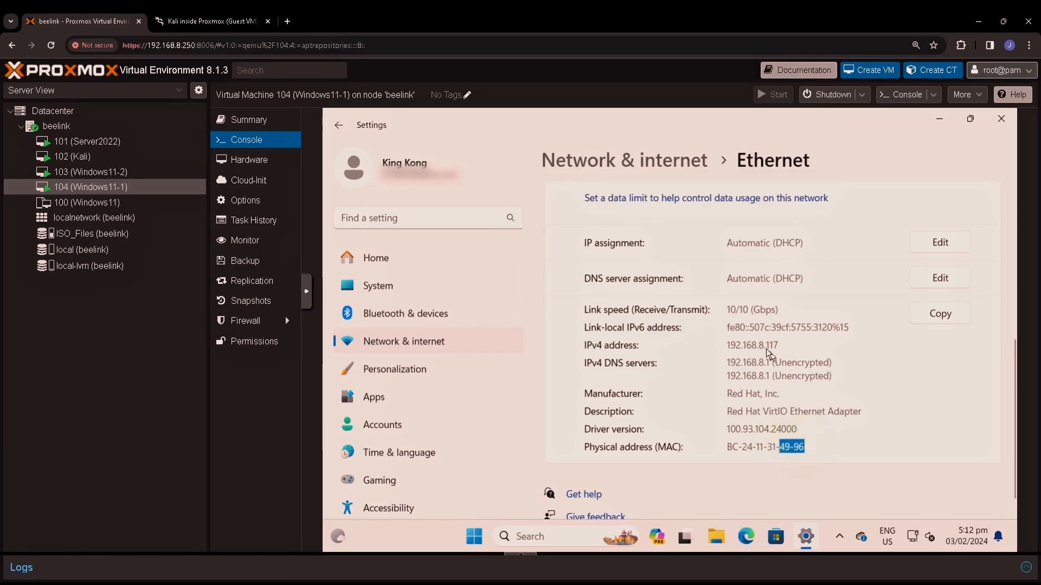
pyautogui.moveTo(756, 345); pyautogui.dragTo(775, 362)
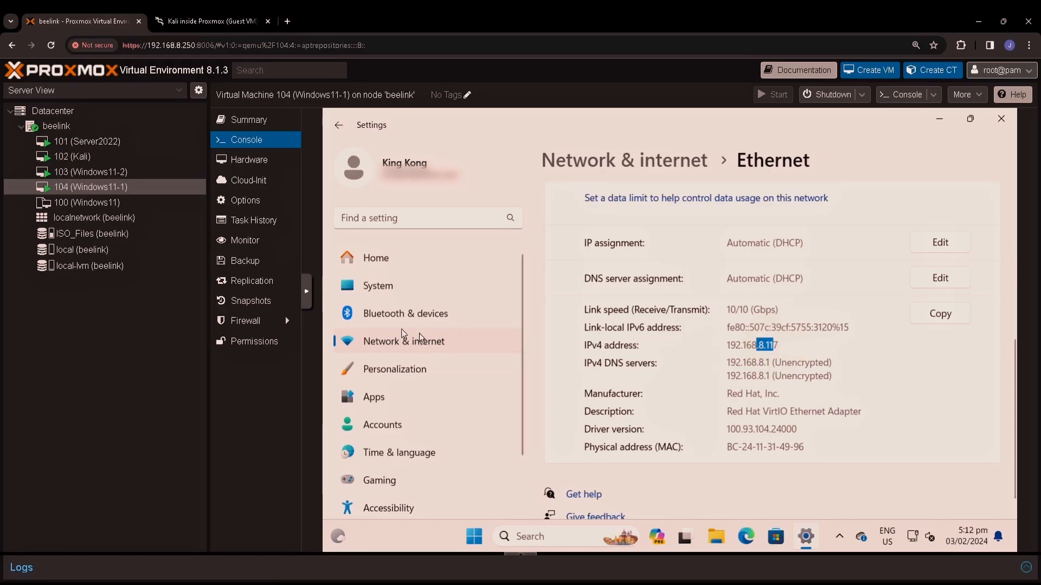
pyautogui.click(783, 348)
pyautogui.click(128, 173)
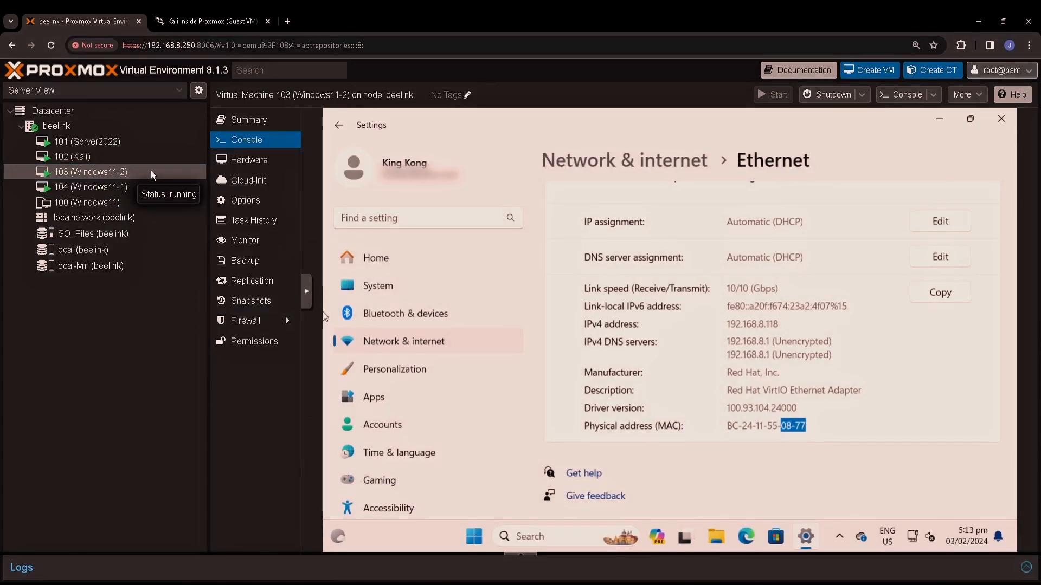
# Step: Set VM 103's ide0 CD/DVD drive to 'Do not use any media'
pyautogui.click(249, 160)
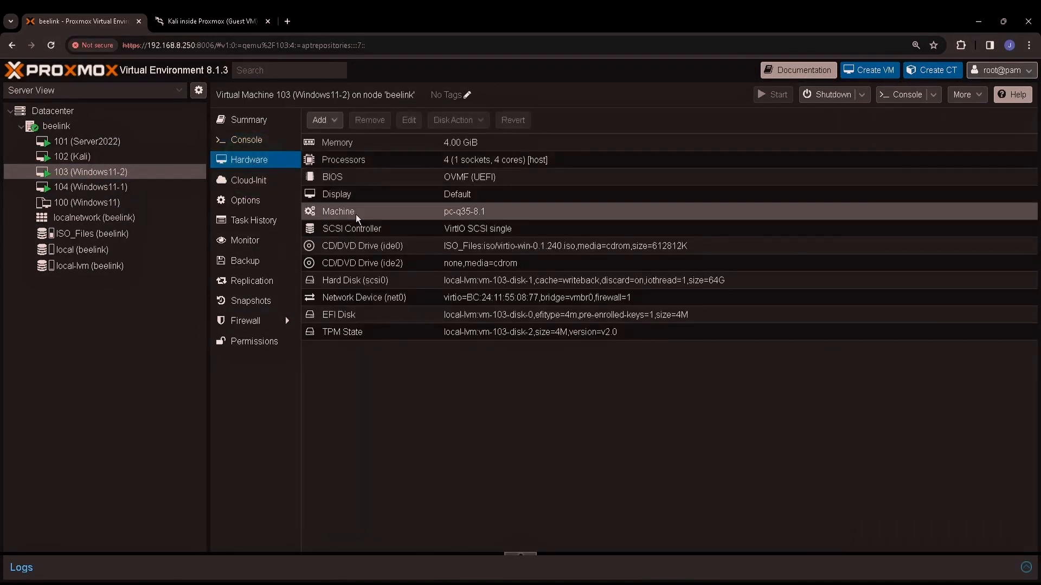
pyautogui.click(478, 247)
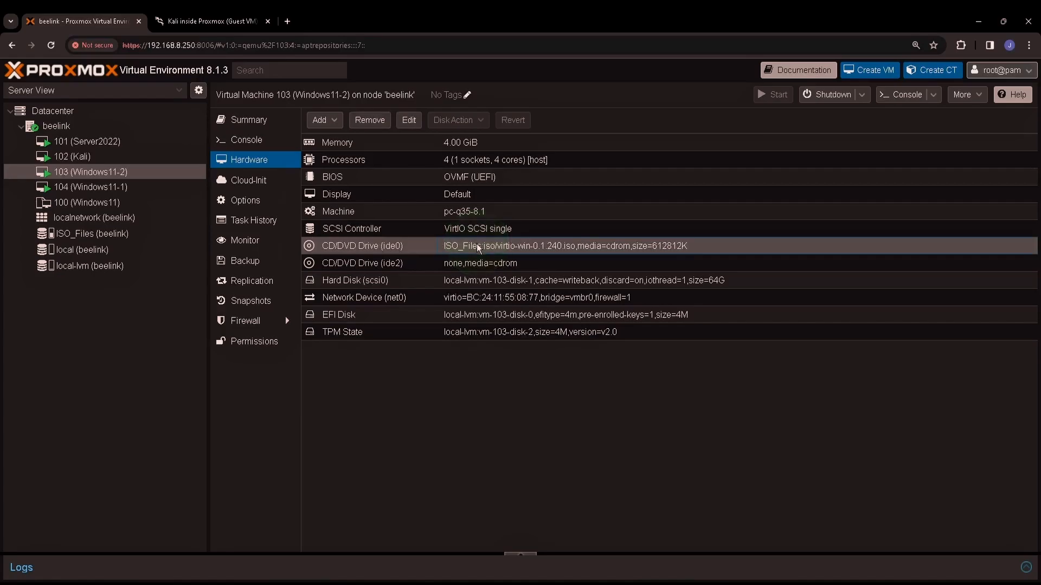
pyautogui.doubleClick(478, 247)
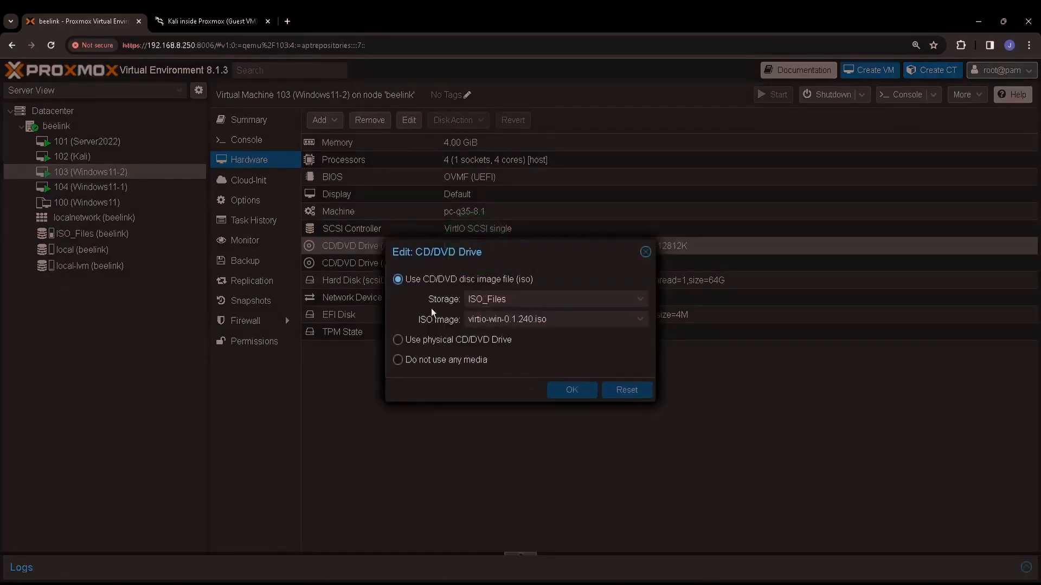
pyautogui.click(434, 361)
pyautogui.click(573, 391)
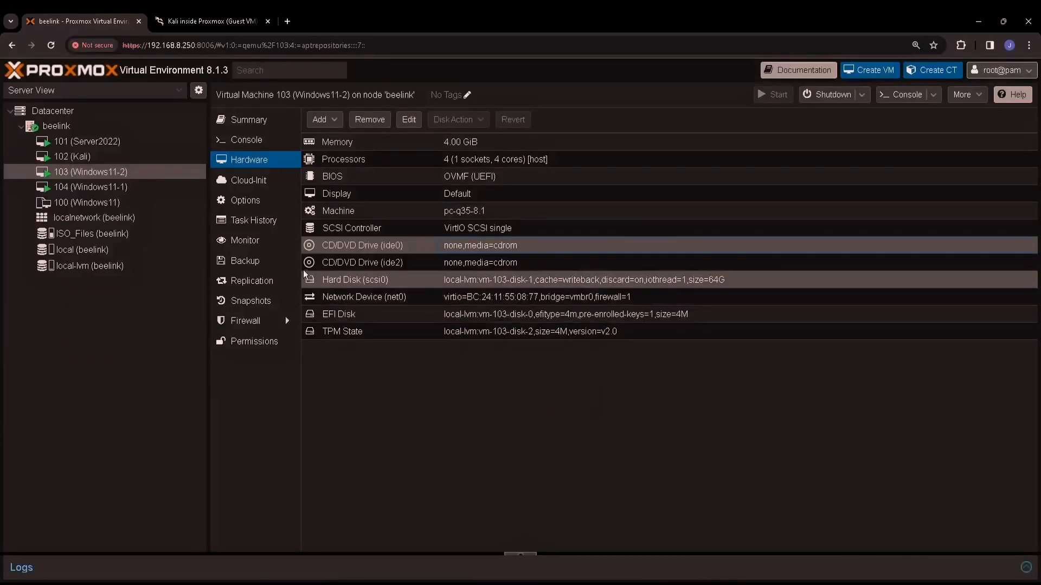
# Step: Set VM 104's ide0 CD/DVD drive to 'Do not use any media'
pyautogui.click(154, 190)
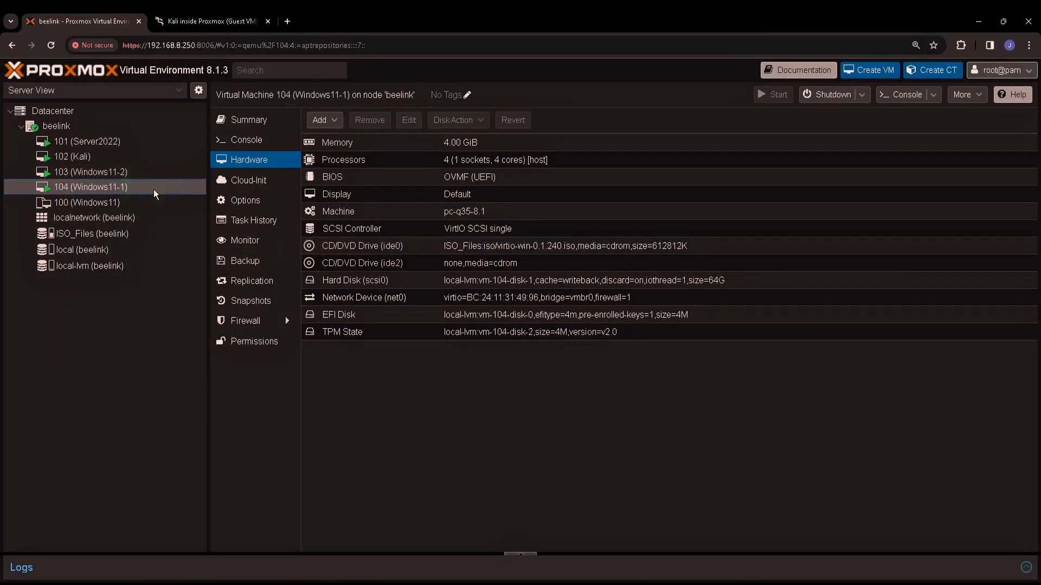
pyautogui.doubleClick(495, 249)
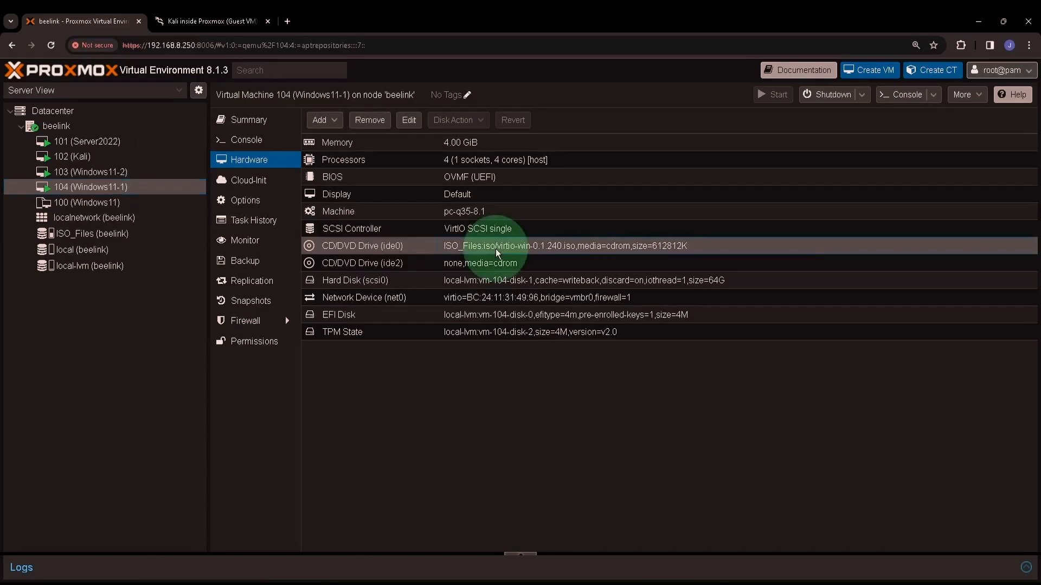
pyautogui.click(423, 362)
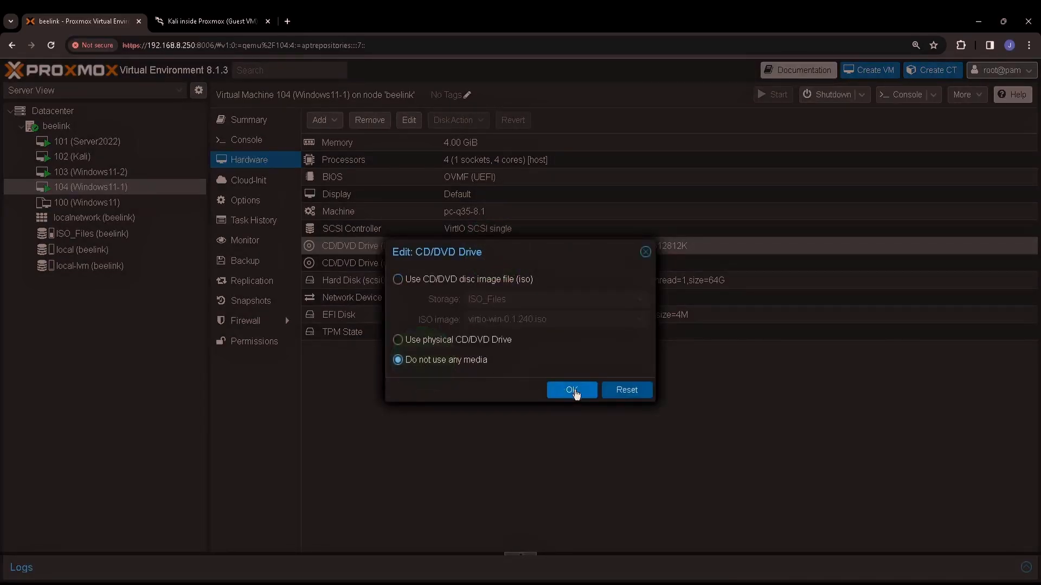
pyautogui.click(575, 391)
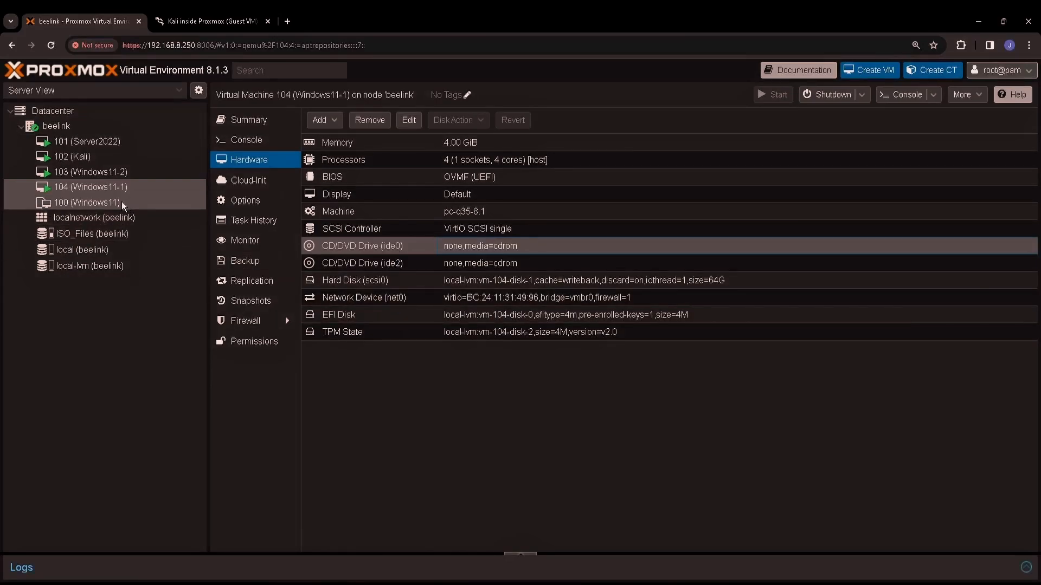
# Step: Check beelink's RAM usage and the VM 101–104 consoles, then open local-lvm's storage summary
pyautogui.click(102, 129)
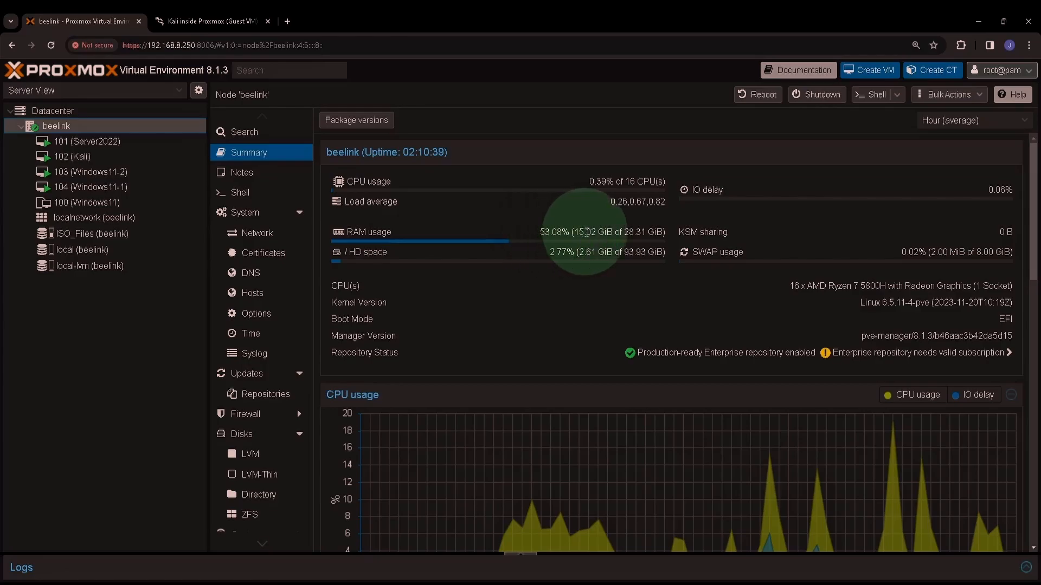
pyautogui.moveTo(579, 232); pyautogui.dragTo(596, 232)
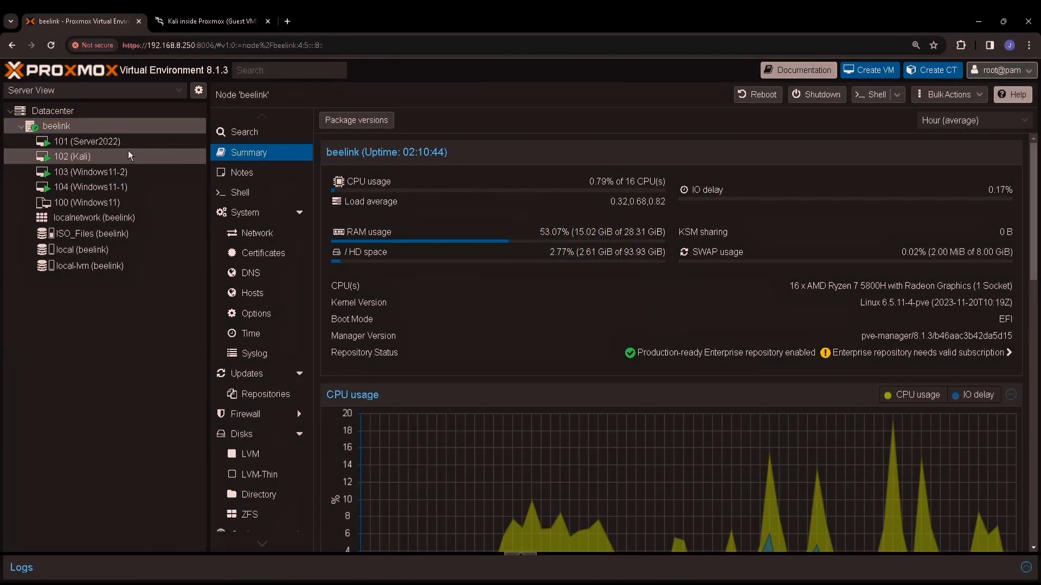
pyautogui.click(114, 143)
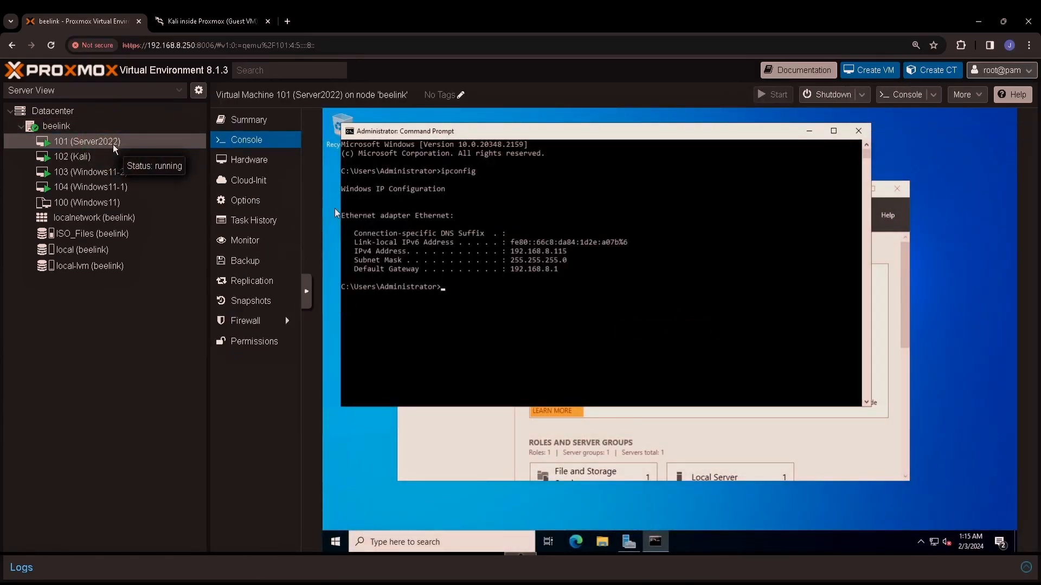
pyautogui.click(110, 158)
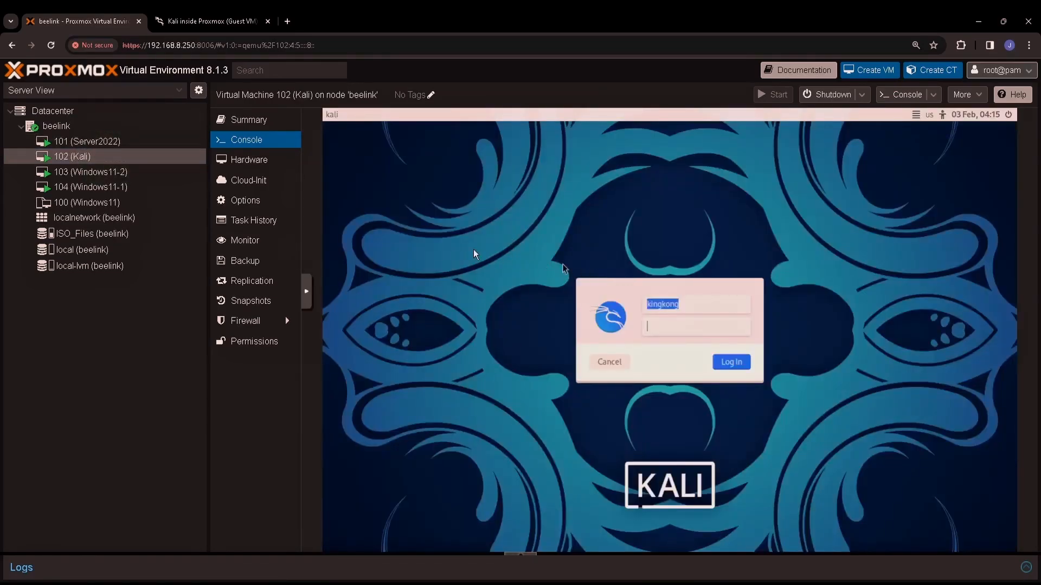
pyautogui.click(121, 175)
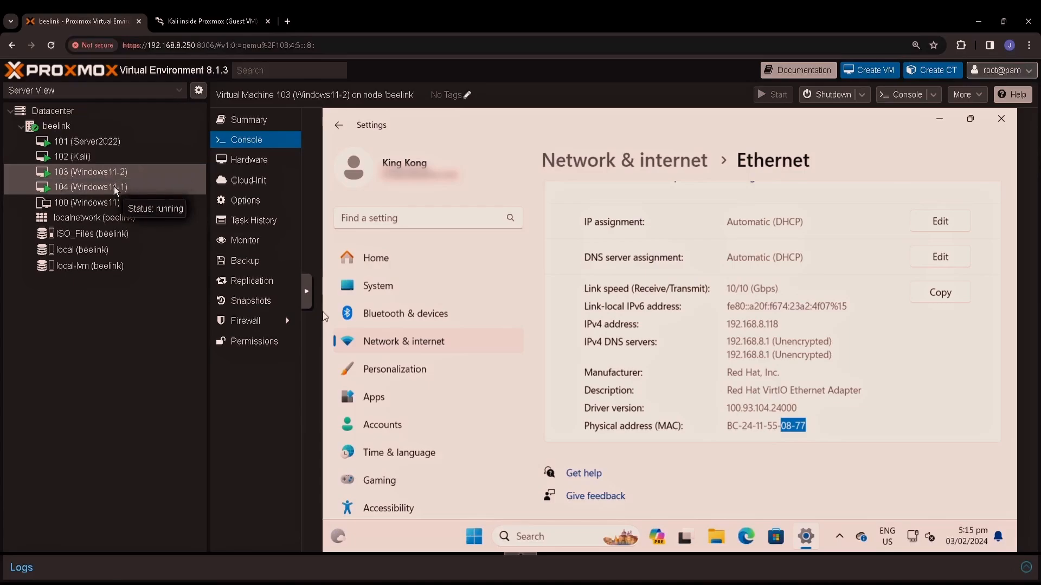
pyautogui.click(116, 187)
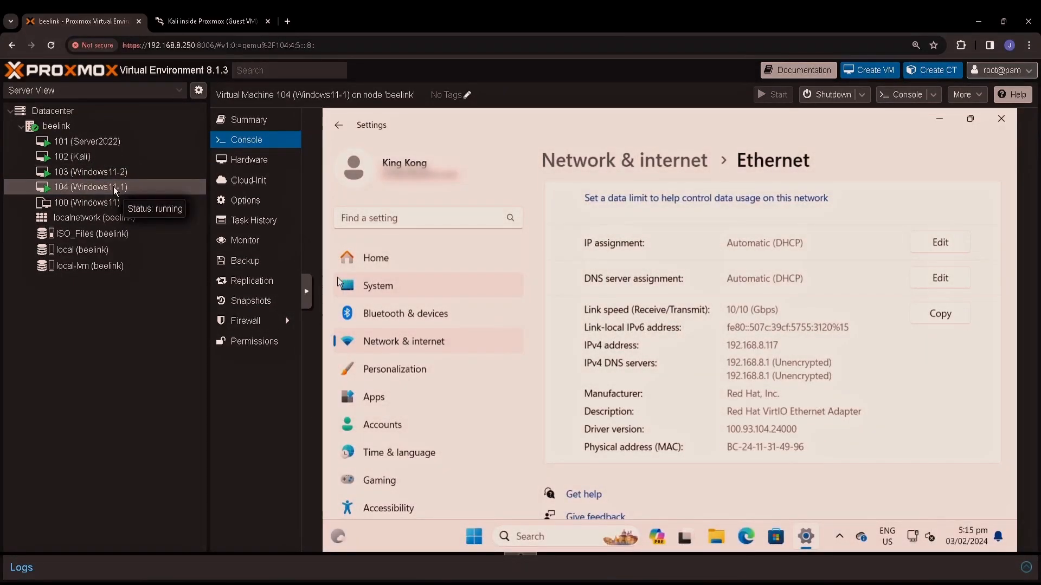
pyautogui.click(106, 269)
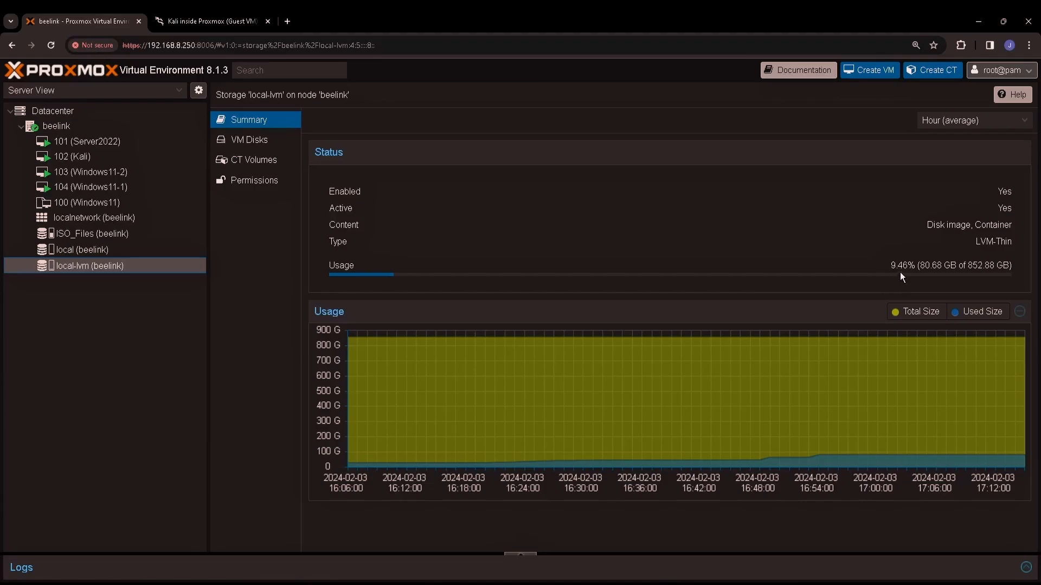
# Step: Note local-lvm's 9.46% usage, browse its VM Disks list, then return to the beelink summary
pyautogui.press('ctrl')
pyautogui.press('ctrl')
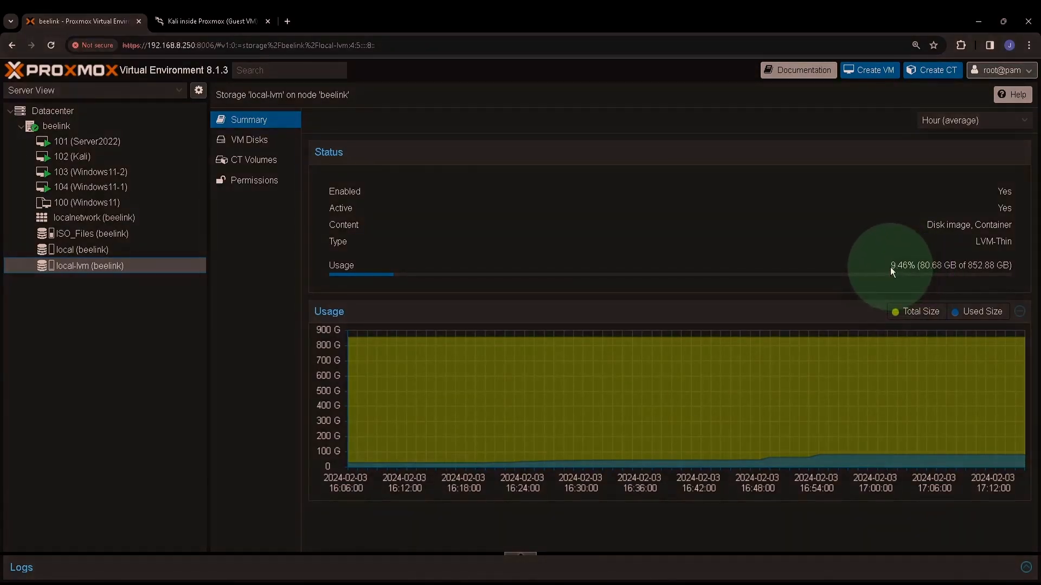
pyautogui.press('ctrl')
pyautogui.press('ctrl')
pyautogui.moveTo(892, 268); pyautogui.dragTo(956, 265)
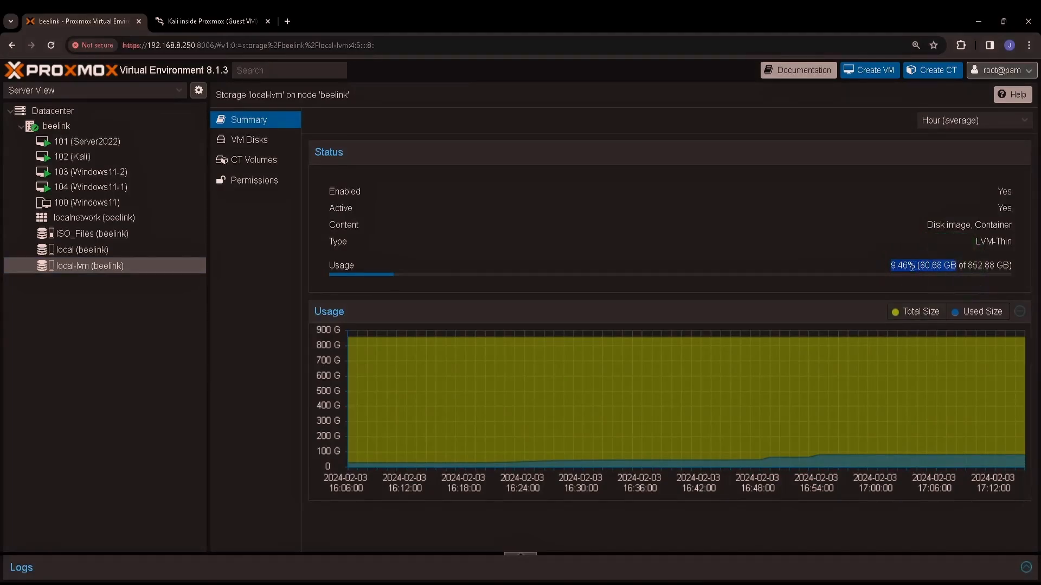
pyautogui.click(258, 143)
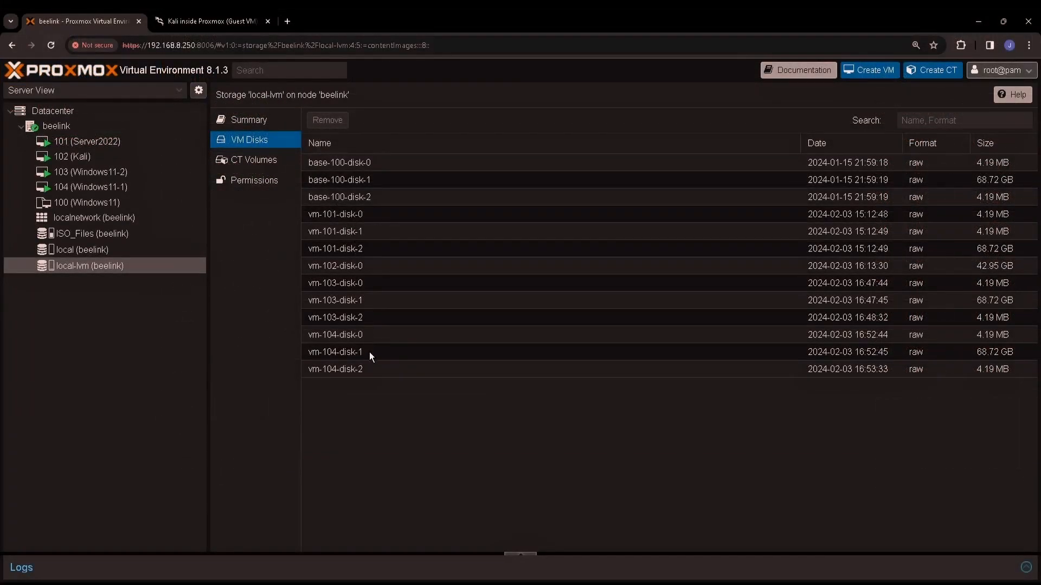
pyautogui.click(246, 125)
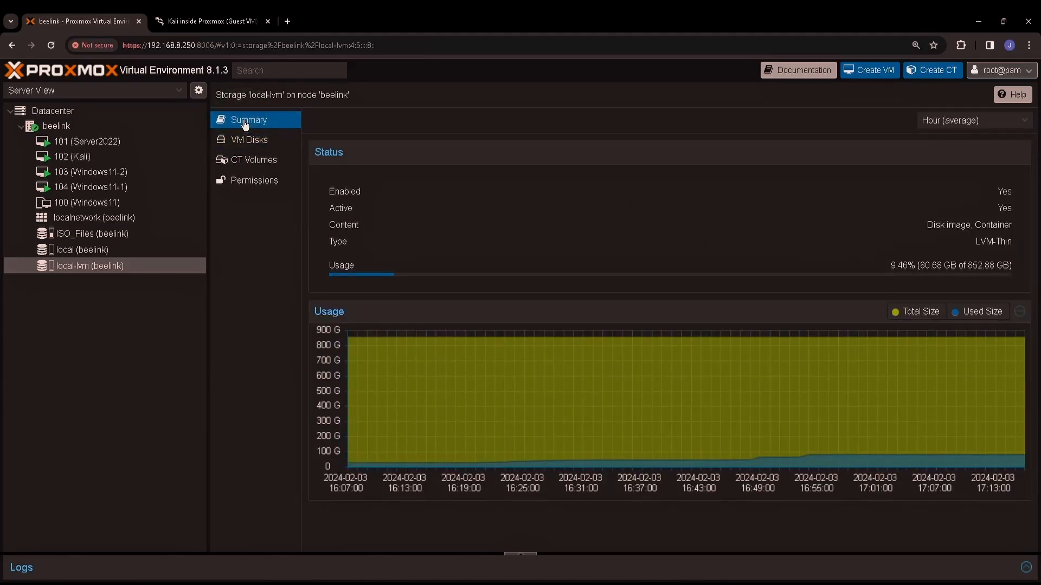
pyautogui.click(73, 128)
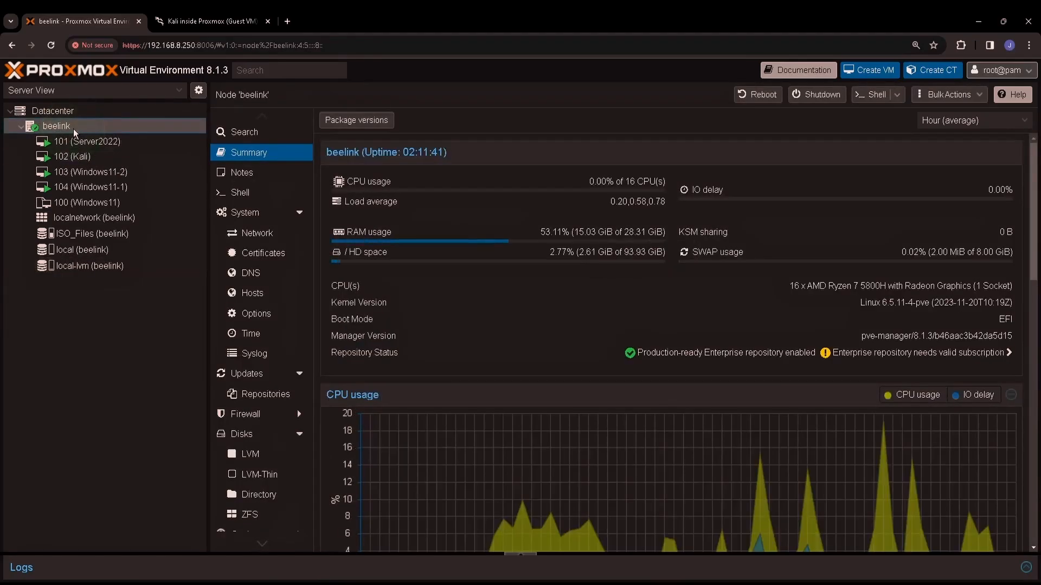